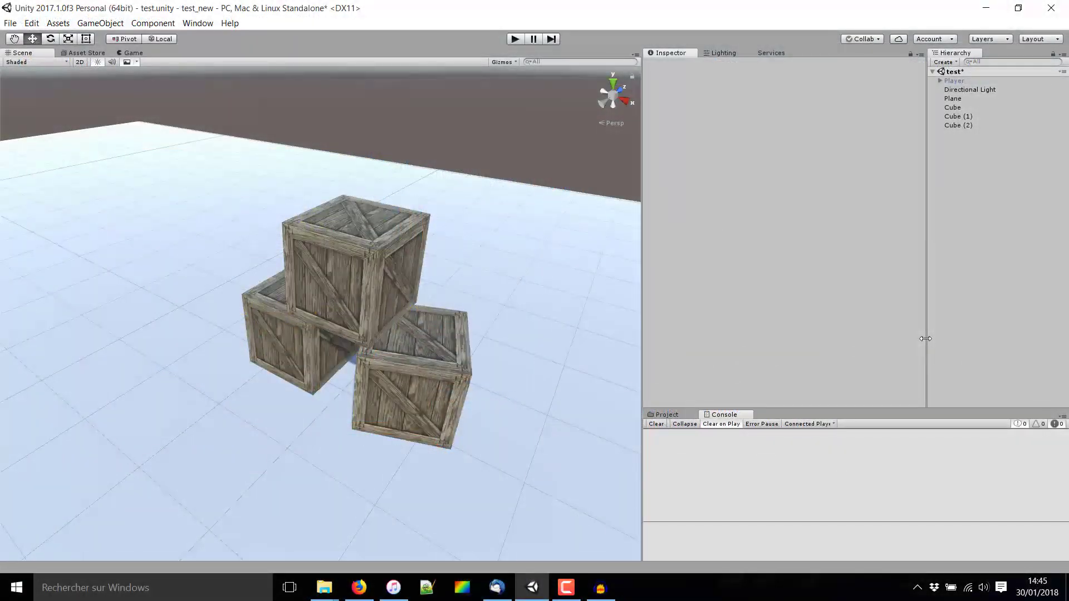
Slide the top crate Cube (2) along X and Z to position 3.021, 1.5, 1.07
{"action": "scroll", "coordinate": [359, 248], "scroll_direction": "down", "scroll_amount": 3}
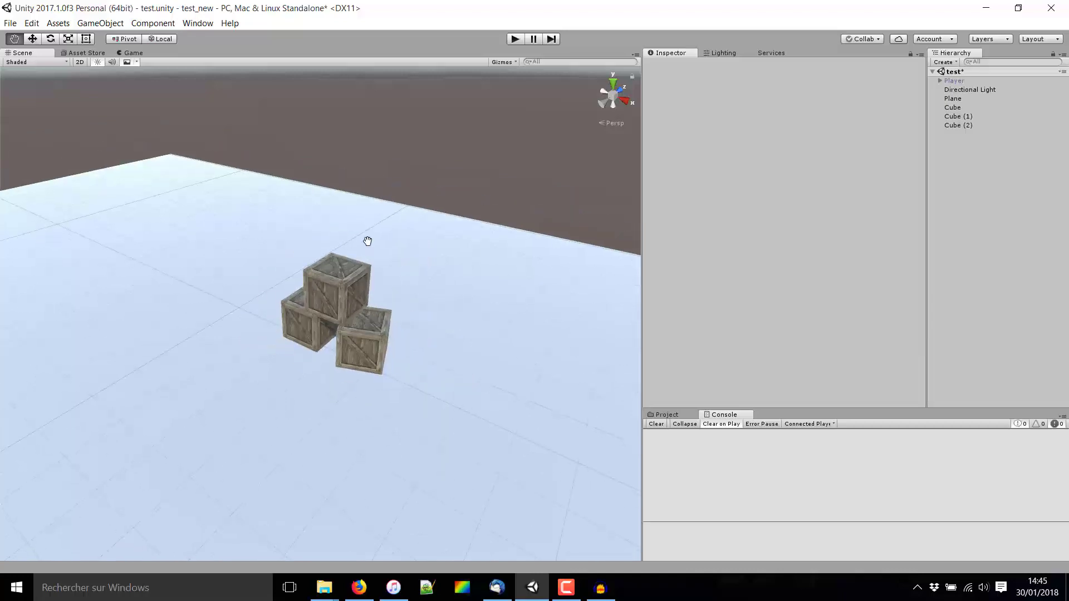
{"action": "left_click_drag", "start_coordinate": [368, 239], "coordinate": [452, 174], "text": "alt"}
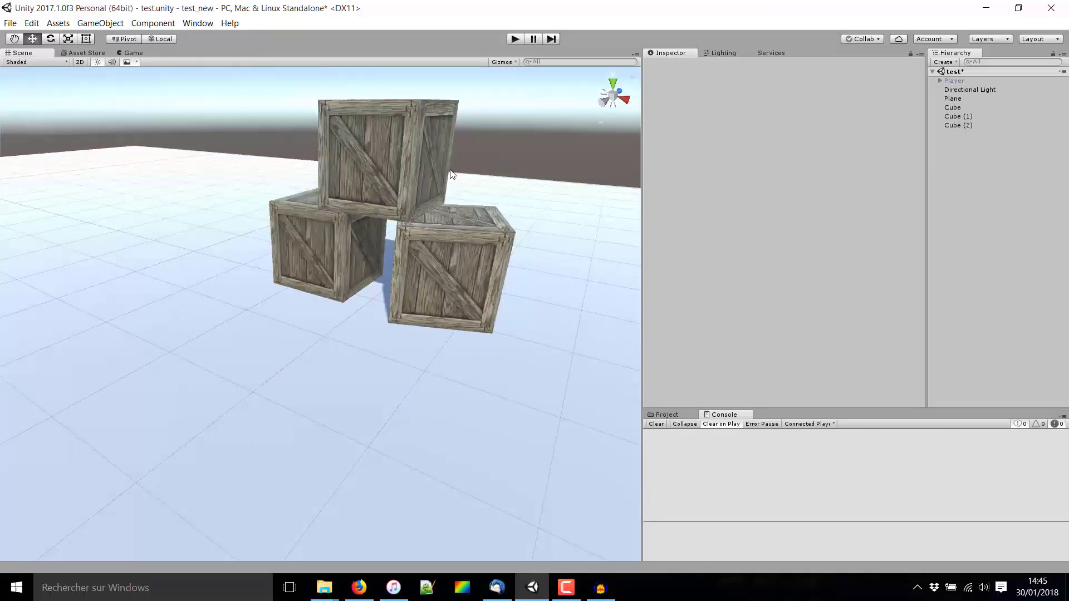
{"action": "left_click", "coordinate": [452, 174]}
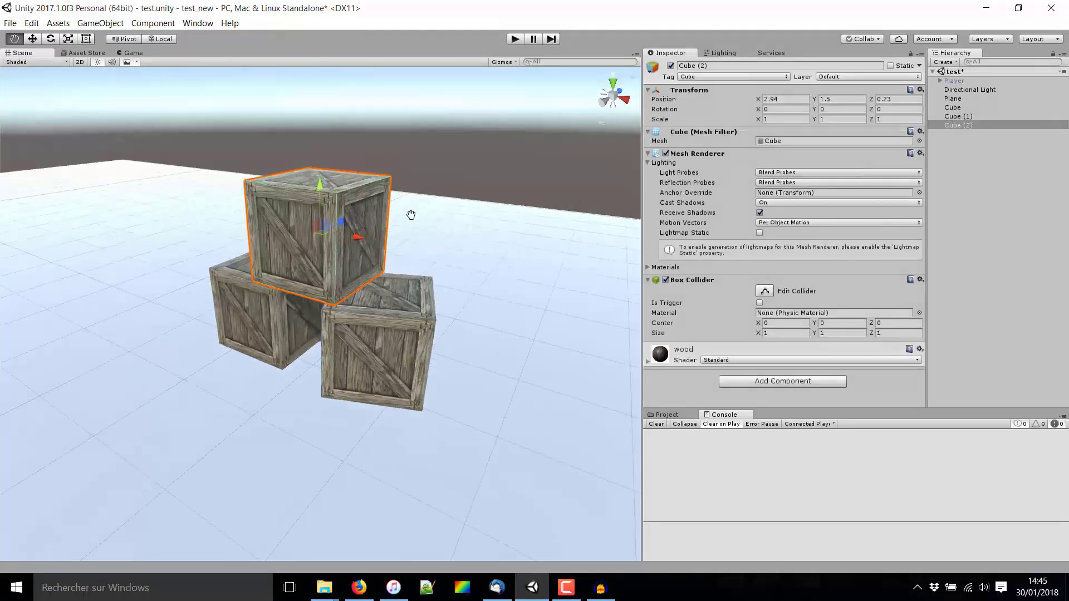
{"action": "scroll", "coordinate": [304, 166], "scroll_direction": "up", "scroll_amount": 1}
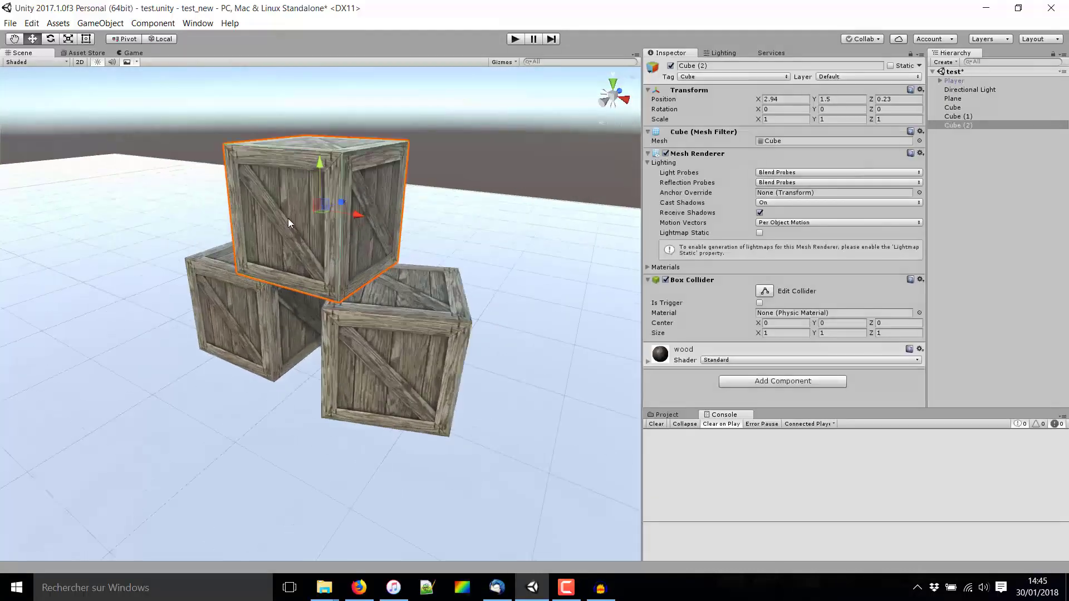
{"action": "mouse_move", "coordinate": [358, 214]}
{"action": "left_mouse_down"}
{"action": "mouse_move", "coordinate": [346, 221]}
{"action": "mouse_move", "coordinate": [362, 217]}
{"action": "left_mouse_up"}
{"action": "scroll", "coordinate": [359, 237], "scroll_direction": "down", "scroll_amount": 3}
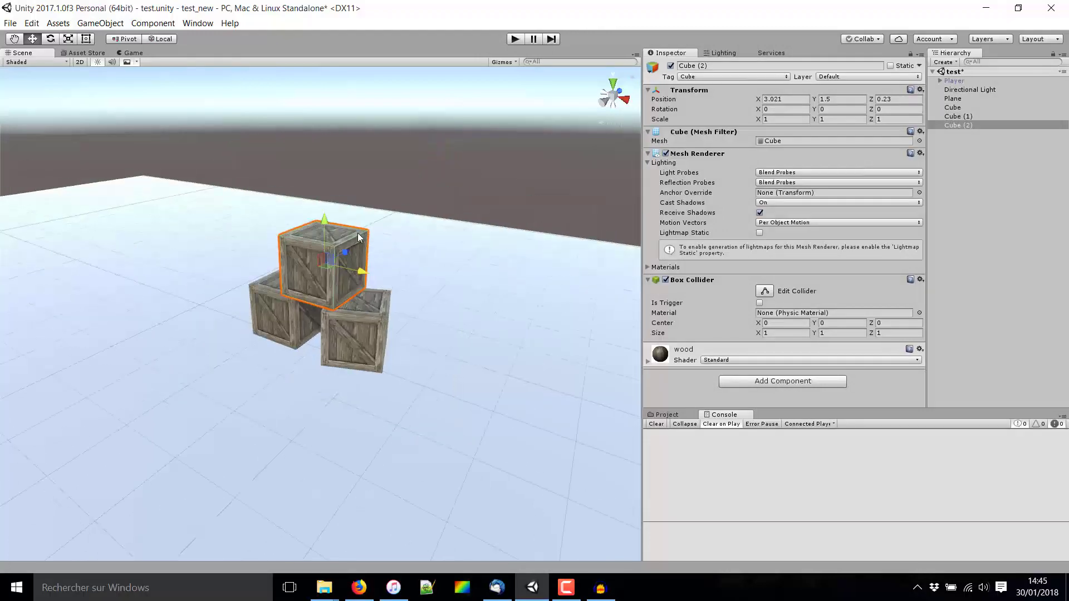
{"action": "scroll", "coordinate": [359, 238], "scroll_direction": "up", "scroll_amount": 2}
{"action": "mouse_move", "coordinate": [381, 309]}
{"action": "left_mouse_down"}
{"action": "mouse_move", "coordinate": [413, 296]}
{"action": "mouse_move", "coordinate": [370, 331]}
{"action": "left_mouse_up"}
Group the three crates under a new empty GameObject
{"action": "left_click", "coordinate": [952, 107], "text": "shift"}
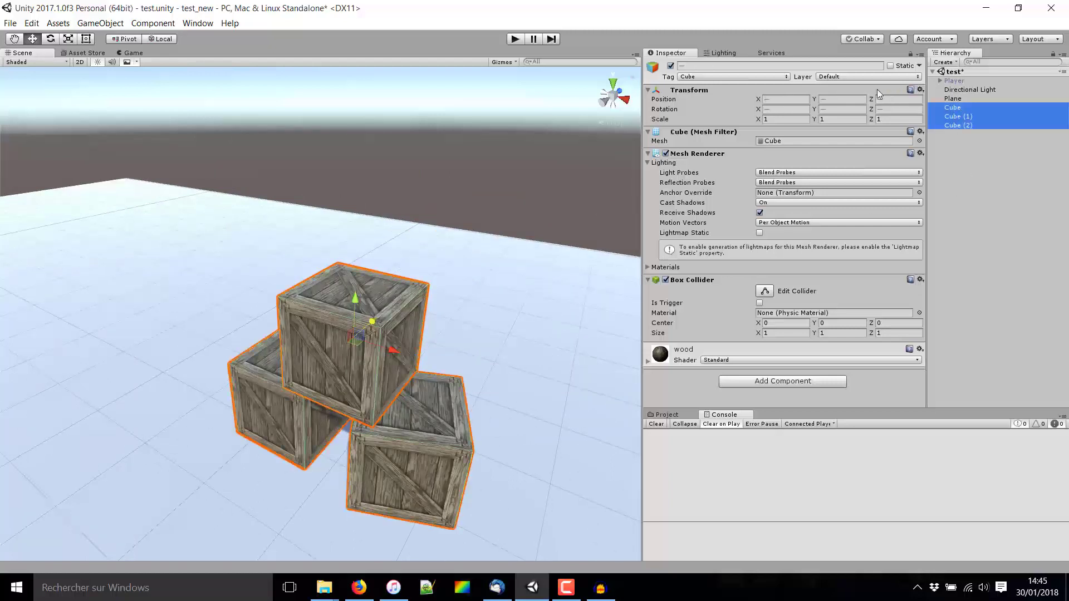
{"action": "left_click", "coordinate": [100, 22]}
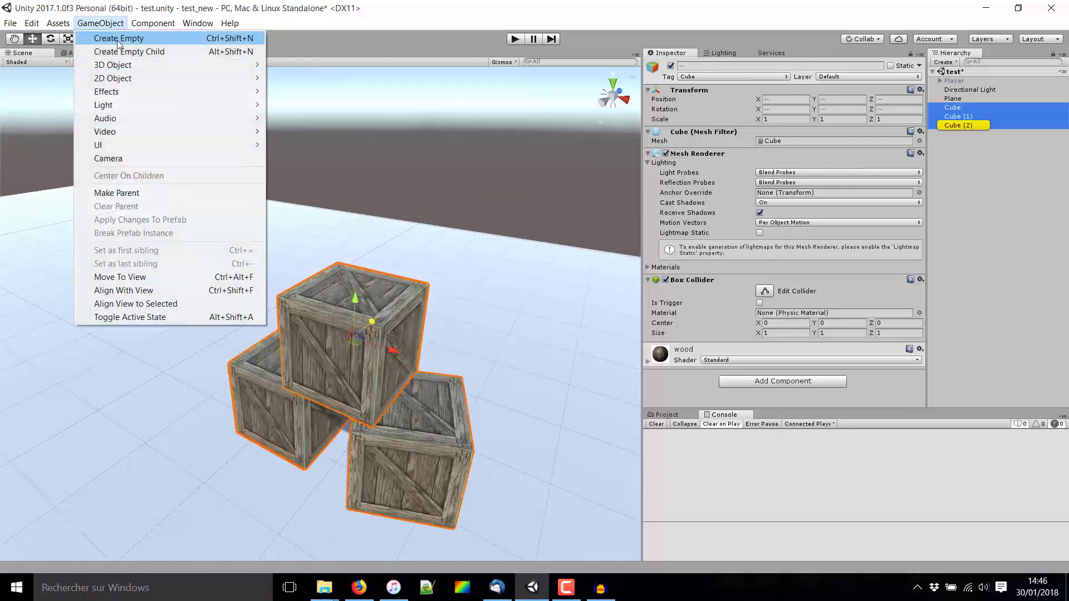
{"action": "left_click", "coordinate": [119, 38]}
{"action": "left_click_drag", "start_coordinate": [959, 126], "coordinate": [966, 134], "text": "shift"}
{"action": "left_click", "coordinate": [960, 107]}
{"action": "left_click", "coordinate": [940, 107]}
Move the grouped crates together to a new spot on the ground
{"action": "scroll", "coordinate": [561, 322], "scroll_direction": "down", "scroll_amount": 3}
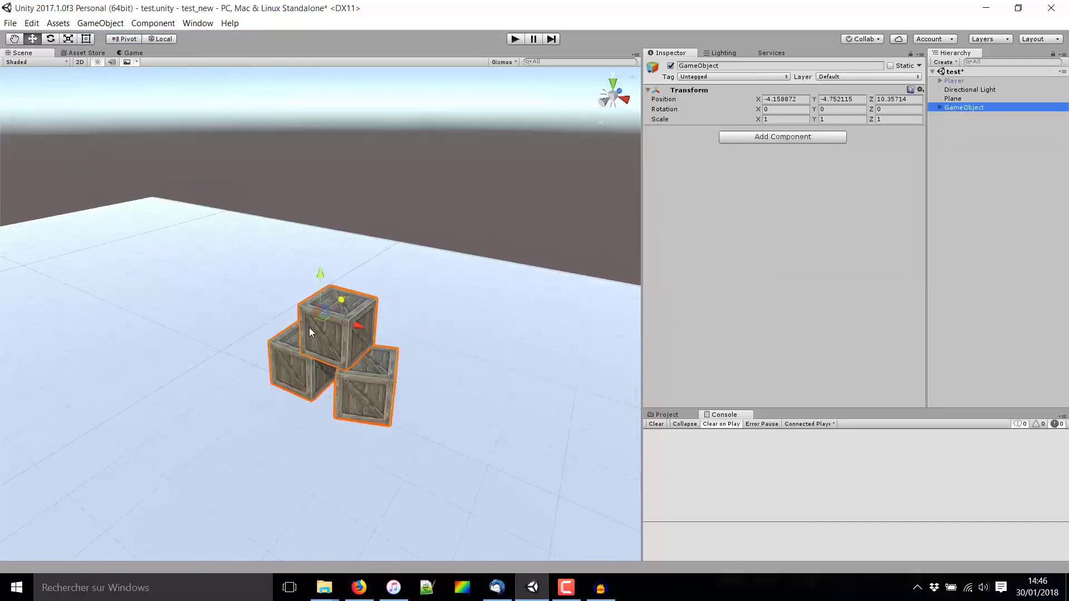
{"action": "mouse_move", "coordinate": [319, 318]}
{"action": "left_mouse_down"}
{"action": "mouse_move", "coordinate": [327, 287]}
{"action": "mouse_move", "coordinate": [462, 271]}
{"action": "left_mouse_up"}
{"action": "scroll", "coordinate": [315, 306], "scroll_direction": "up", "scroll_amount": 5}
{"action": "scroll", "coordinate": [315, 306], "scroll_direction": "up", "scroll_amount": 5}
{"action": "scroll", "coordinate": [310, 291], "scroll_direction": "down", "scroll_amount": 8}
{"action": "scroll", "coordinate": [293, 273], "scroll_direction": "up", "scroll_amount": 8}
{"action": "scroll", "coordinate": [292, 273], "scroll_direction": "down", "scroll_amount": 10}
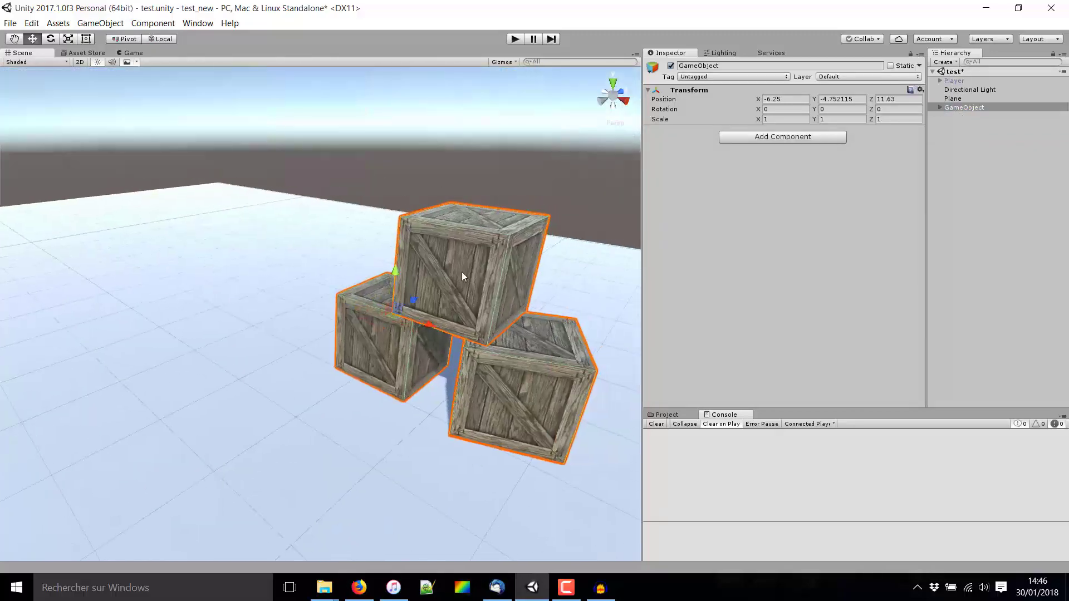
{"action": "left_click_drag", "start_coordinate": [526, 319], "coordinate": [463, 311], "text": "alt"}
Return the three cubes to the hierarchy root and delete the empty GameObject
{"action": "left_click_drag", "start_coordinate": [966, 124], "coordinate": [963, 234]}
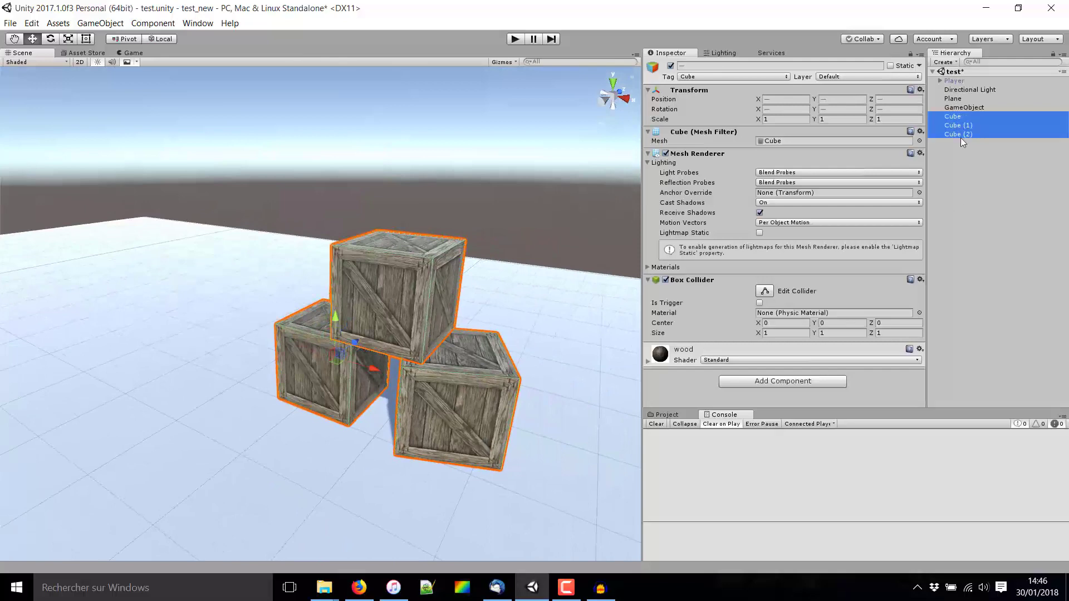
{"action": "left_click", "coordinate": [966, 107]}
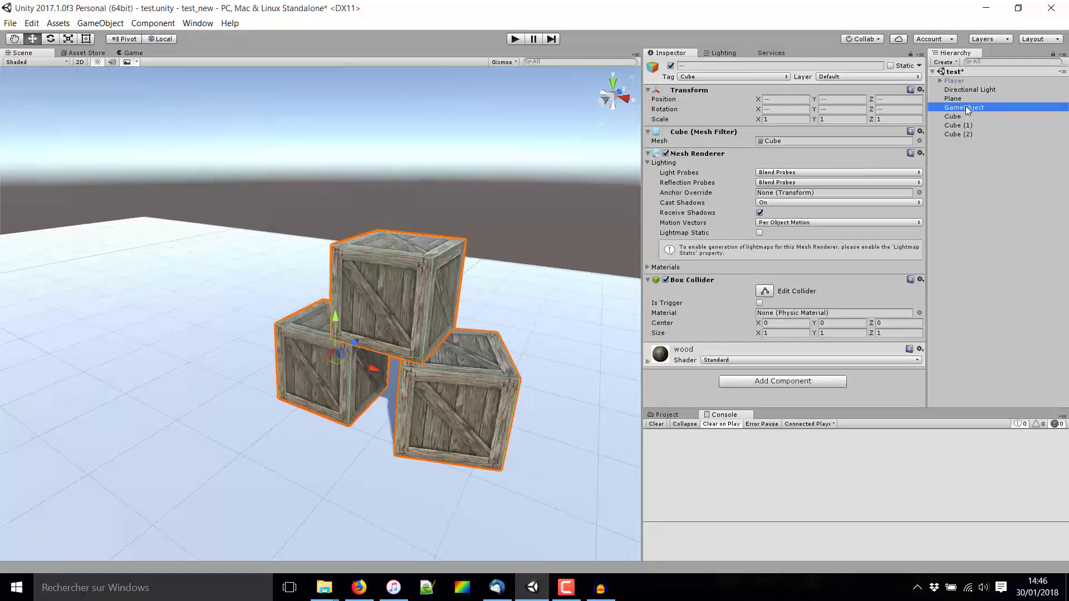
{"action": "key", "text": "Delete"}
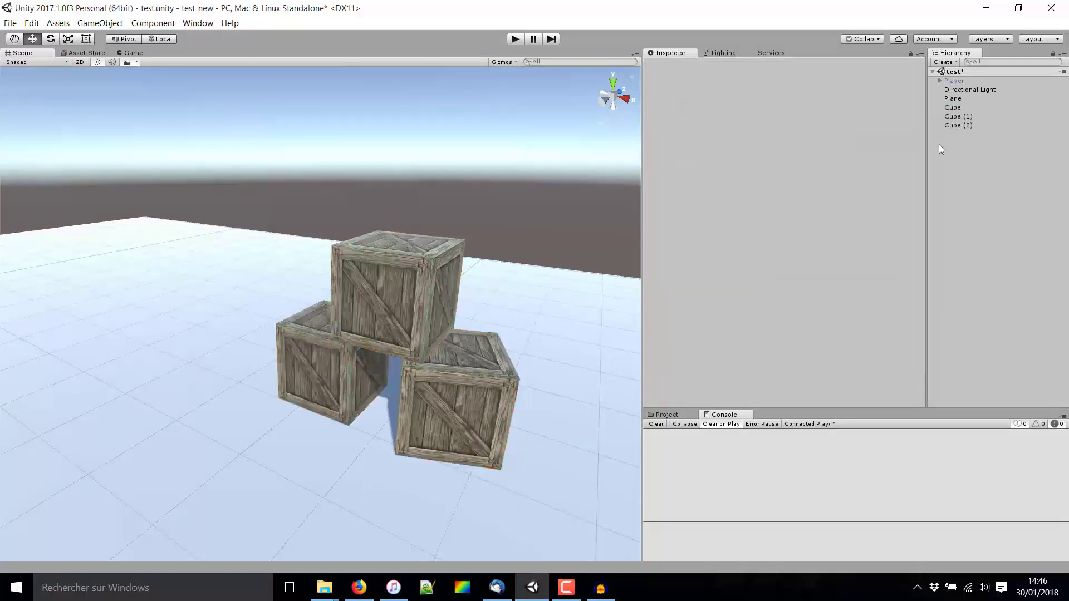
Zoom the Scene view in on the crates and bring up the Window menu
{"action": "scroll", "coordinate": [409, 230], "scroll_direction": "down", "scroll_amount": 3}
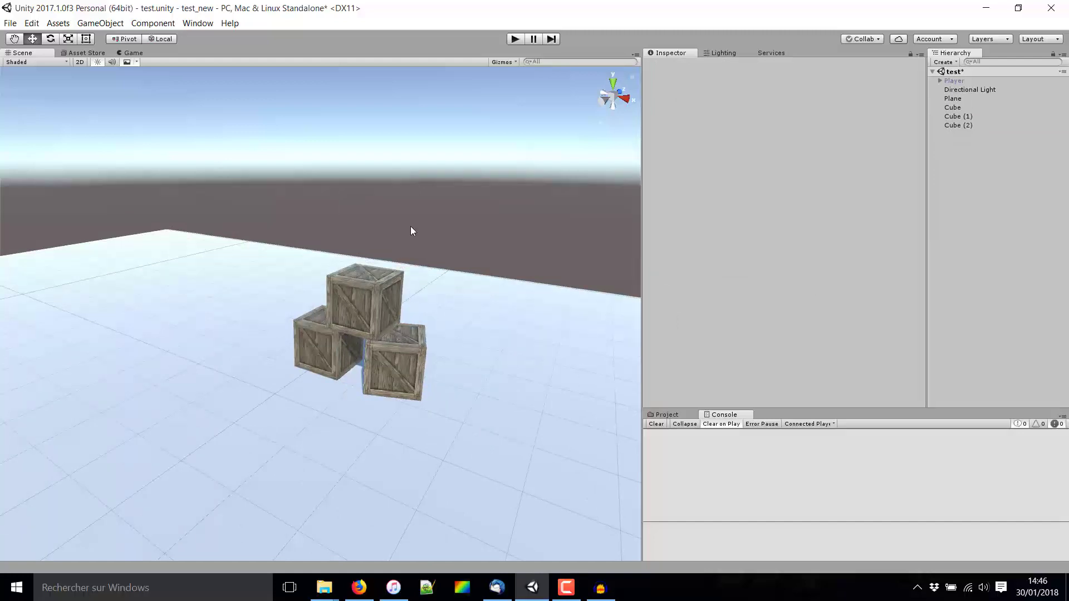
{"action": "scroll", "coordinate": [410, 226], "scroll_direction": "up", "scroll_amount": 2}
{"action": "scroll", "coordinate": [446, 215], "scroll_direction": "up", "scroll_amount": 2}
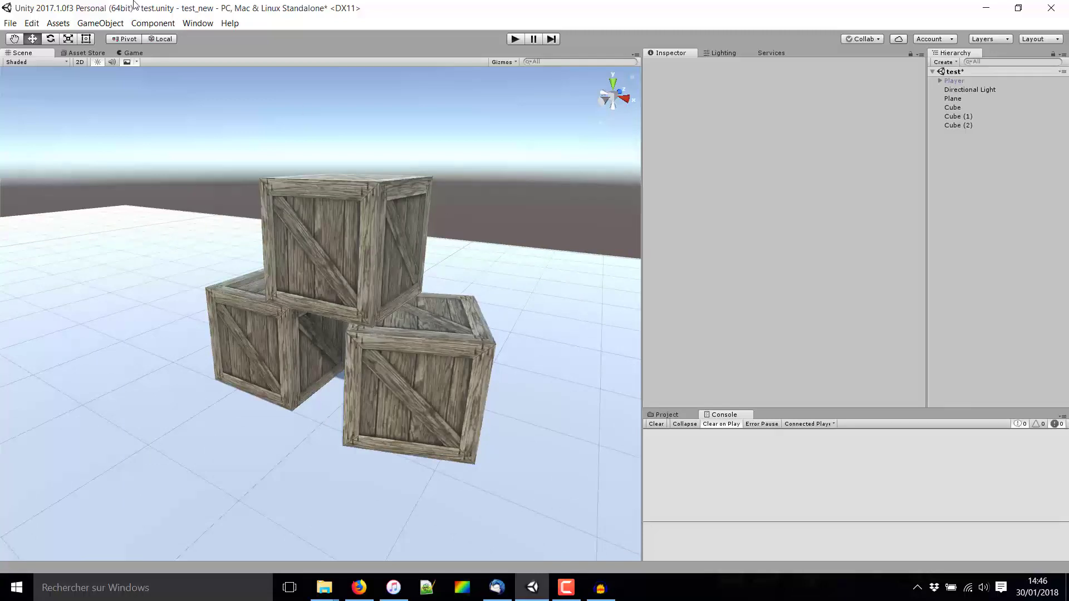
{"action": "left_click", "coordinate": [196, 24]}
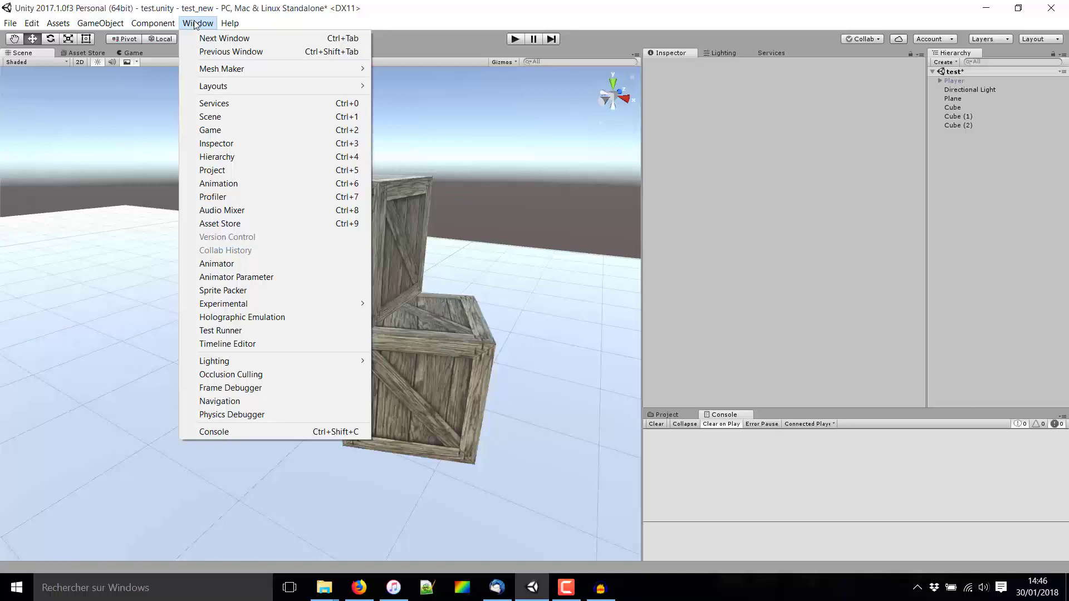
Open Prefab Maker, move its window left, and select all three crates
{"action": "left_click", "coordinate": [263, 68]}
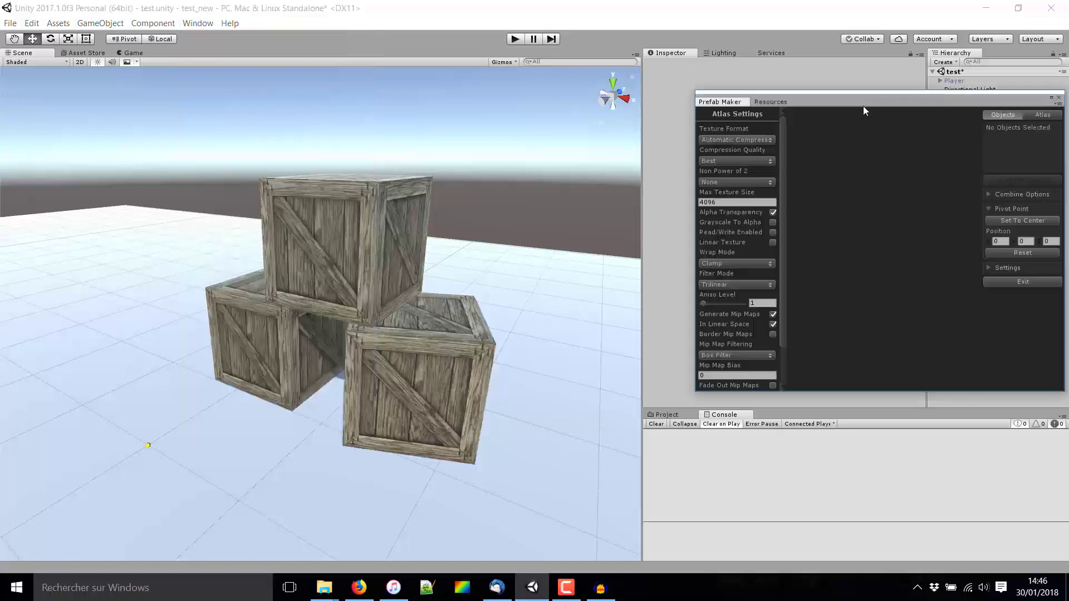
{"action": "left_click_drag", "start_coordinate": [863, 106], "coordinate": [794, 112]}
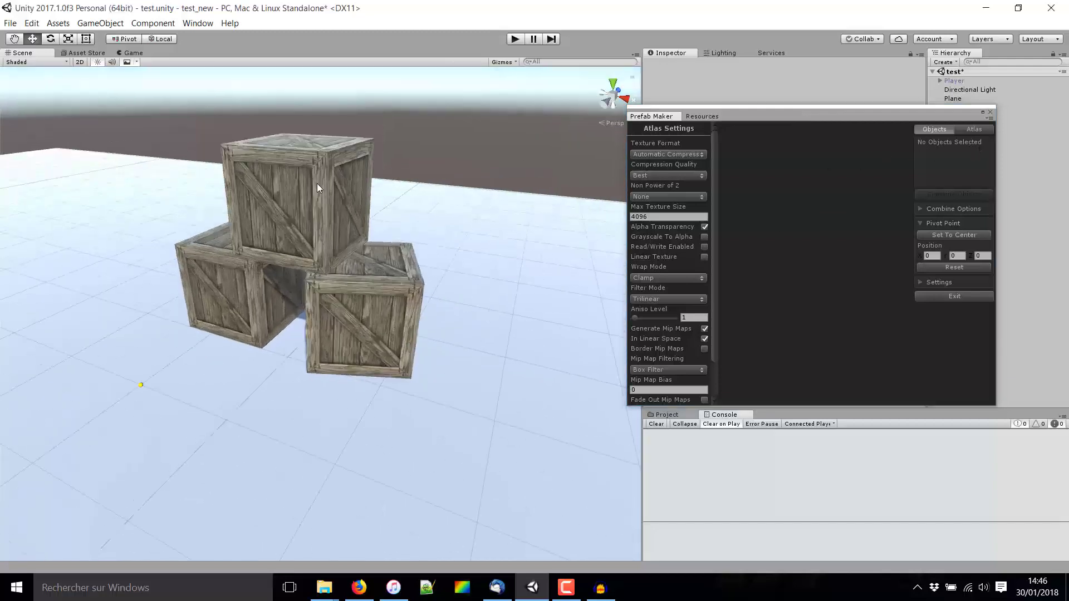
{"action": "left_click", "coordinate": [317, 183]}
{"action": "left_click", "coordinate": [253, 281], "text": "shift"}
{"action": "left_click", "coordinate": [355, 298], "text": "shift"}
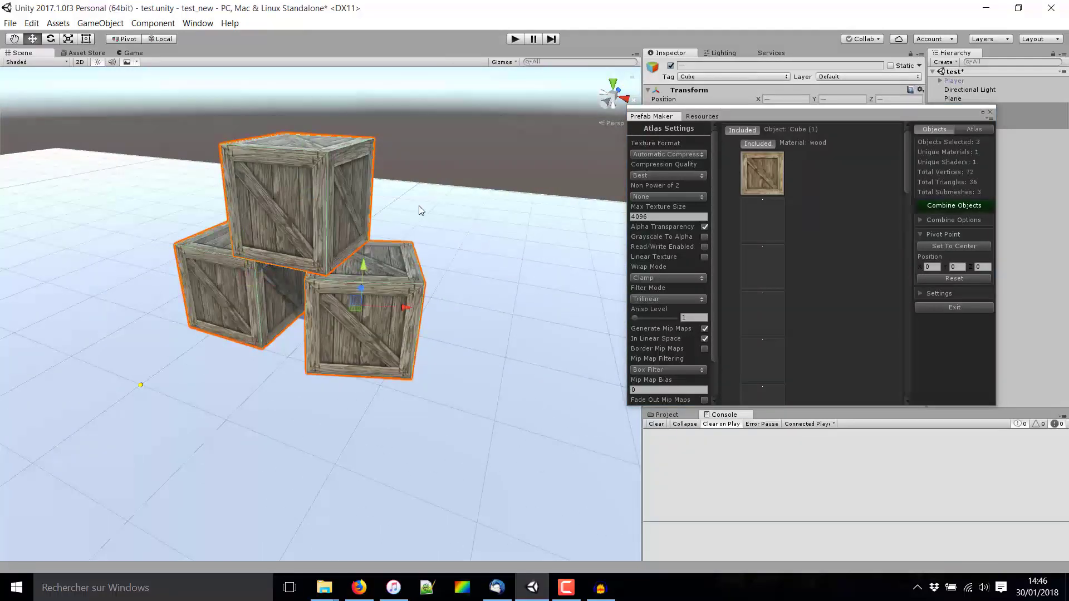
Show the project's Assets/Materials folder in the Project window
{"action": "left_click_drag", "start_coordinate": [420, 210], "coordinate": [427, 229], "text": "alt"}
{"action": "scroll", "coordinate": [467, 270], "scroll_direction": "up", "scroll_amount": 2}
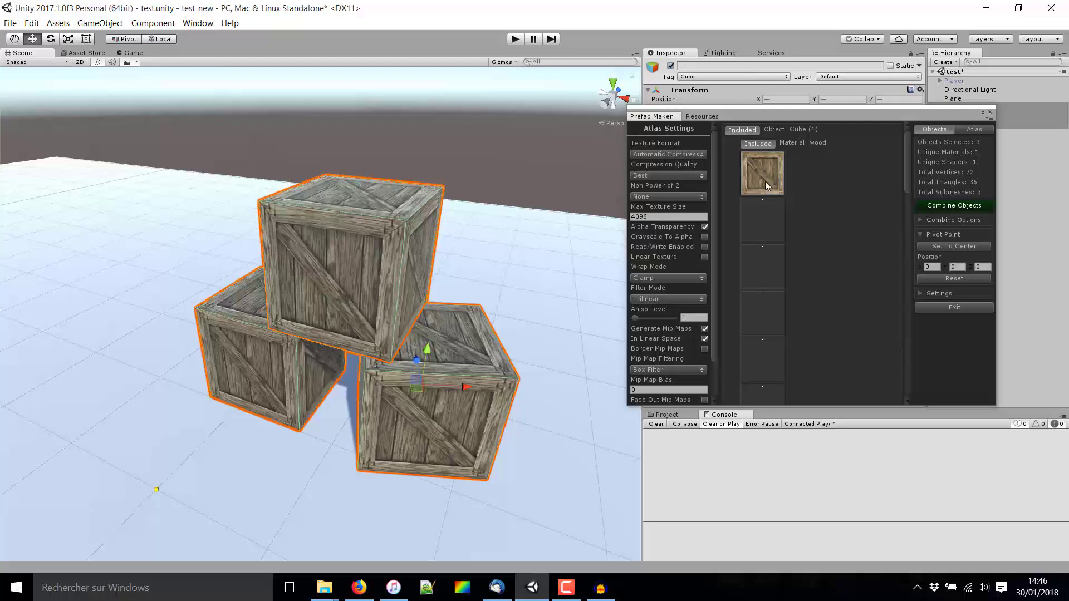
{"action": "left_click", "coordinate": [666, 415]}
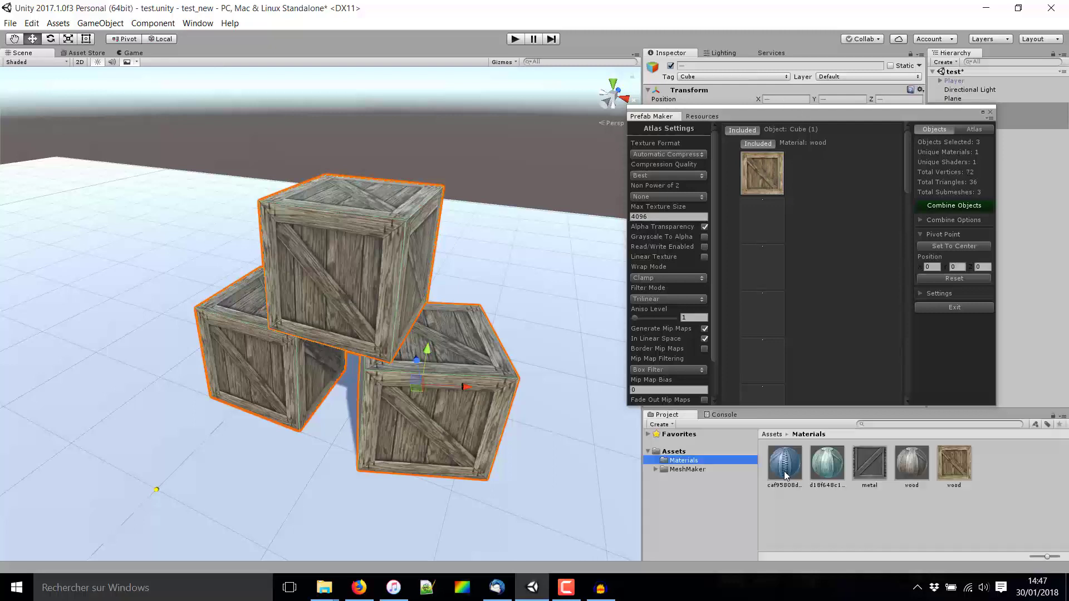
Apply the metal material to the top crate, then reselect it with a lower crate
{"action": "left_click", "coordinate": [873, 485]}
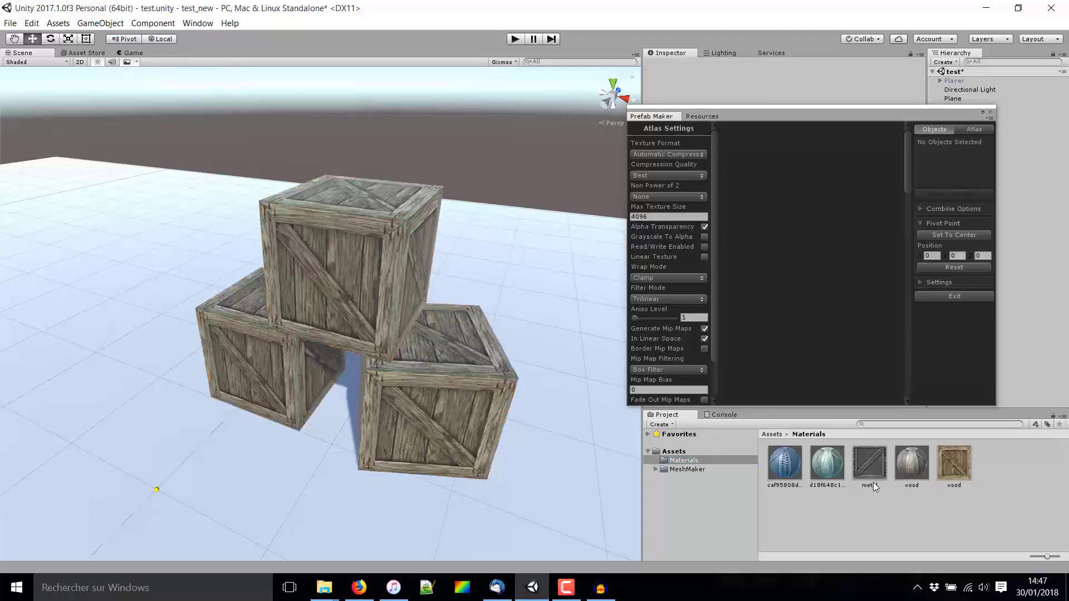
{"action": "left_click_drag", "start_coordinate": [873, 486], "coordinate": [347, 259]}
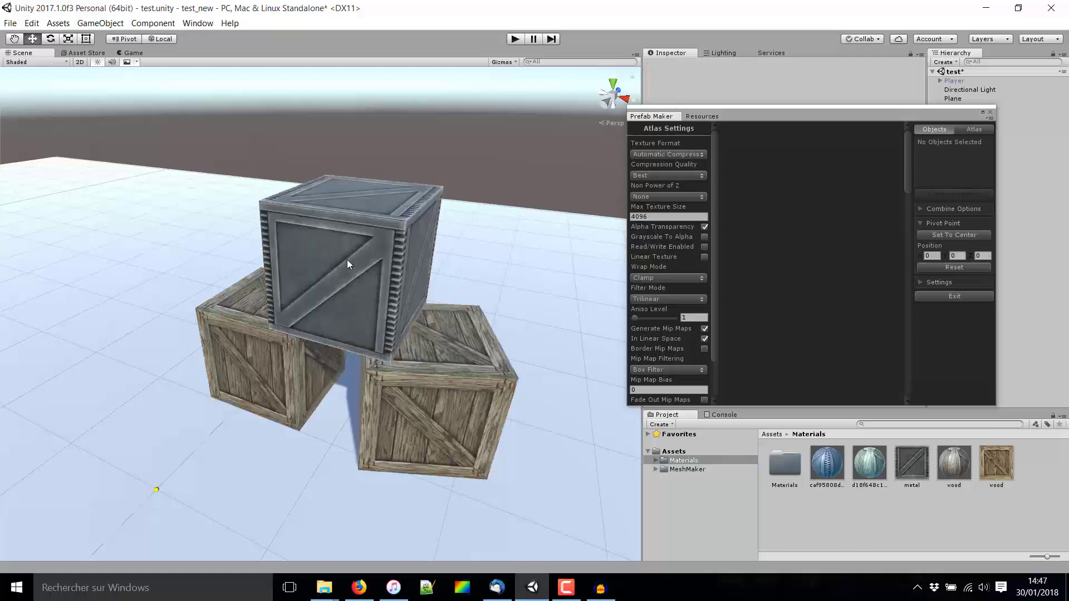
{"action": "scroll", "coordinate": [420, 225], "scroll_direction": "down", "scroll_amount": 2}
{"action": "scroll", "coordinate": [378, 223], "scroll_direction": "up", "scroll_amount": 4}
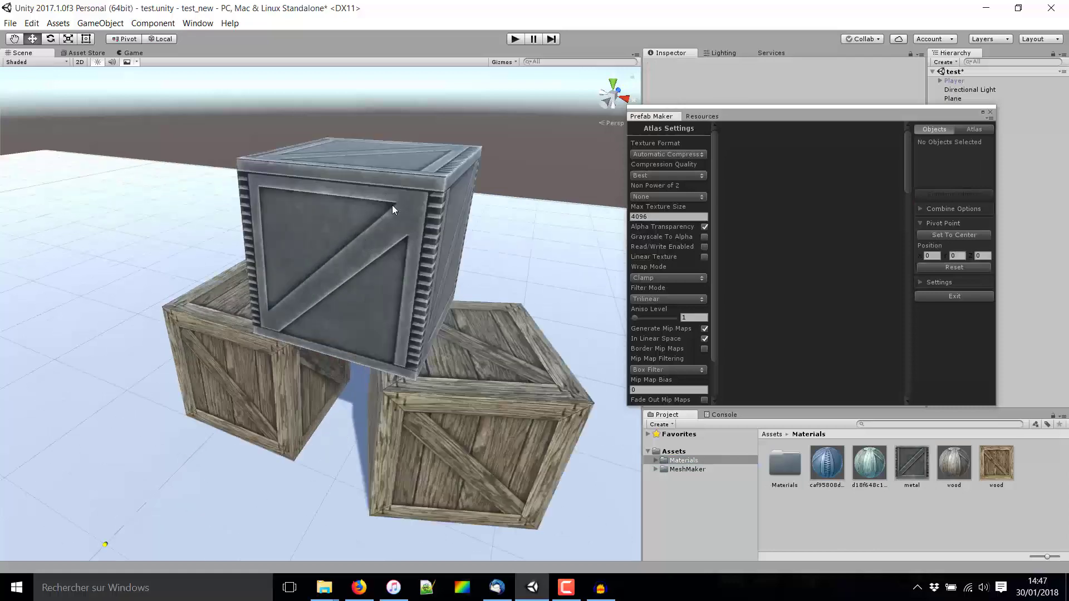
{"action": "scroll", "coordinate": [489, 202], "scroll_direction": "down", "scroll_amount": 2}
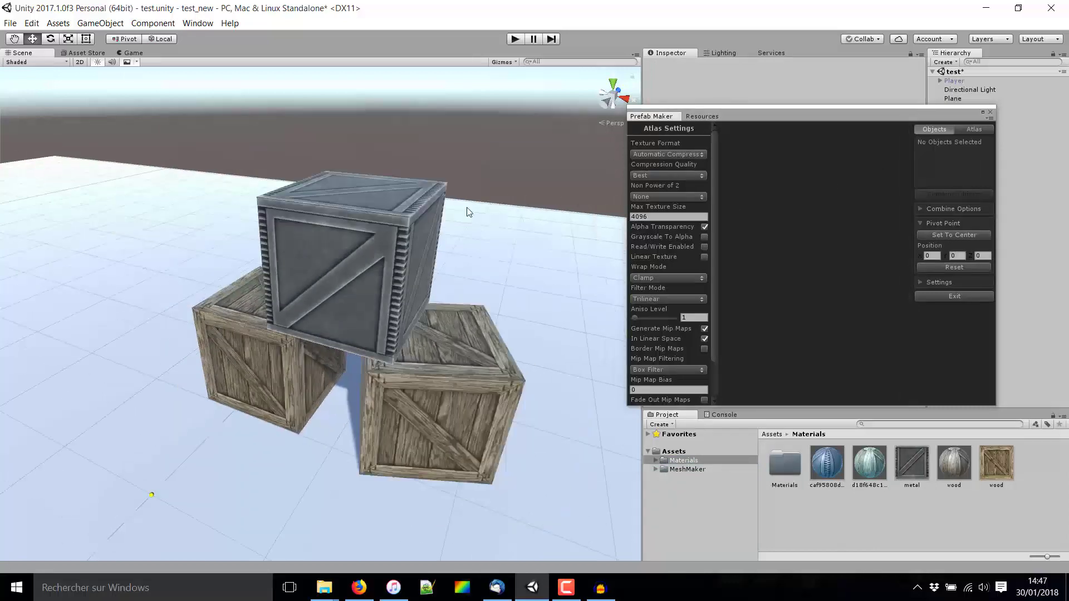
{"action": "left_click", "coordinate": [400, 215]}
{"action": "left_click", "coordinate": [285, 334], "text": "shift"}
Add the last crate to the selection and reposition the Prefab Maker window
{"action": "left_click", "coordinate": [420, 379], "text": "shift"}
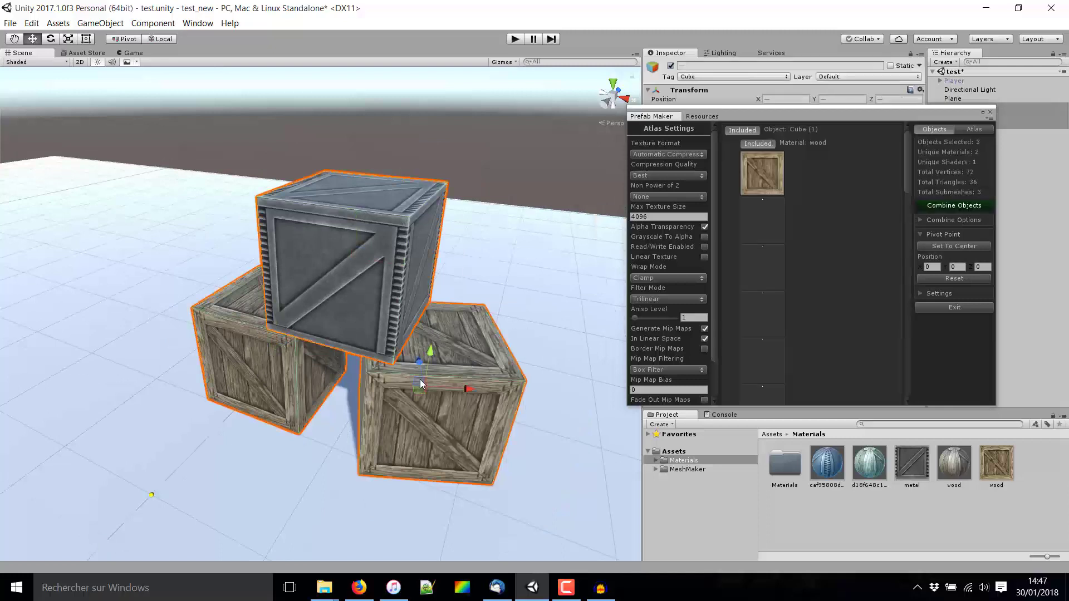
{"action": "left_click", "coordinate": [790, 260]}
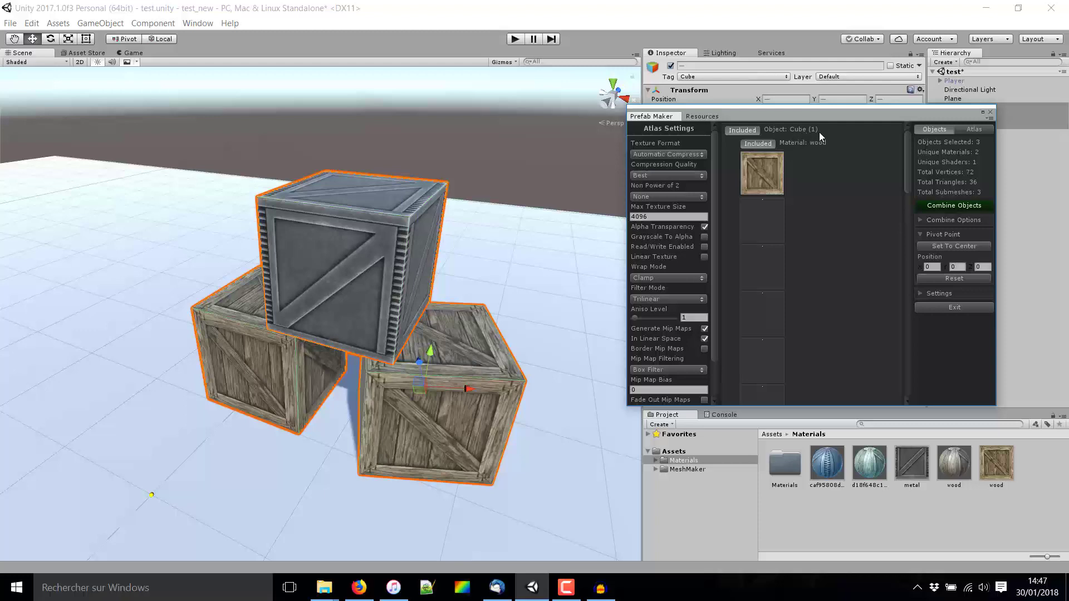
{"action": "mouse_move", "coordinate": [852, 119]}
{"action": "left_mouse_down"}
{"action": "mouse_move", "coordinate": [868, 264]}
{"action": "mouse_move", "coordinate": [831, 140]}
{"action": "left_mouse_up"}
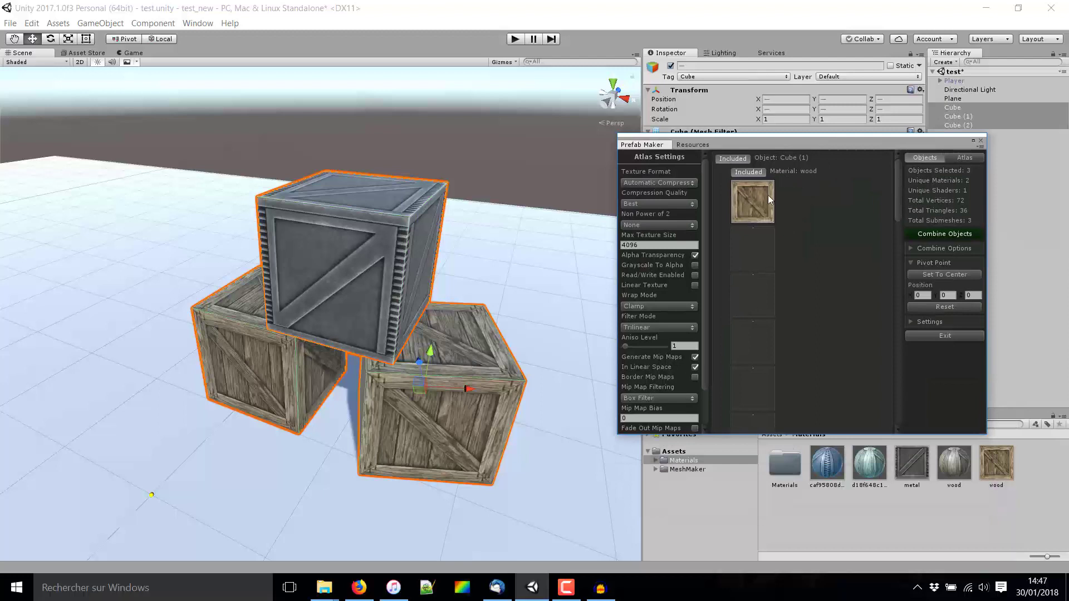
Review the atlas settings, keeping Texture Format Automatic Compressed and max texture size 4096
{"action": "scroll", "coordinate": [774, 196], "scroll_direction": "down", "scroll_amount": 3}
{"action": "scroll", "coordinate": [782, 196], "scroll_direction": "down", "scroll_amount": 3}
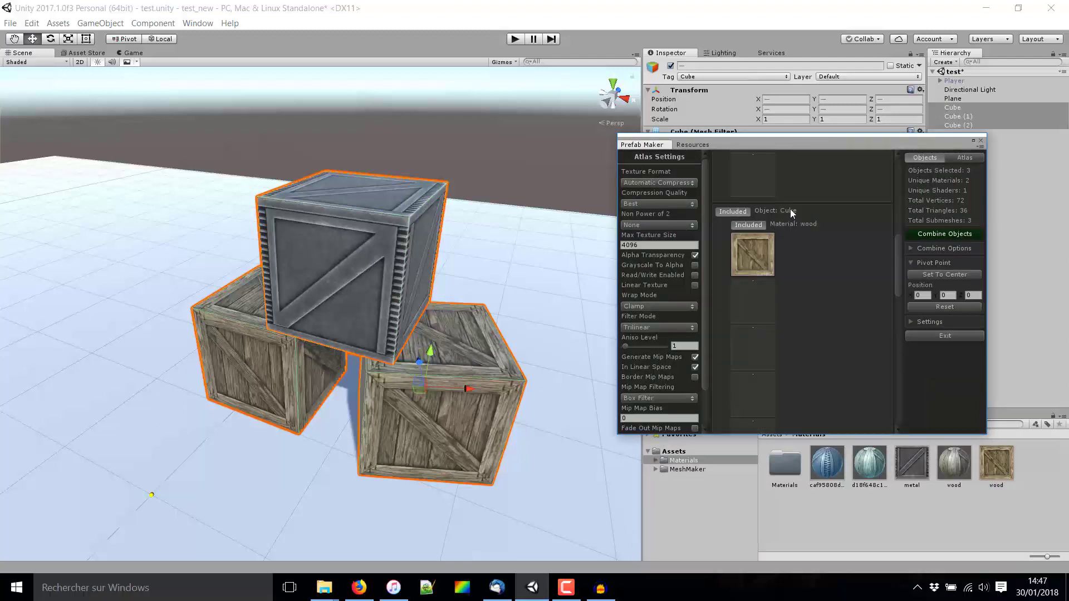
{"action": "scroll", "coordinate": [787, 208], "scroll_direction": "down", "scroll_amount": 2}
{"action": "scroll", "coordinate": [802, 216], "scroll_direction": "down", "scroll_amount": 1}
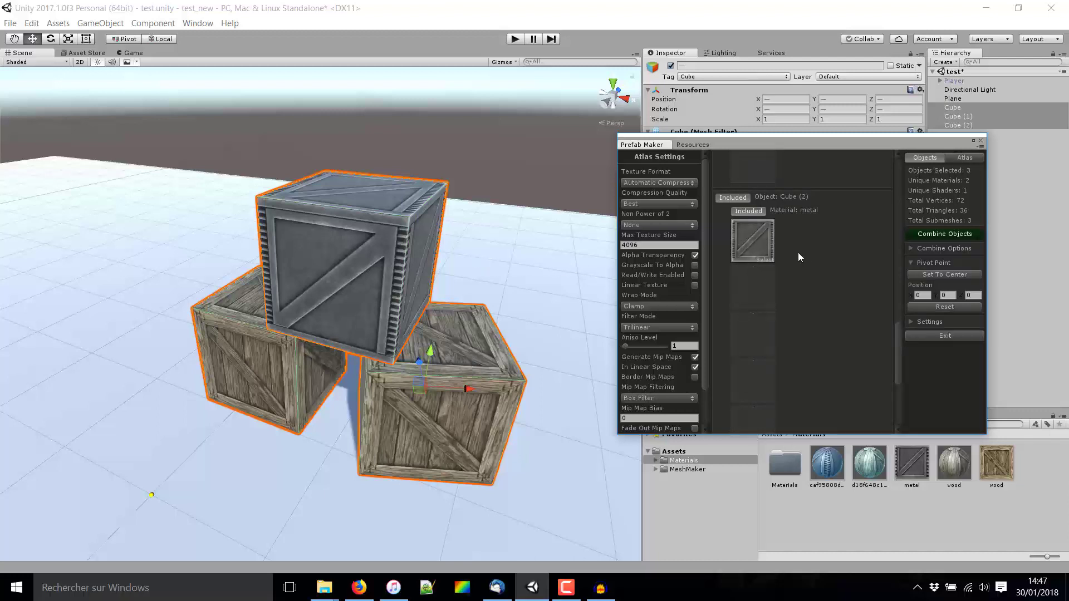
{"action": "left_click", "coordinate": [653, 185]}
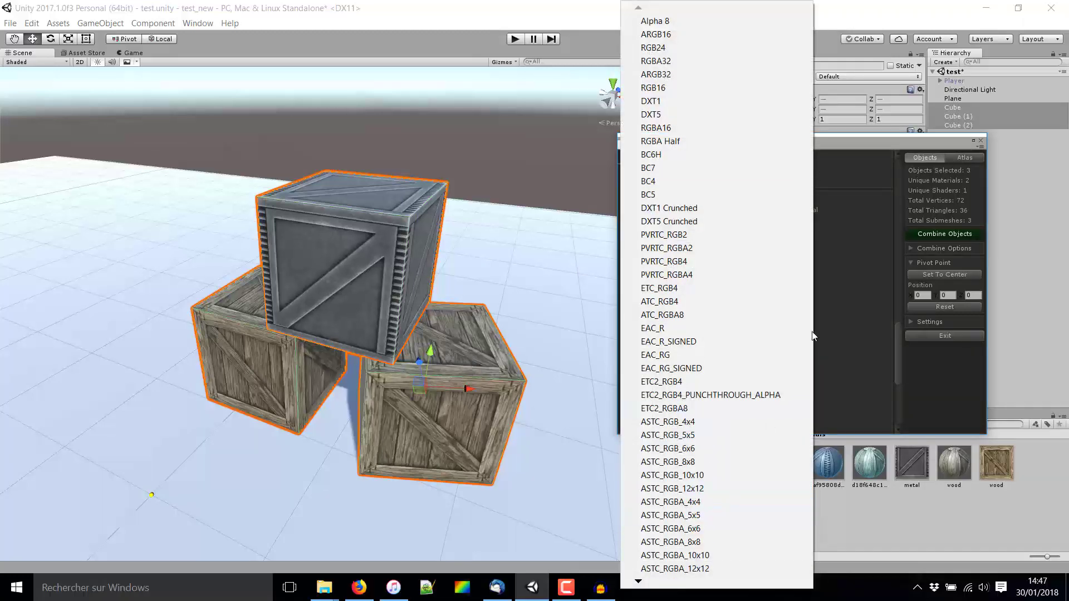
{"action": "left_click", "coordinate": [867, 146]}
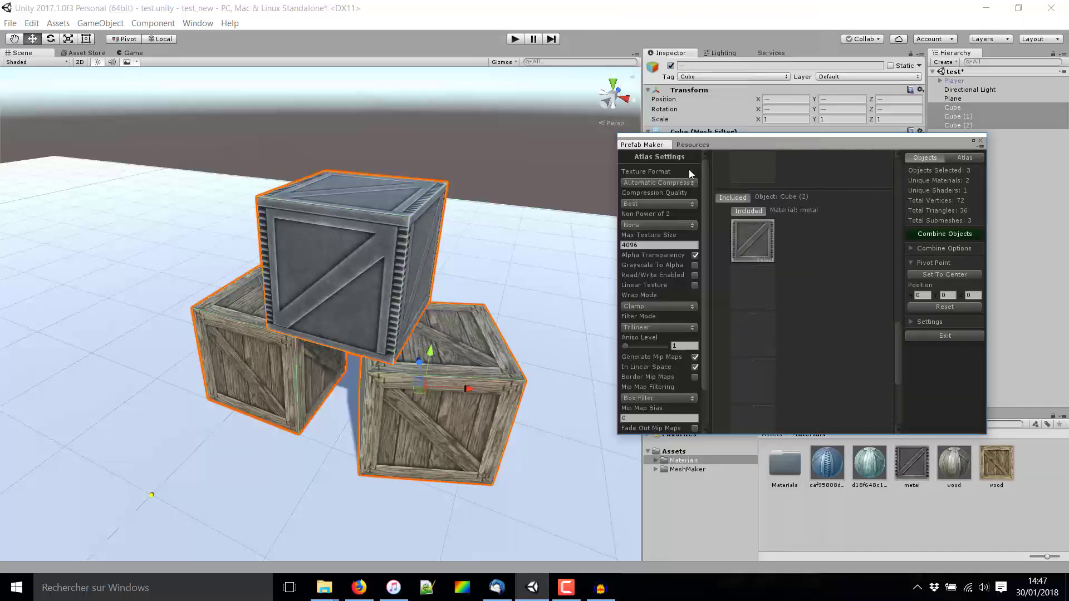
{"action": "scroll", "coordinate": [671, 295], "scroll_direction": "down", "scroll_amount": 2}
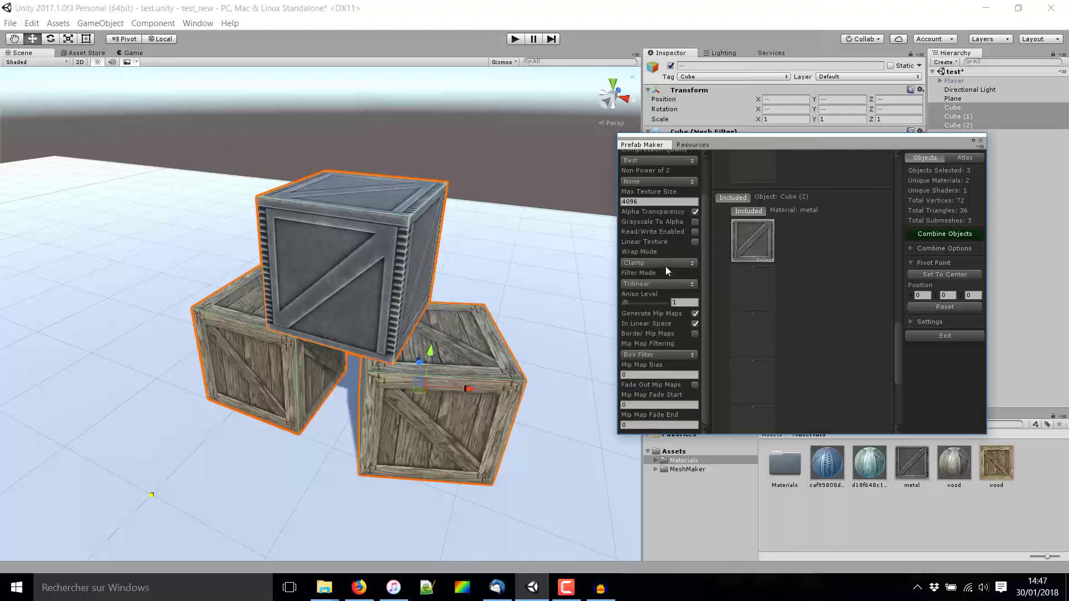
{"action": "scroll", "coordinate": [663, 363], "scroll_direction": "up", "scroll_amount": 2}
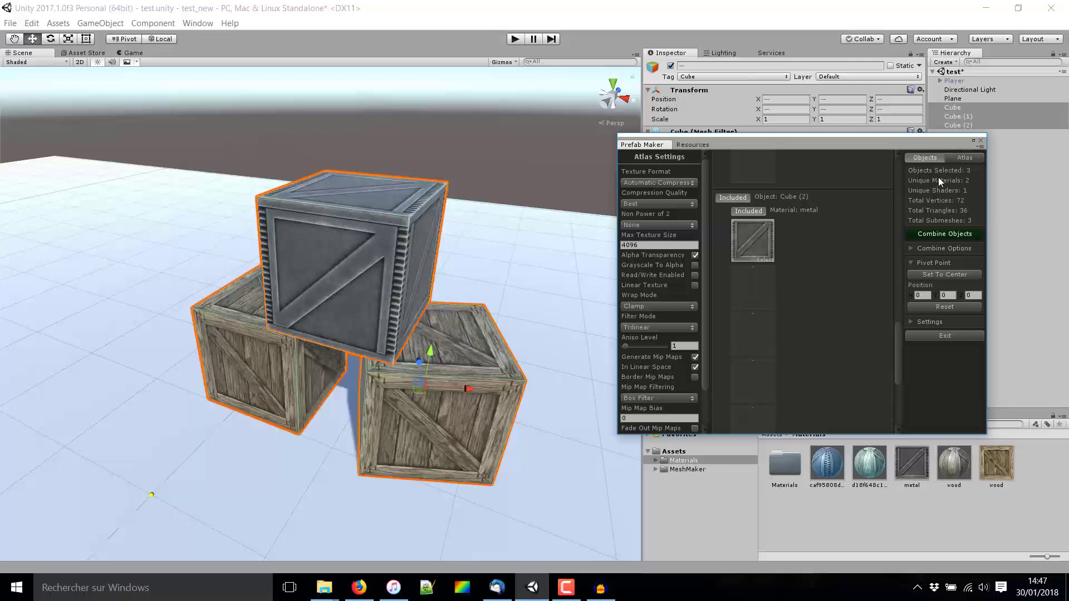
{"action": "left_click", "coordinate": [965, 162]}
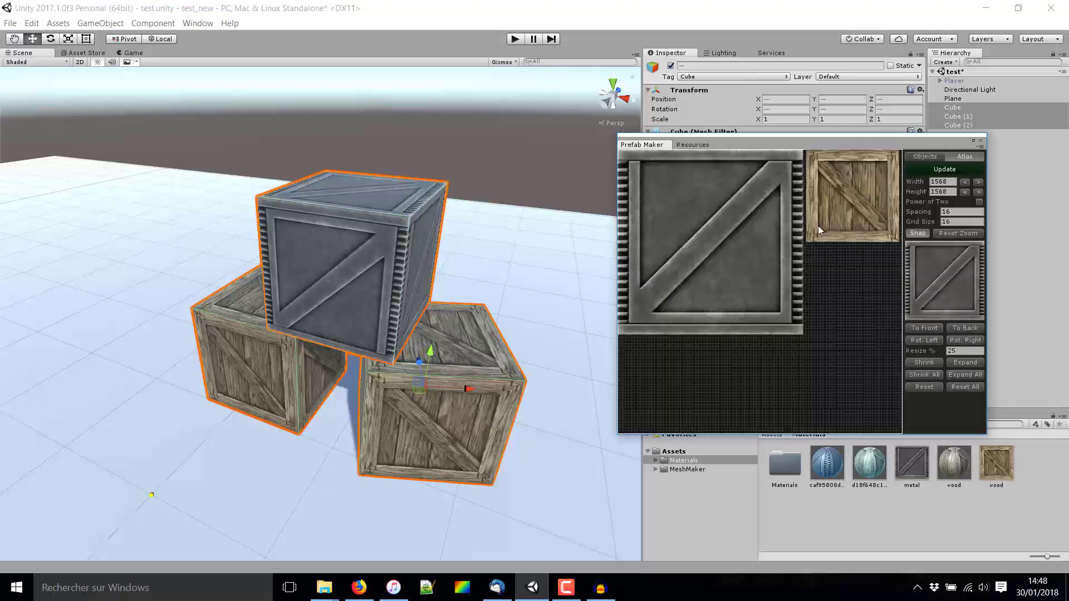
{"action": "scroll", "coordinate": [818, 226], "scroll_direction": "down", "scroll_amount": 2}
{"action": "scroll", "coordinate": [787, 249], "scroll_direction": "down", "scroll_amount": 2}
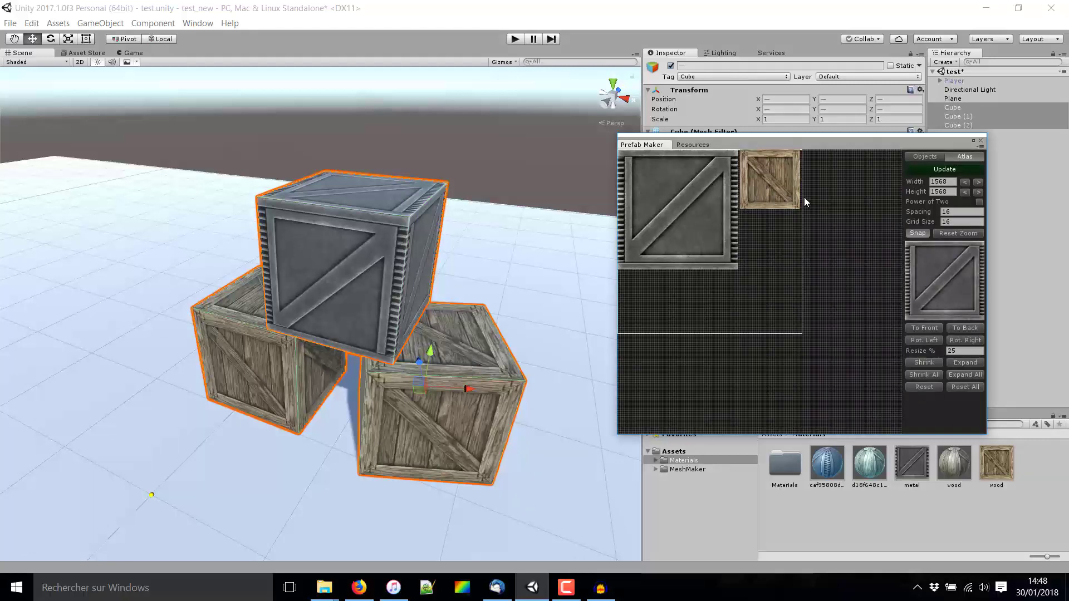
{"action": "scroll", "coordinate": [714, 236], "scroll_direction": "up", "scroll_amount": 1}
{"action": "scroll", "coordinate": [714, 236], "scroll_direction": "up", "scroll_amount": 1}
{"action": "scroll", "coordinate": [714, 236], "scroll_direction": "up", "scroll_amount": 1}
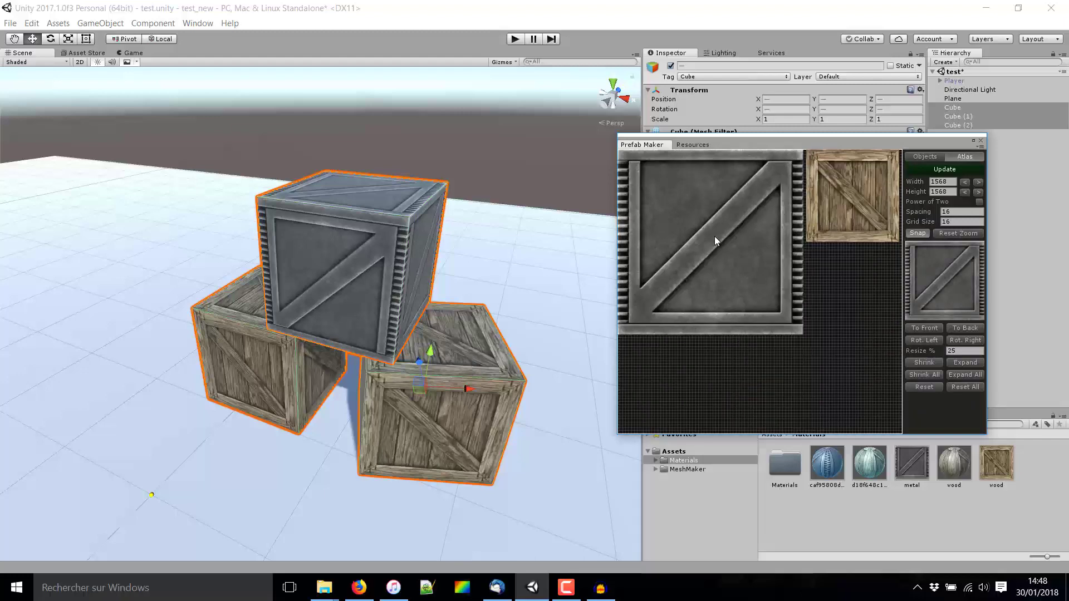
{"action": "left_click", "coordinate": [927, 158]}
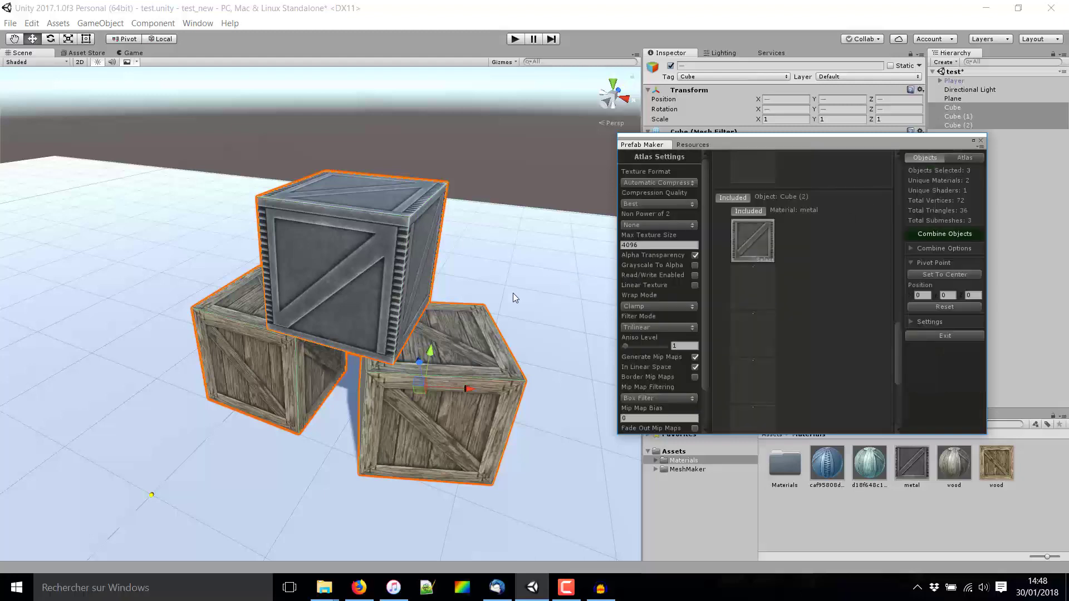
Pan and orbit the Scene view to recentre the crate stack from higher up
{"action": "middle_click_drag", "start_coordinate": [512, 293], "coordinate": [493, 221]}
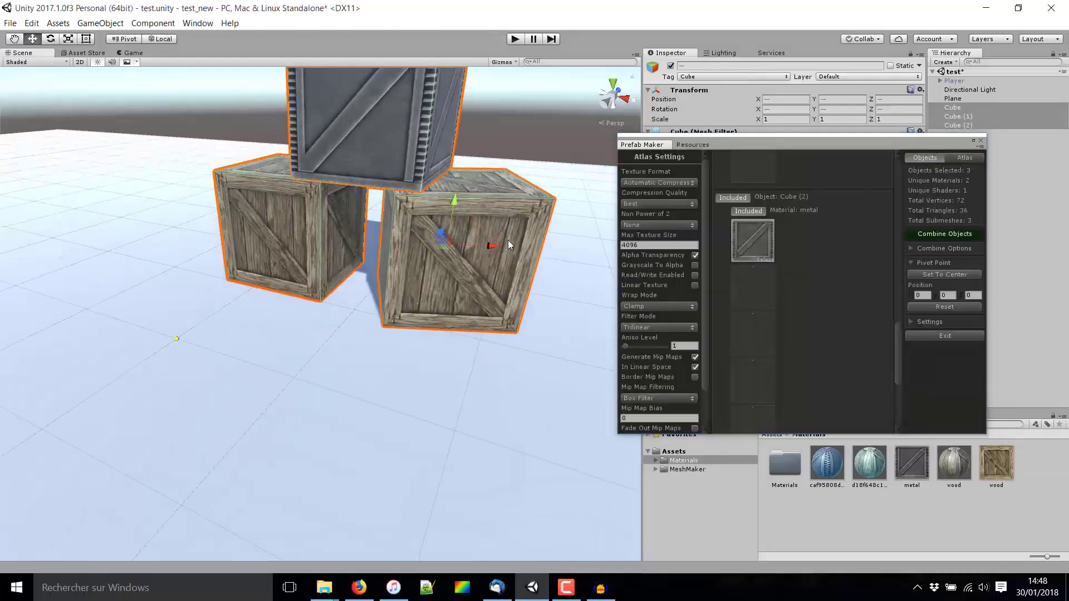
{"action": "scroll", "coordinate": [492, 226], "scroll_direction": "down", "scroll_amount": 3}
{"action": "scroll", "coordinate": [482, 245], "scroll_direction": "up", "scroll_amount": 4}
{"action": "scroll", "coordinate": [472, 232], "scroll_direction": "down", "scroll_amount": 4}
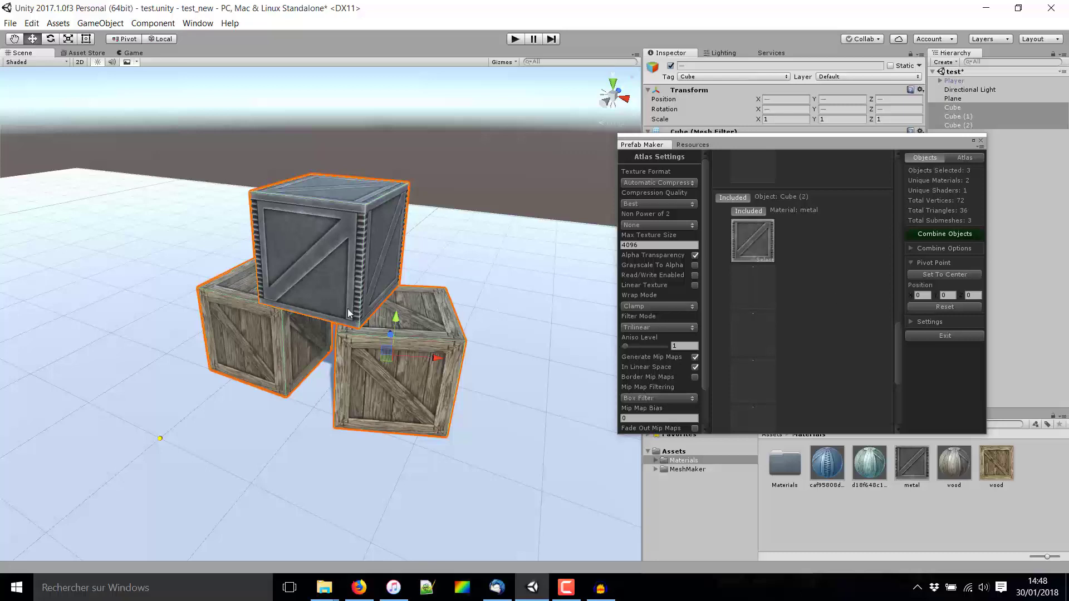
{"action": "middle_click_drag", "start_coordinate": [421, 364], "coordinate": [405, 279]}
{"action": "scroll", "coordinate": [407, 276], "scroll_direction": "up", "scroll_amount": 2}
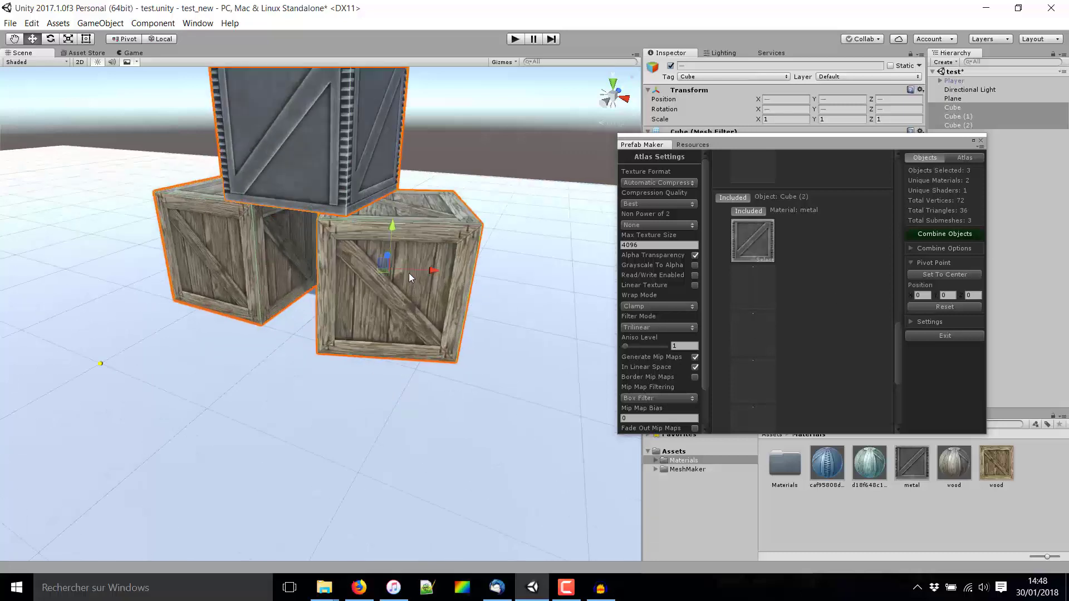
{"action": "left_click_drag", "start_coordinate": [419, 253], "coordinate": [400, 273], "text": "alt"}
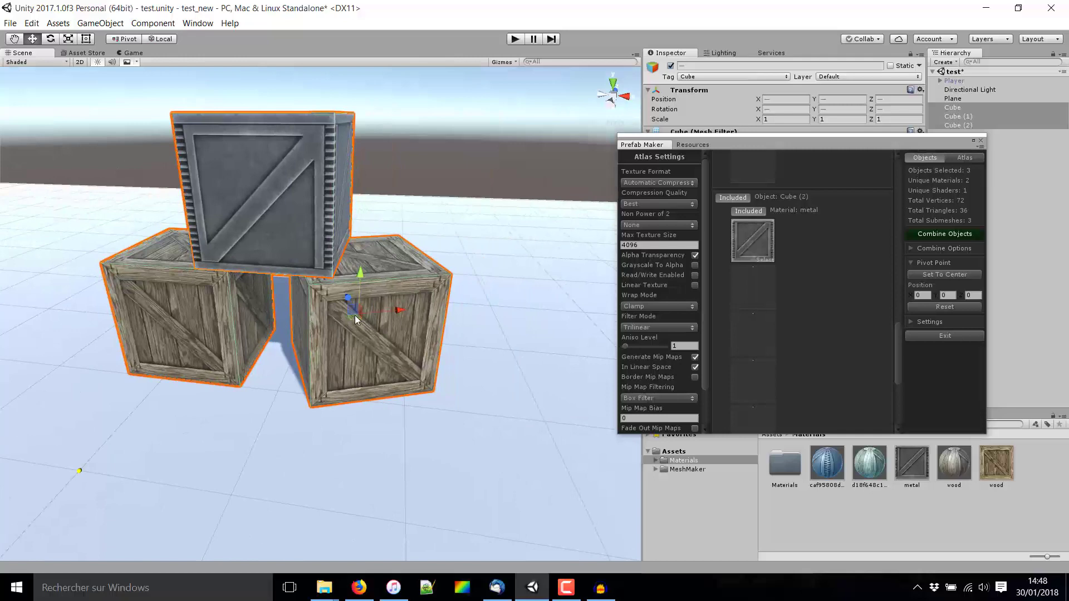
{"action": "mouse_move", "coordinate": [356, 315]}
{"action": "left_mouse_down", "text": "alt"}
{"action": "mouse_move", "coordinate": [345, 307]}
{"action": "mouse_move", "coordinate": [357, 319]}
{"action": "left_mouse_up", "text": "alt"}
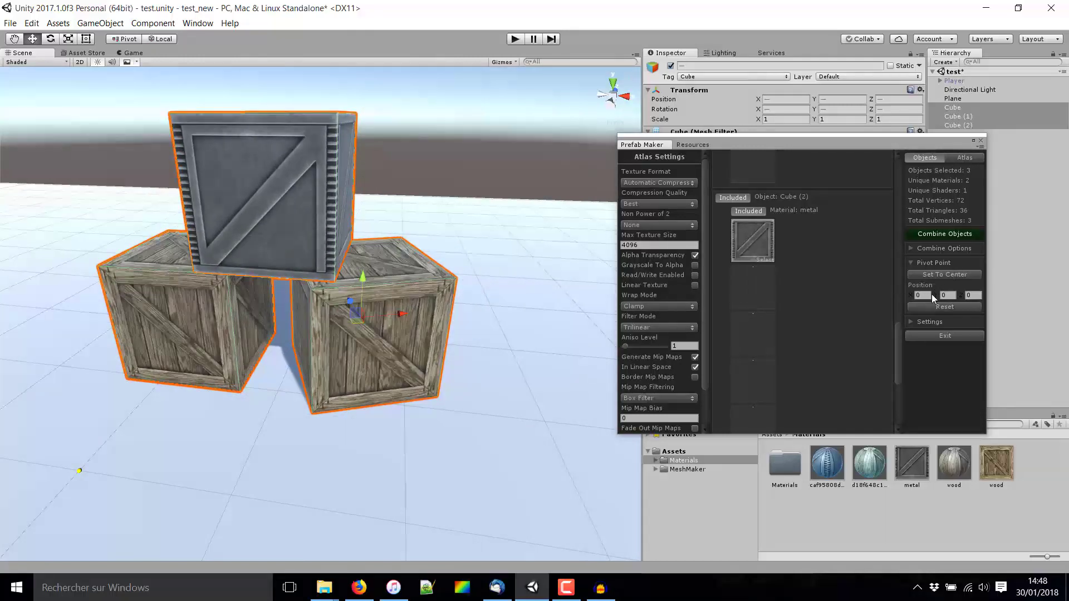
Inspect beneath the metal crate, then frame the three selected crates with F
{"action": "scroll", "coordinate": [407, 262], "scroll_direction": "up", "scroll_amount": 3}
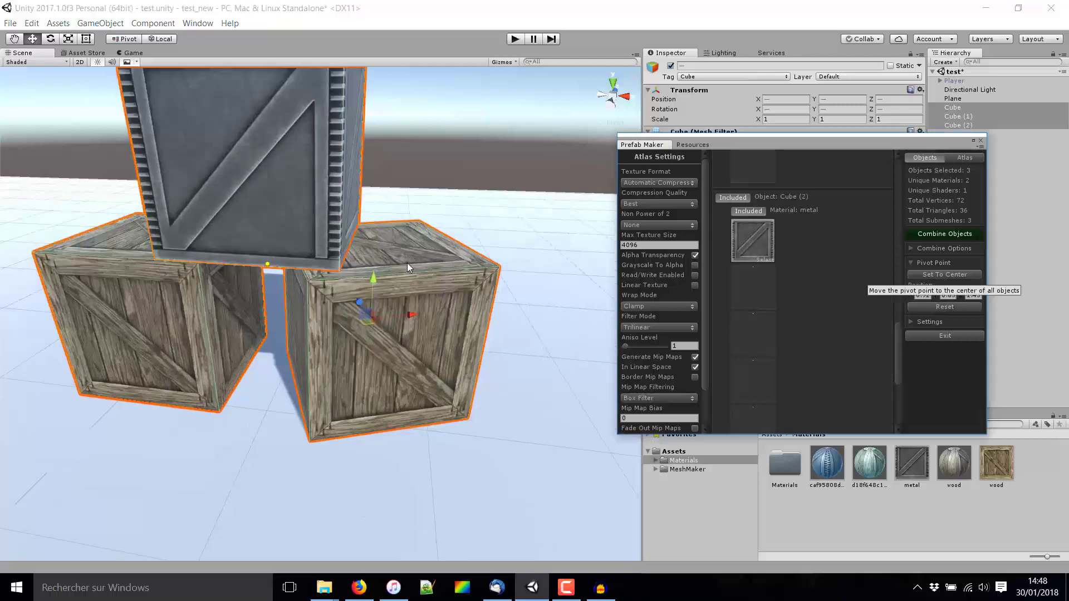
{"action": "scroll", "coordinate": [332, 257], "scroll_direction": "up", "scroll_amount": 3}
{"action": "left_click_drag", "start_coordinate": [332, 256], "coordinate": [282, 199], "text": "alt"}
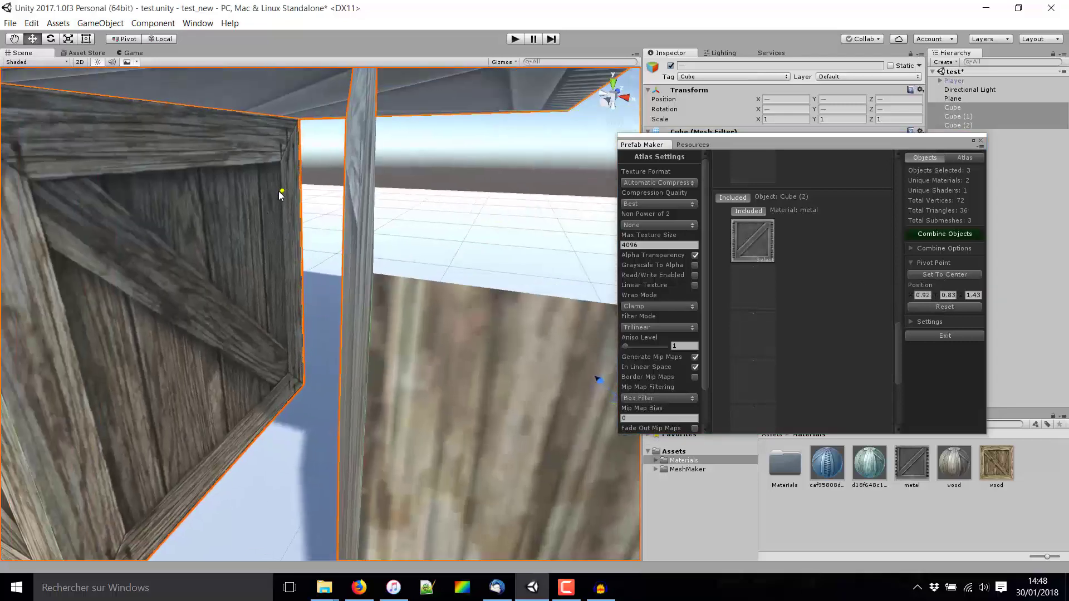
{"action": "scroll", "coordinate": [283, 194], "scroll_direction": "down", "scroll_amount": 5}
{"action": "scroll", "coordinate": [309, 278], "scroll_direction": "down", "scroll_amount": 3}
{"action": "scroll", "coordinate": [328, 319], "scroll_direction": "down", "scroll_amount": 5}
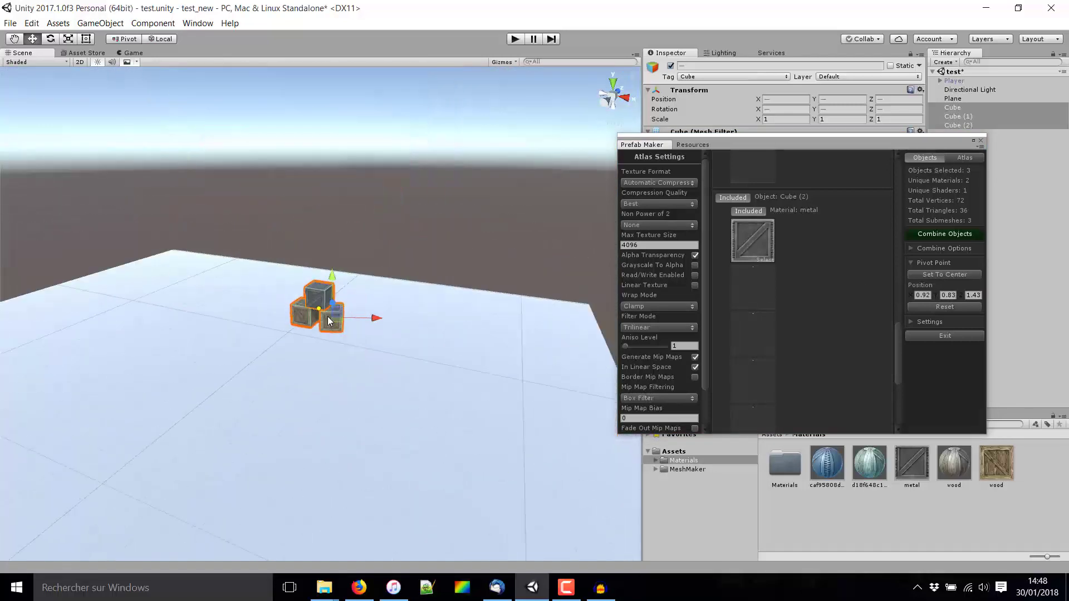
{"action": "scroll", "coordinate": [327, 316], "scroll_direction": "up", "scroll_amount": 2}
{"action": "scroll", "coordinate": [312, 315], "scroll_direction": "up", "scroll_amount": 3}
{"action": "scroll", "coordinate": [293, 312], "scroll_direction": "up", "scroll_amount": 5}
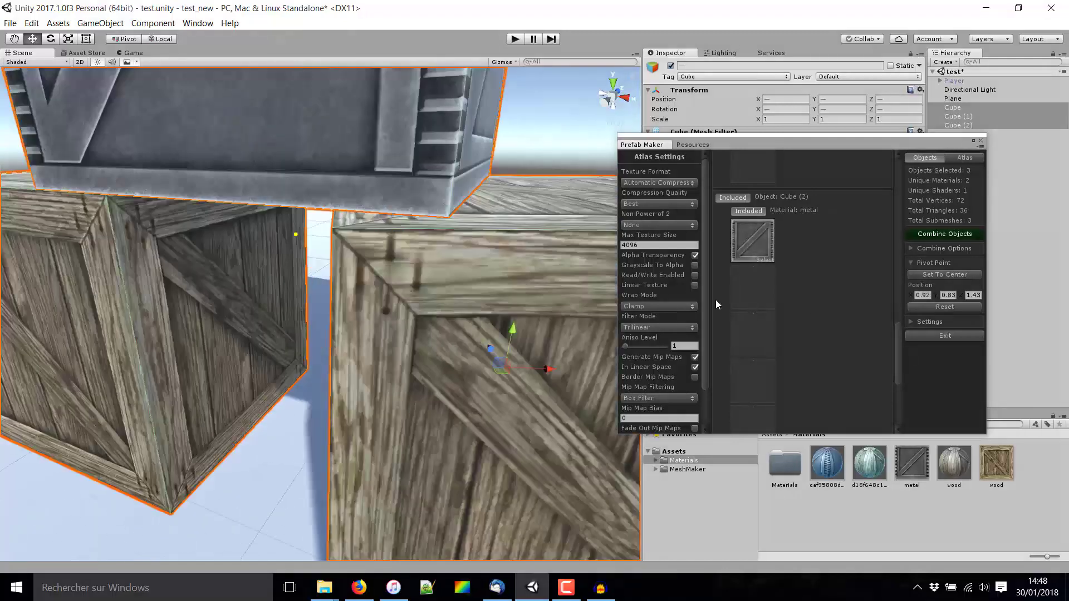
{"action": "key", "text": "f"}
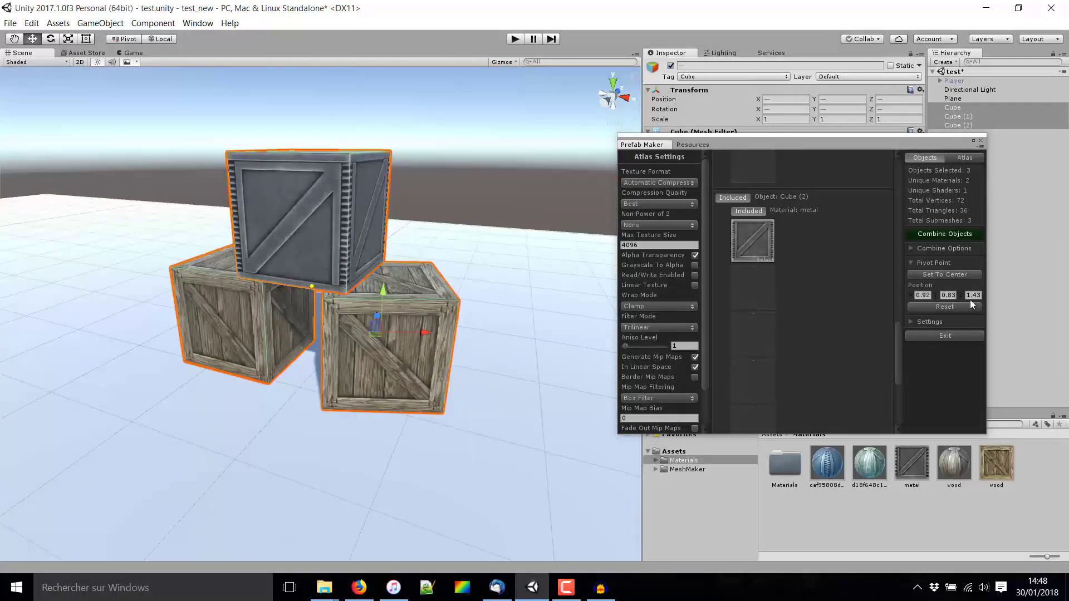
{"action": "left_click", "coordinate": [940, 251]}
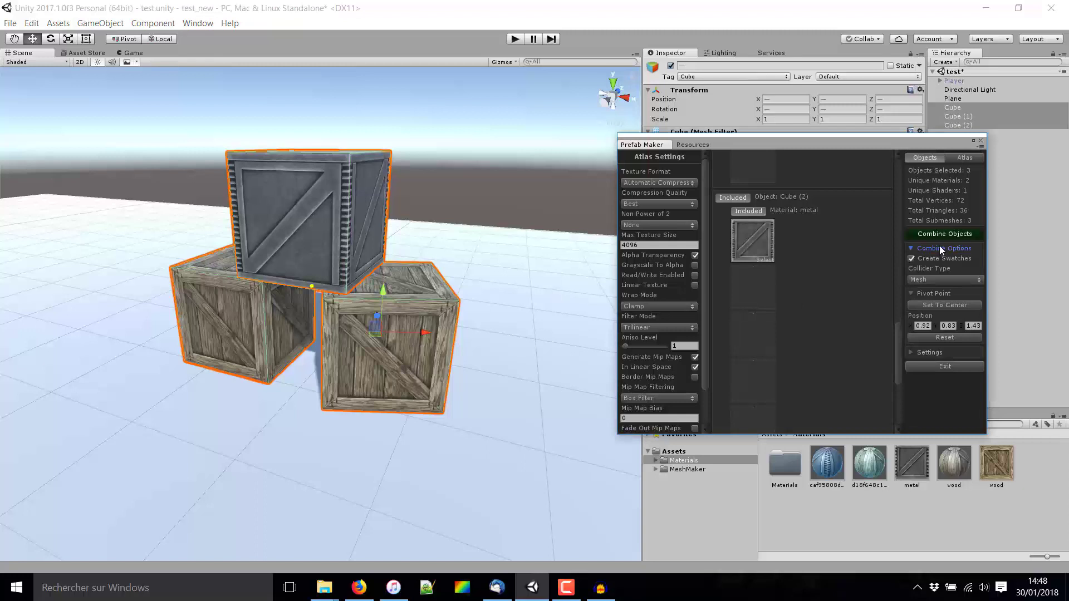
{"action": "left_click", "coordinate": [952, 278]}
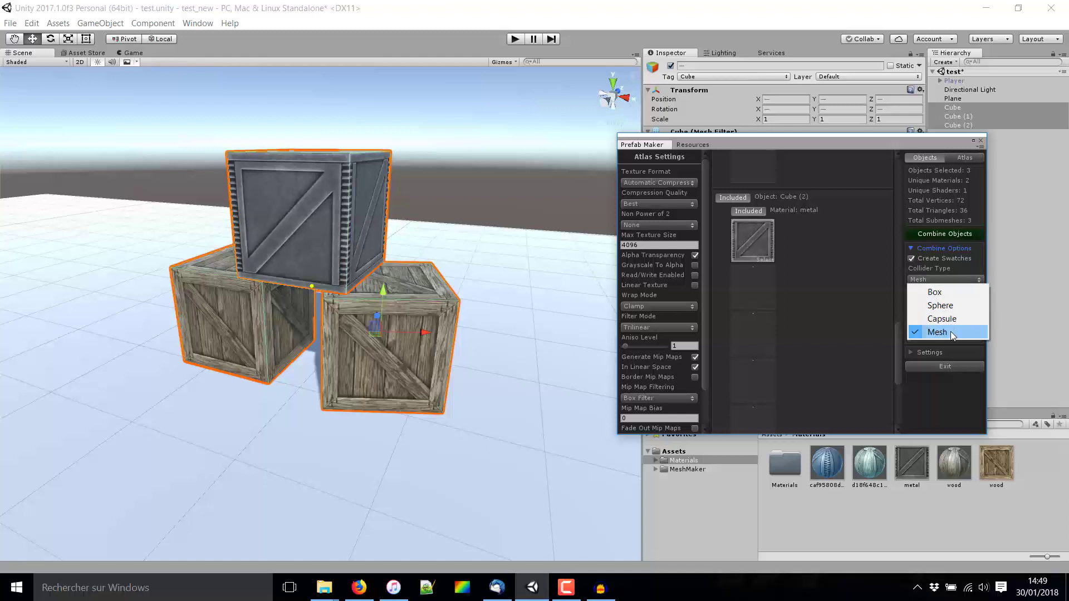
{"action": "left_click", "coordinate": [913, 249]}
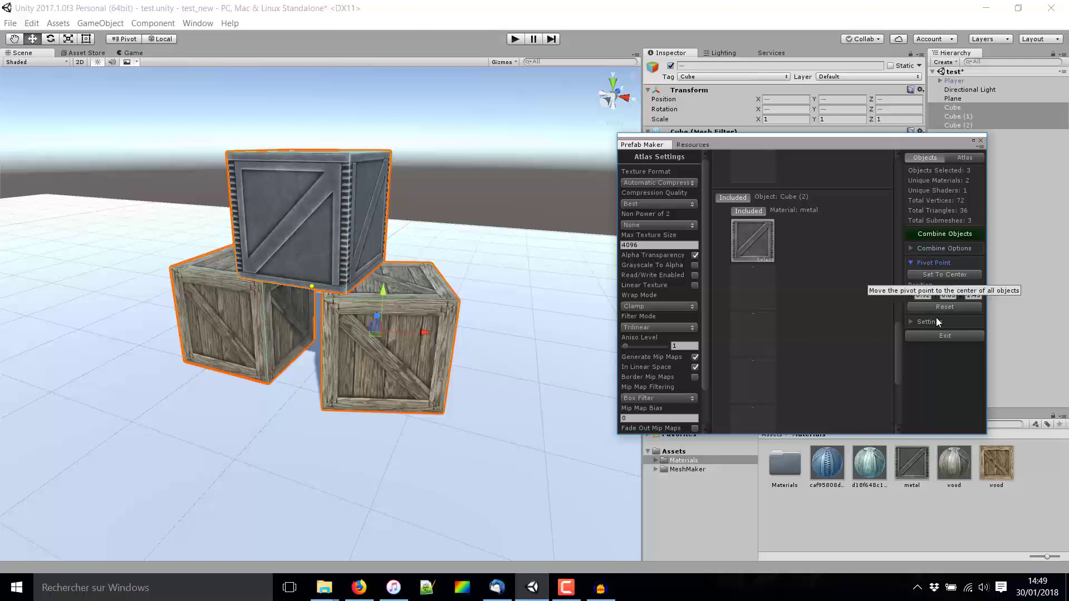
Combine the three crates and save the prefab into a new Prefab_Exemple folder
{"action": "left_click", "coordinate": [944, 233]}
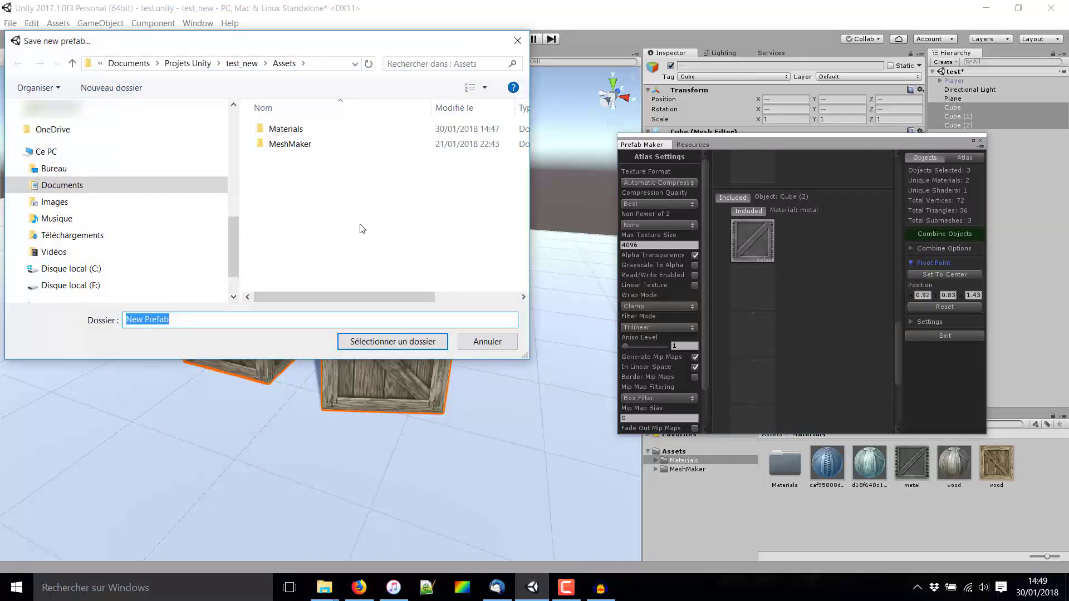
{"action": "left_click", "coordinate": [111, 87]}
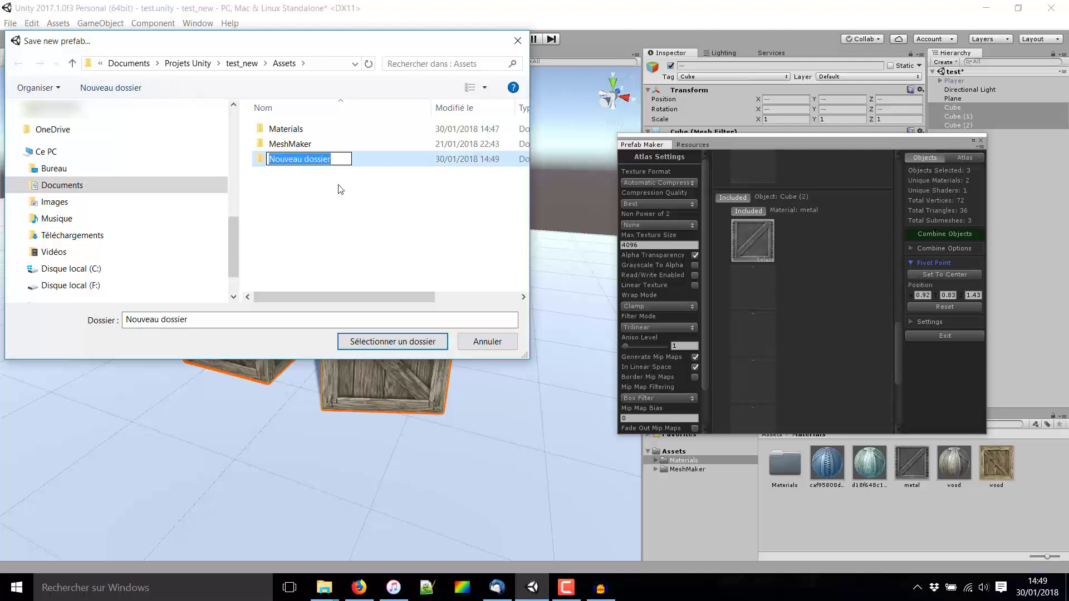
{"action": "type", "text": "Prefab"}
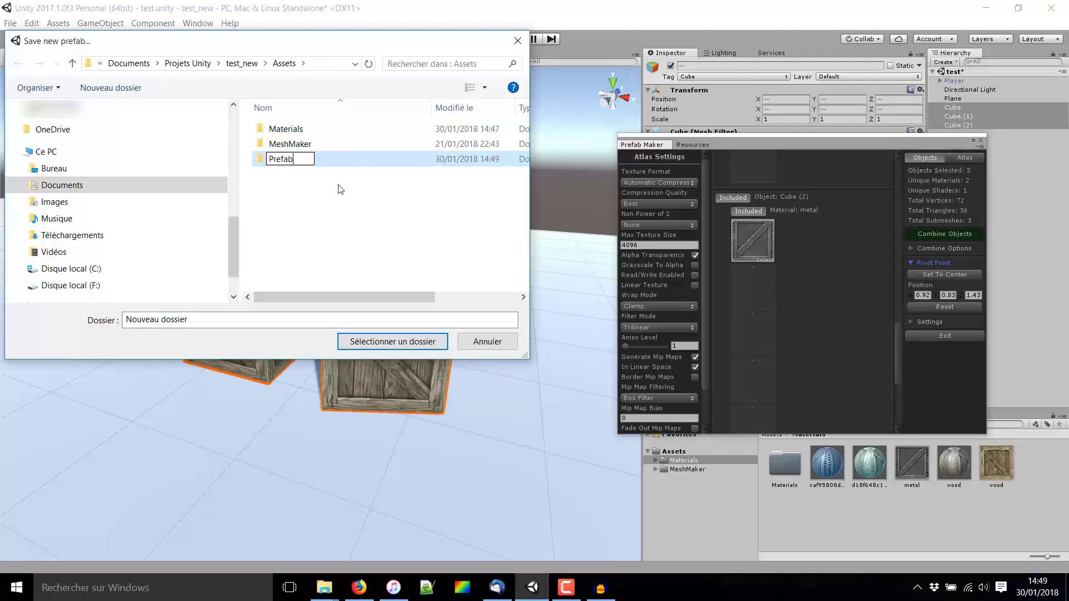
{"action": "type", "text": "_Exemple"}
{"action": "key", "text": "Return"}
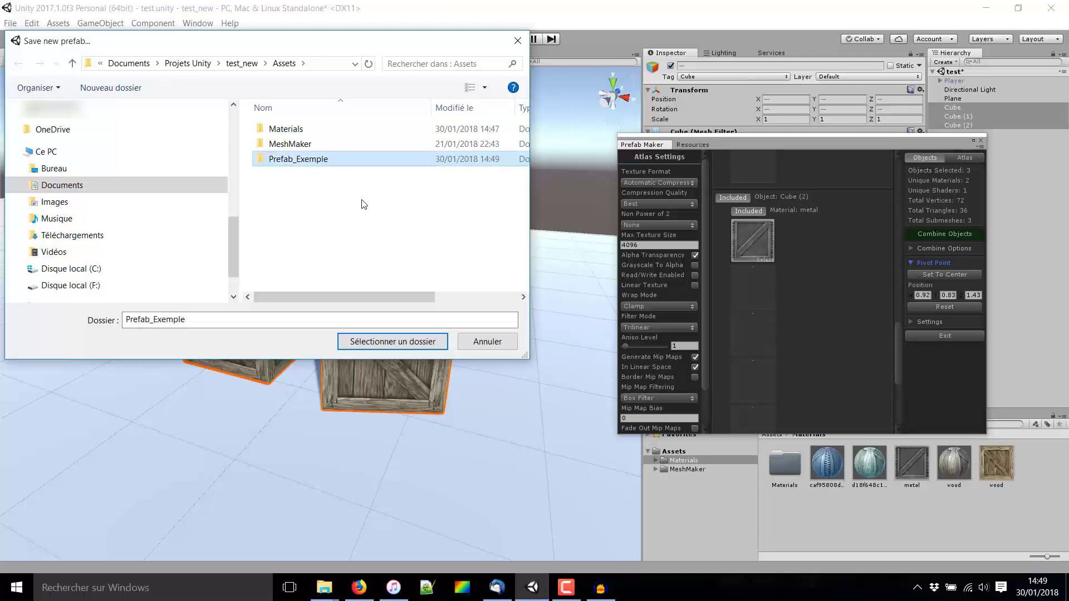
{"action": "left_click", "coordinate": [392, 343]}
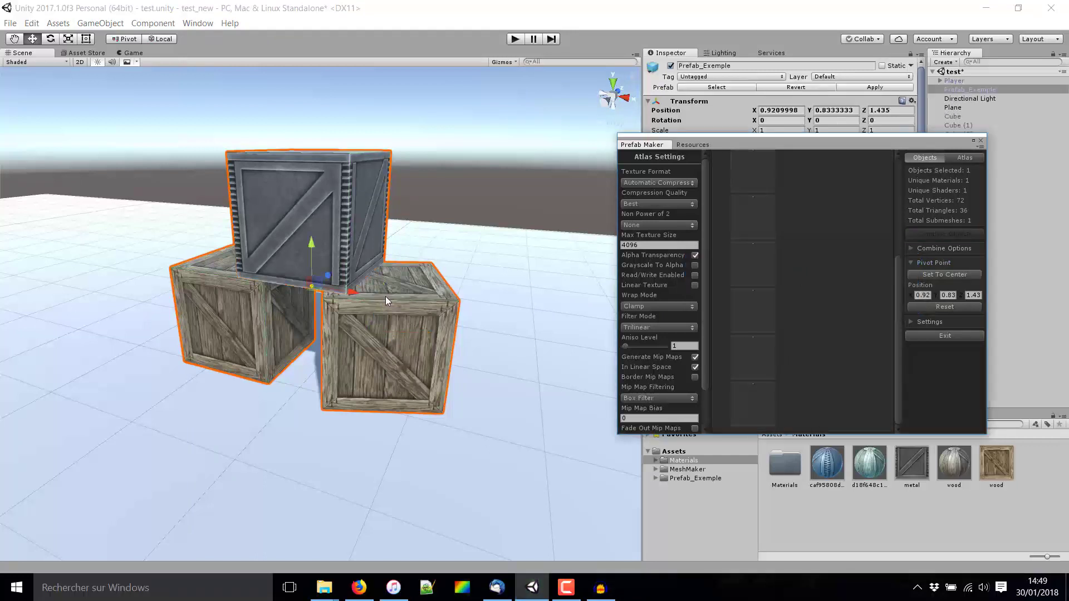
Open Assets/Prefab_Exemple to show its Materials, Meshes and Textures folders and the prefab
{"action": "left_click_drag", "start_coordinate": [752, 149], "coordinate": [809, 79]}
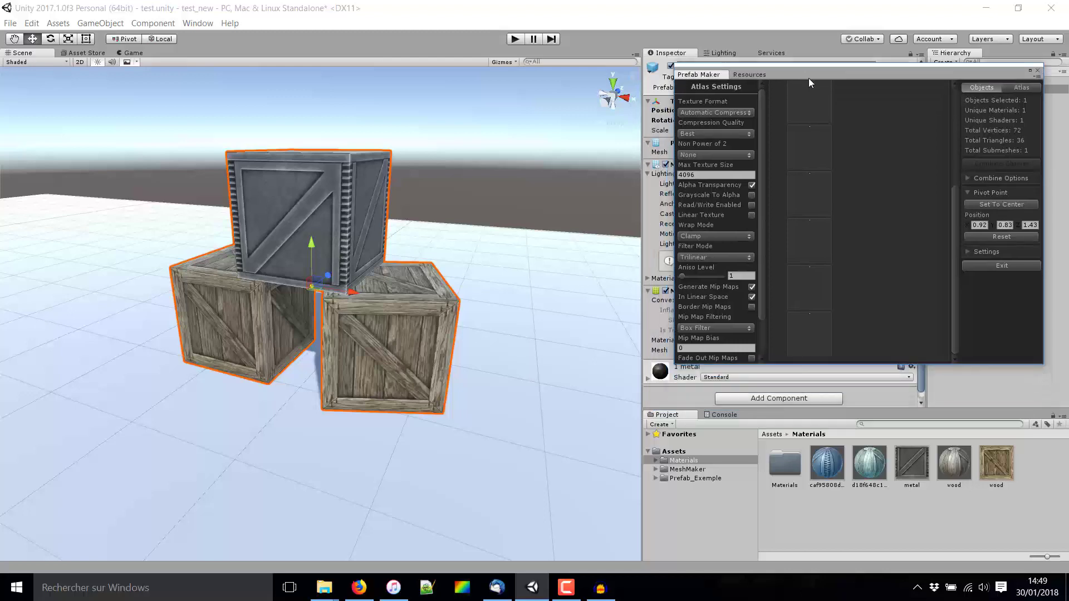
{"action": "scroll", "coordinate": [376, 301], "scroll_direction": "down", "scroll_amount": 5}
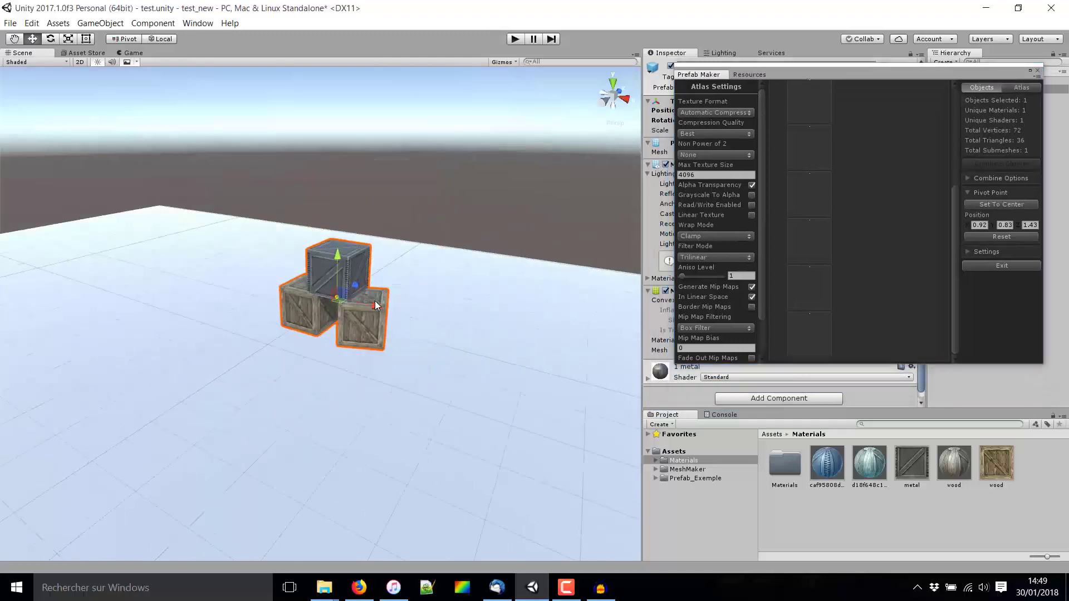
{"action": "left_click_drag", "start_coordinate": [376, 301], "coordinate": [359, 320], "text": "alt"}
{"action": "scroll", "coordinate": [360, 321], "scroll_direction": "up", "scroll_amount": 5}
{"action": "scroll", "coordinate": [359, 320], "scroll_direction": "up", "scroll_amount": 3}
{"action": "scroll", "coordinate": [418, 303], "scroll_direction": "down", "scroll_amount": 5}
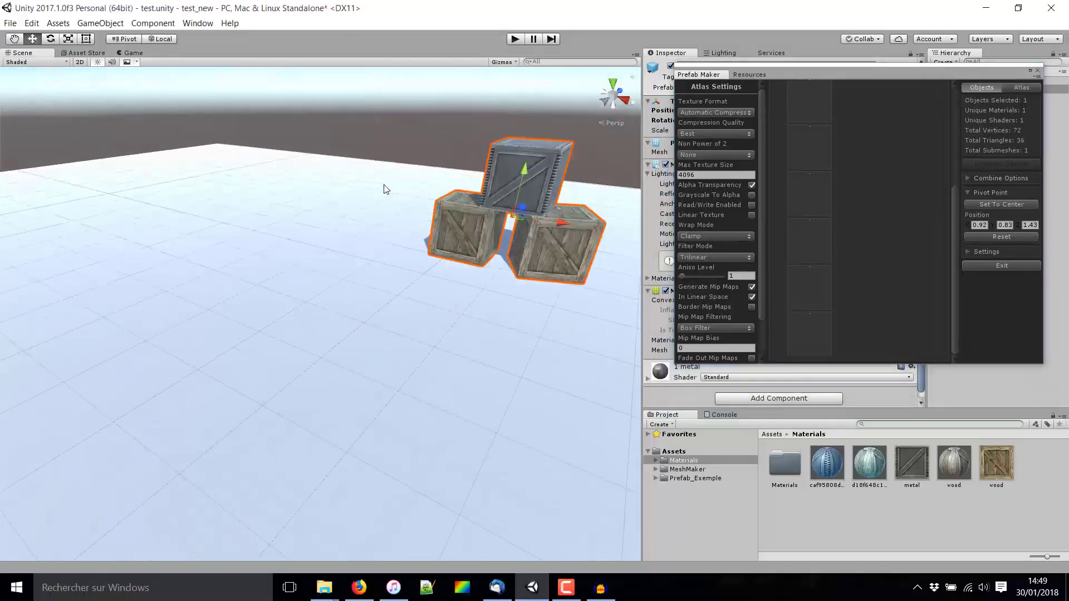
{"action": "left_click", "coordinate": [405, 222]}
{"action": "left_click_drag", "start_coordinate": [405, 223], "coordinate": [376, 250], "text": "alt"}
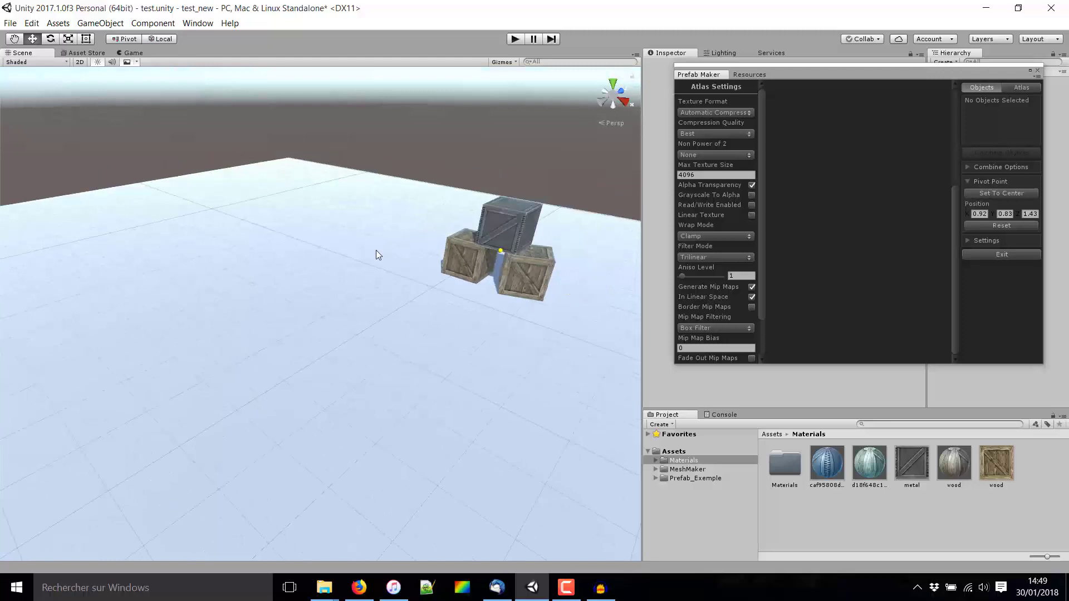
{"action": "left_click", "coordinate": [685, 481]}
Place a Prefab_Exemple copy in the scene at -3.119, 0.79, -3.379 and frame it
{"action": "right_click_drag", "start_coordinate": [482, 341], "coordinate": [447, 329]}
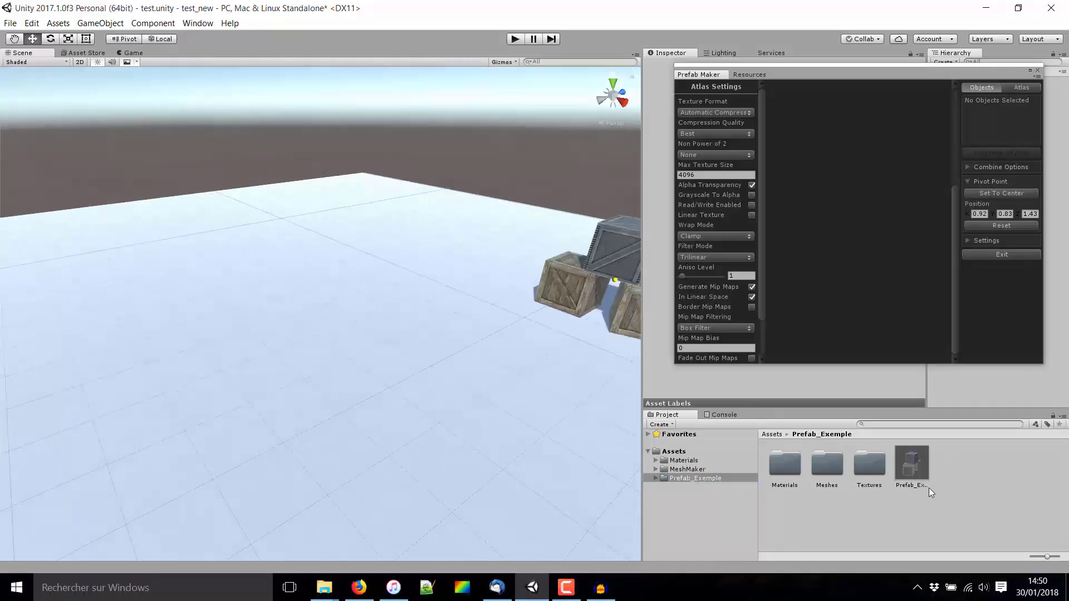
{"action": "left_click_drag", "start_coordinate": [902, 466], "coordinate": [312, 311]}
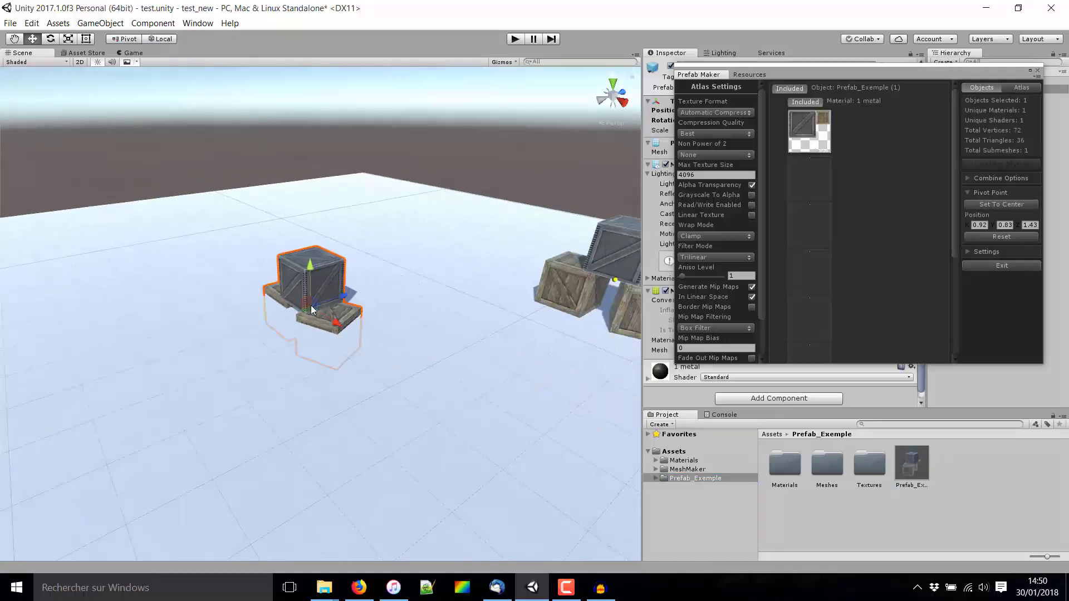
{"action": "mouse_move", "coordinate": [315, 270]}
{"action": "left_mouse_down"}
{"action": "mouse_move", "coordinate": [312, 237]}
{"action": "mouse_move", "coordinate": [390, 267]}
{"action": "left_mouse_up"}
{"action": "left_click_drag", "start_coordinate": [828, 74], "coordinate": [832, 432]}
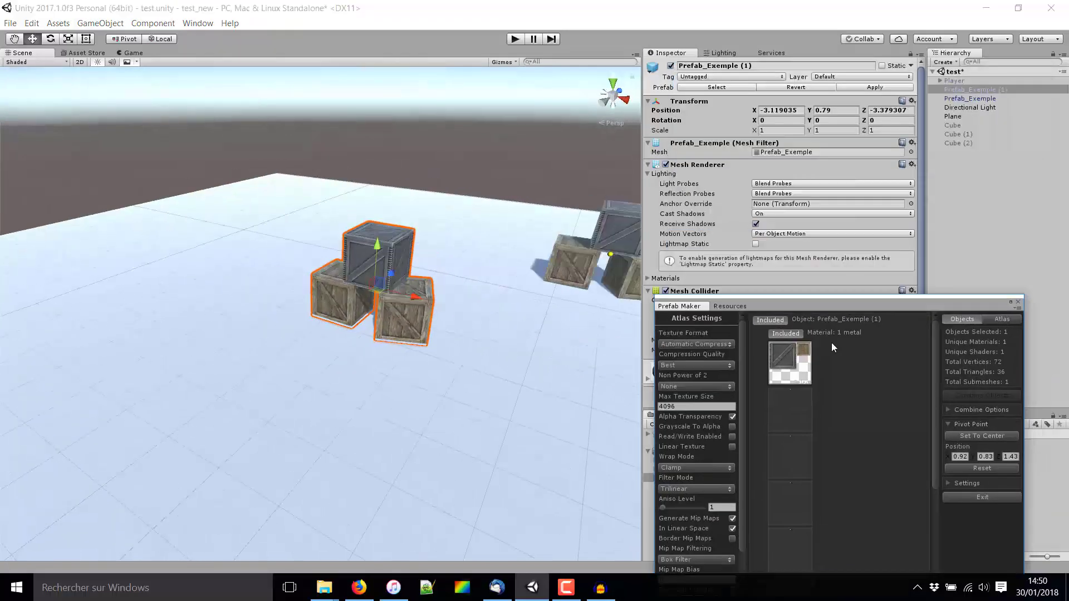
{"action": "double_click", "coordinate": [970, 89]}
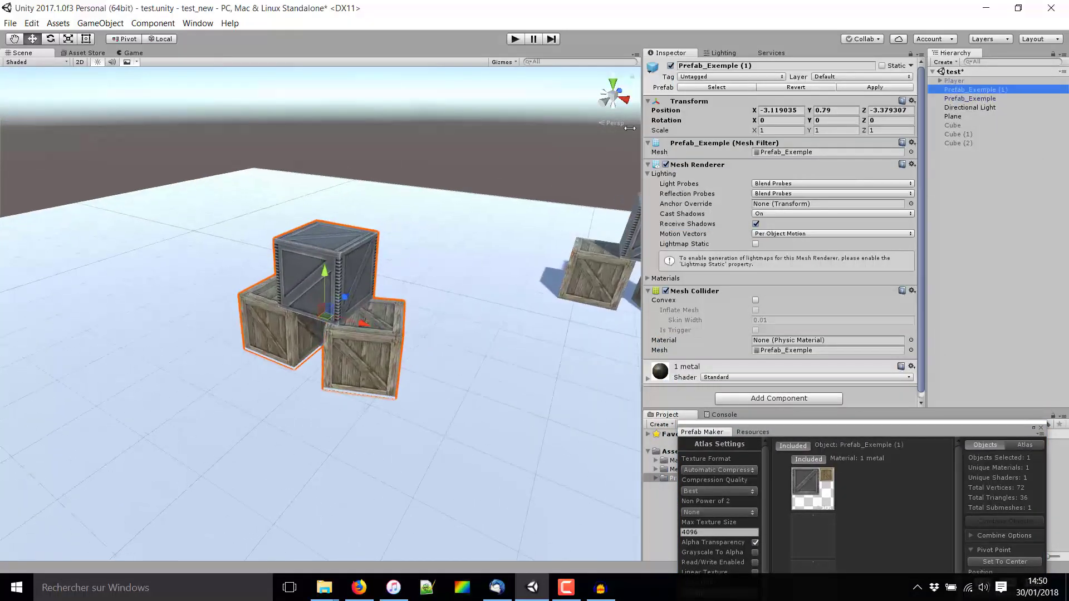
Check the mesh asset in the Mesh Filter of Prefab_Exemple (1)
{"action": "left_click", "coordinate": [970, 98]}
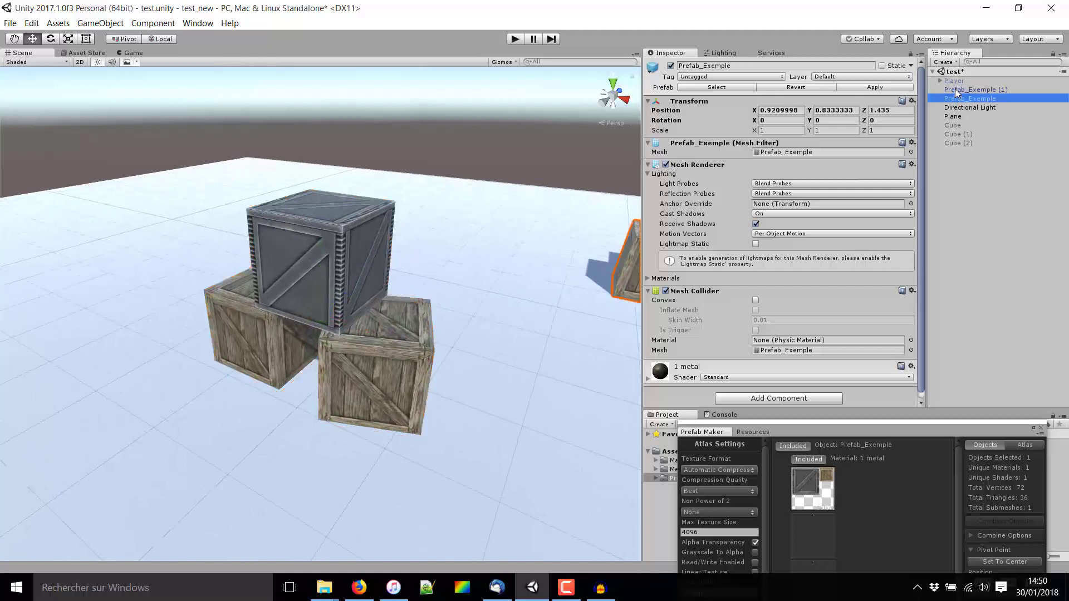
{"action": "left_click", "coordinate": [970, 89]}
{"action": "scroll", "coordinate": [807, 233], "scroll_direction": "down", "scroll_amount": 1}
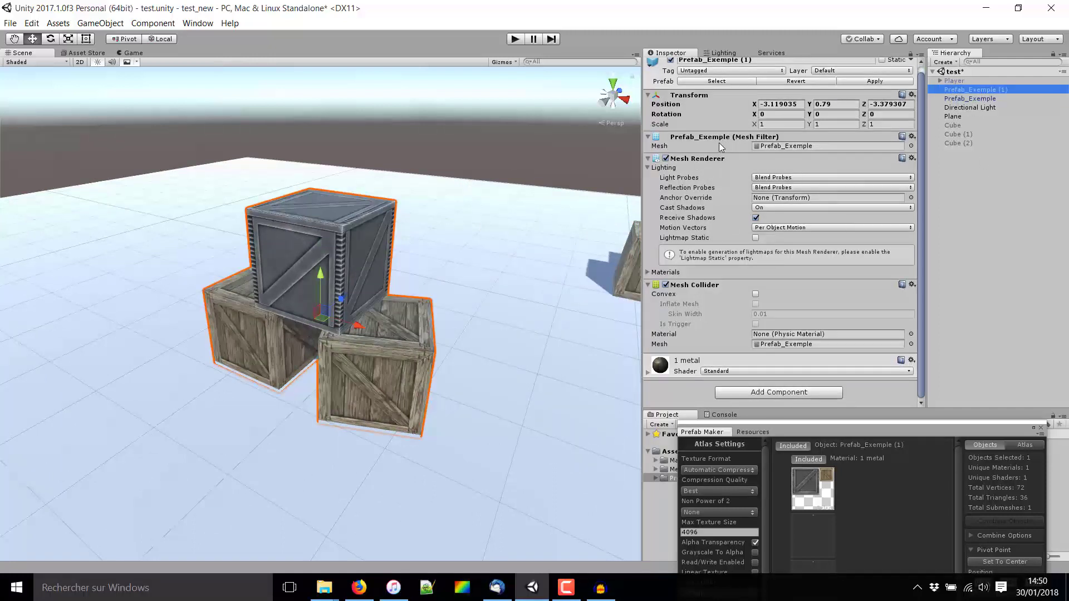
{"action": "left_click", "coordinate": [787, 147]}
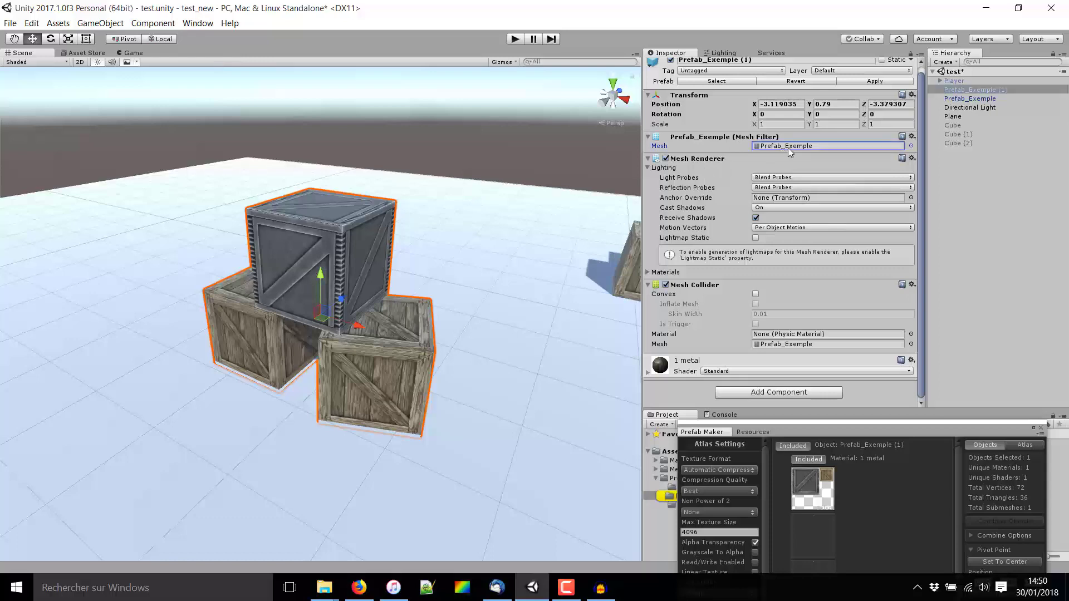
{"action": "left_click", "coordinate": [735, 171]}
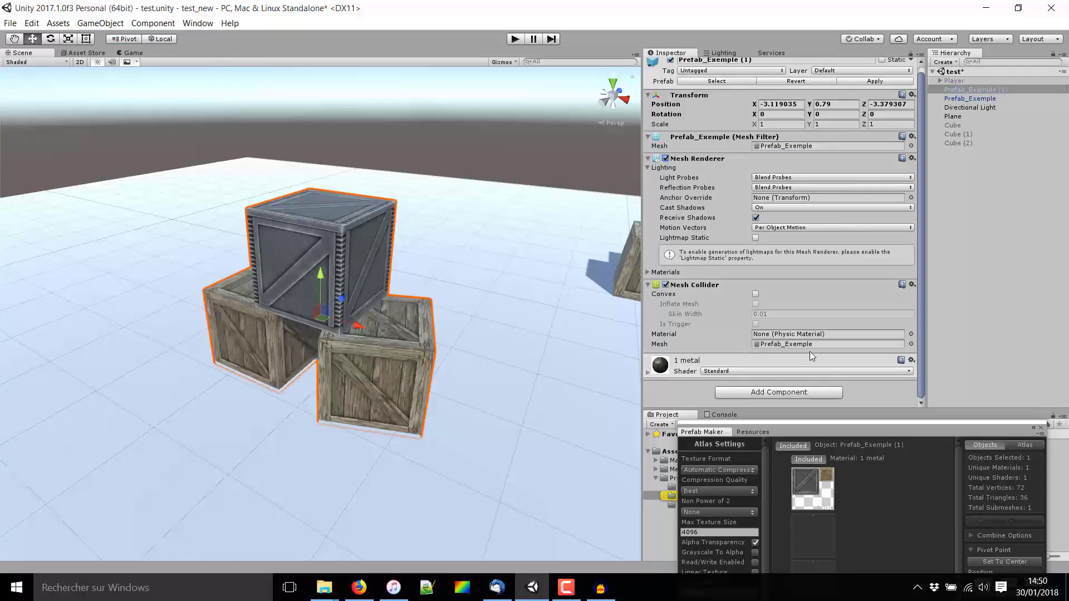
{"action": "scroll", "coordinate": [336, 298], "scroll_direction": "up", "scroll_amount": 1}
{"action": "scroll", "coordinate": [337, 297], "scroll_direction": "up", "scroll_amount": 3}
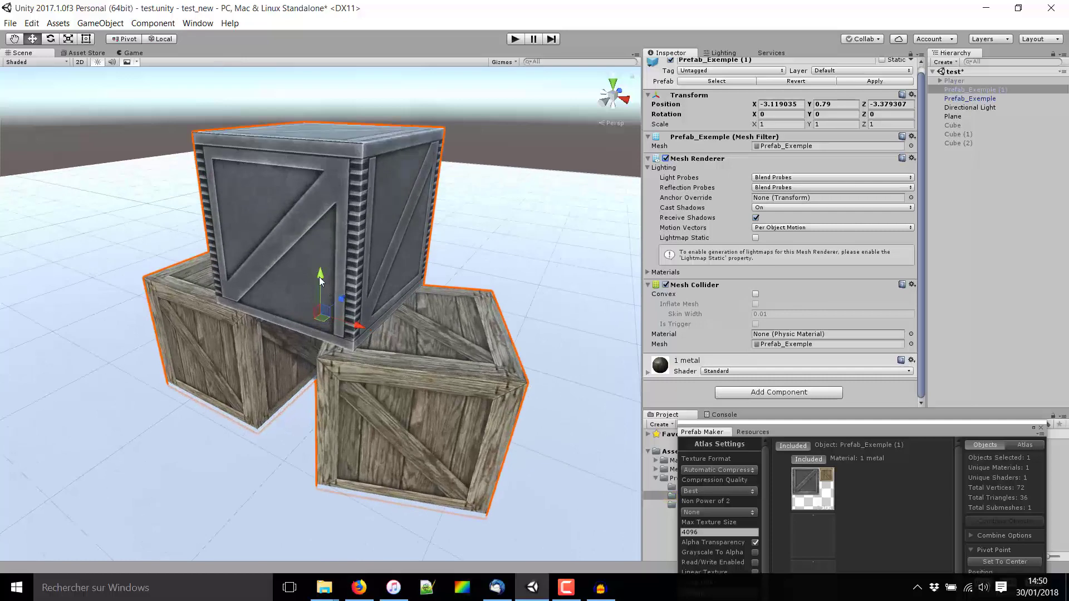
{"action": "scroll", "coordinate": [319, 277], "scroll_direction": "down", "scroll_amount": 2}
{"action": "scroll", "coordinate": [326, 300], "scroll_direction": "down", "scroll_amount": 2}
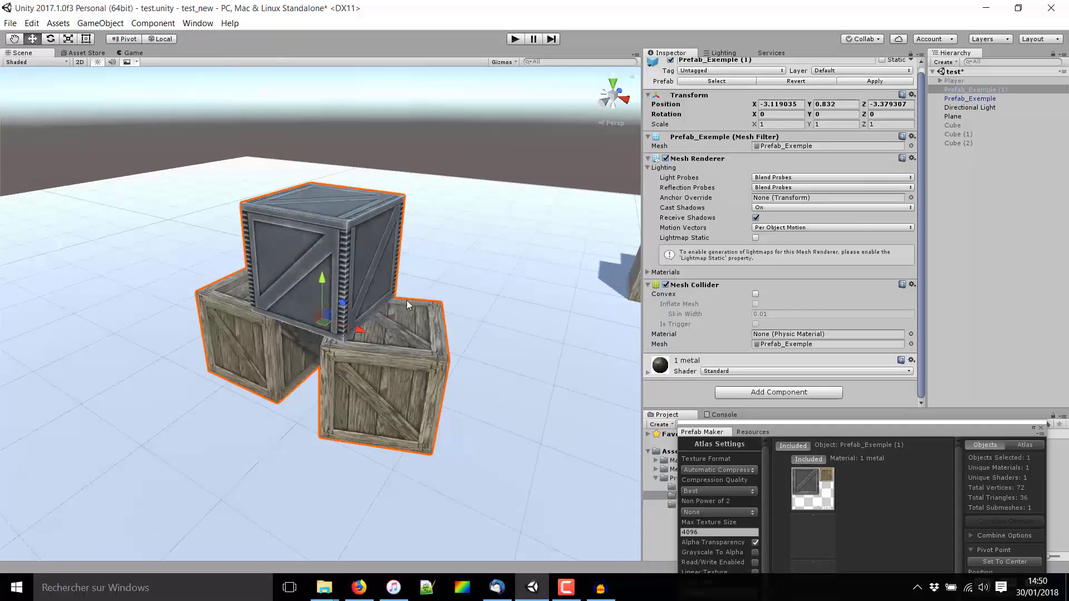
Move the Prefab_Exemple (1) stack across the ground to X -5.37, Y 0.832, Z 0.44 and frame it
{"action": "left_click_drag", "start_coordinate": [406, 299], "coordinate": [385, 353], "text": "alt"}
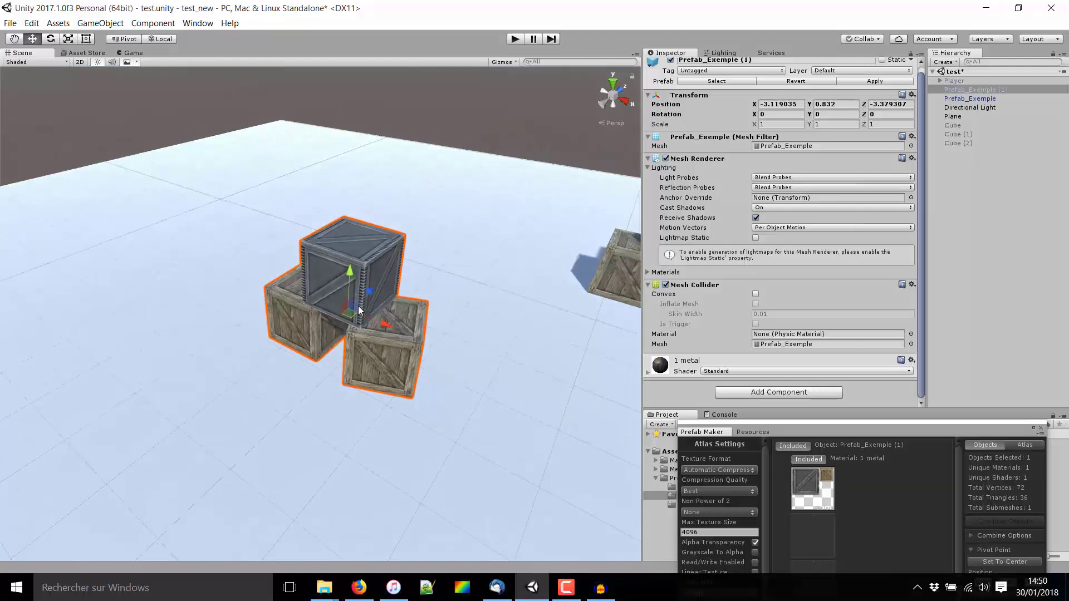
{"action": "left_click_drag", "start_coordinate": [359, 311], "coordinate": [403, 213]}
{"action": "middle_click_drag", "start_coordinate": [403, 213], "coordinate": [415, 296]}
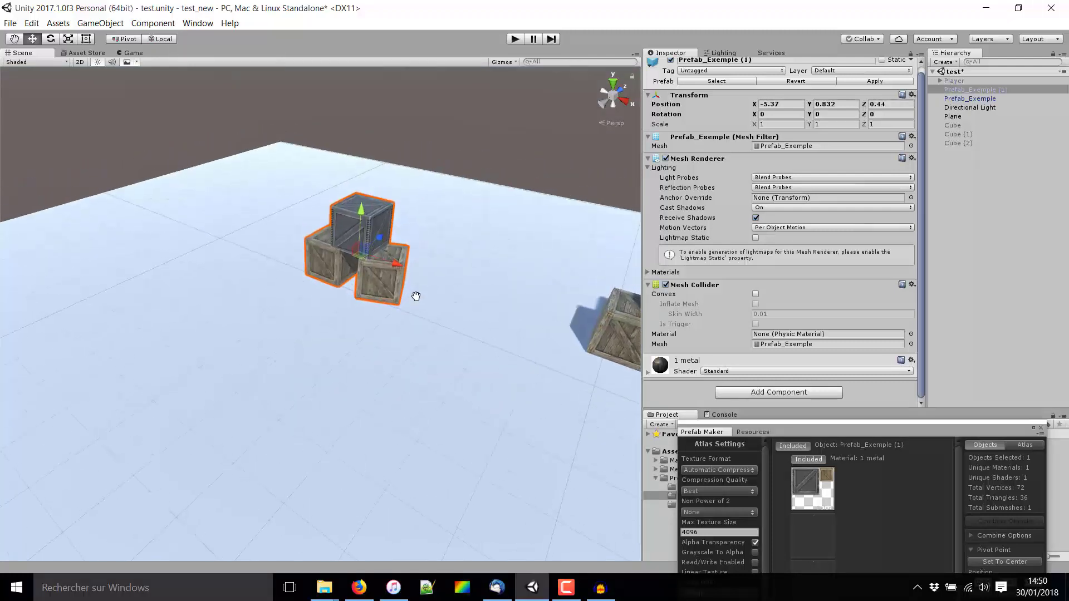
{"action": "key", "text": "f"}
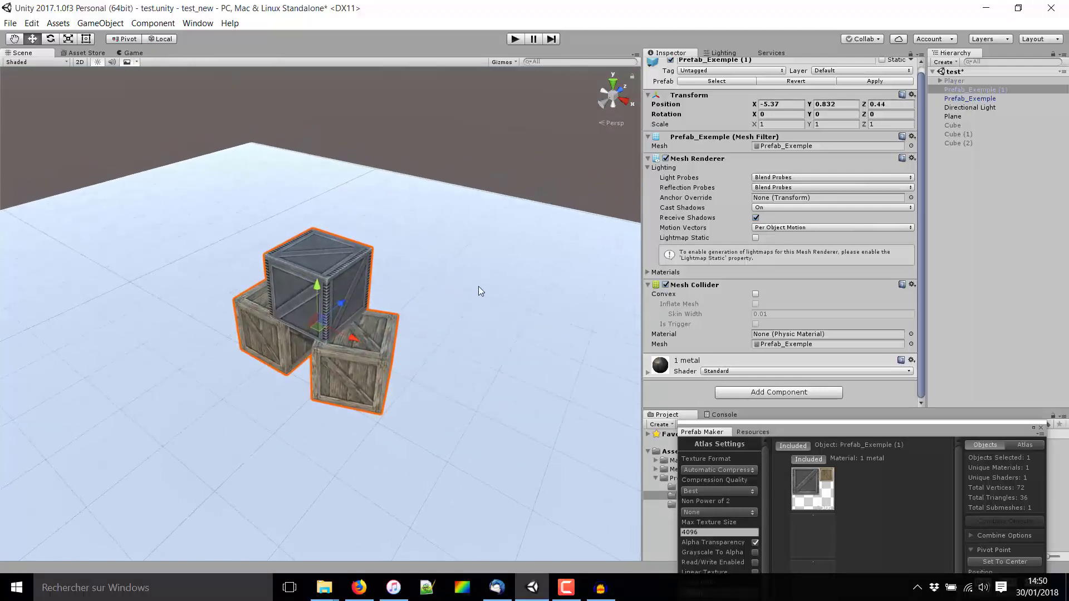
{"action": "mouse_move", "coordinate": [479, 290]}
{"action": "left_mouse_down", "text": "alt"}
{"action": "mouse_move", "coordinate": [304, 265]}
{"action": "mouse_move", "coordinate": [460, 258]}
{"action": "left_mouse_up", "text": "alt"}
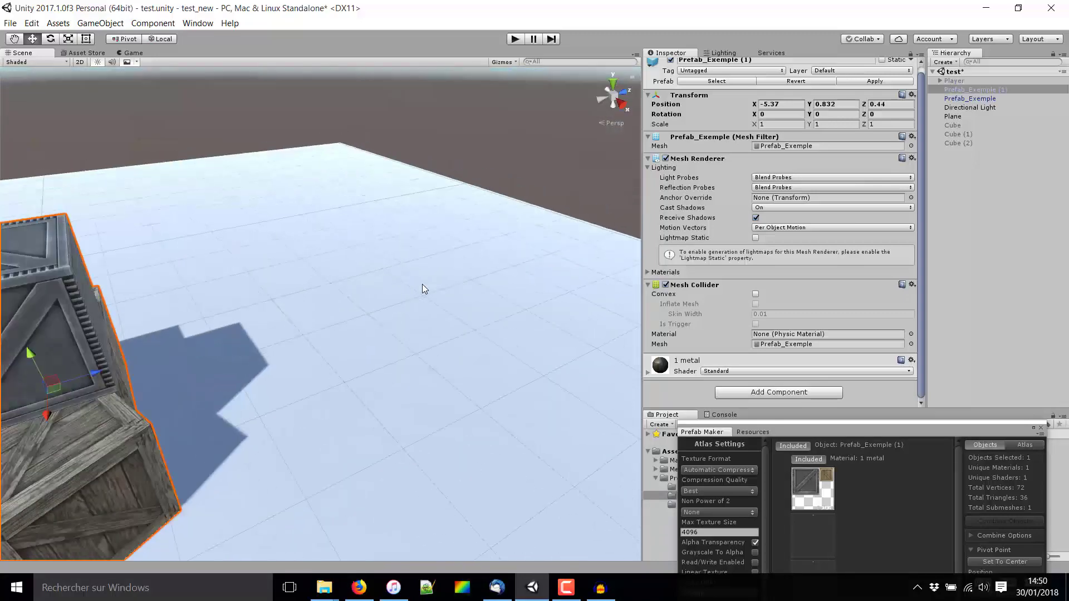
Select Cube, Cube (1) and Cube (2) in the Hierarchy
{"action": "scroll", "coordinate": [459, 258], "scroll_direction": "down", "scroll_amount": 2}
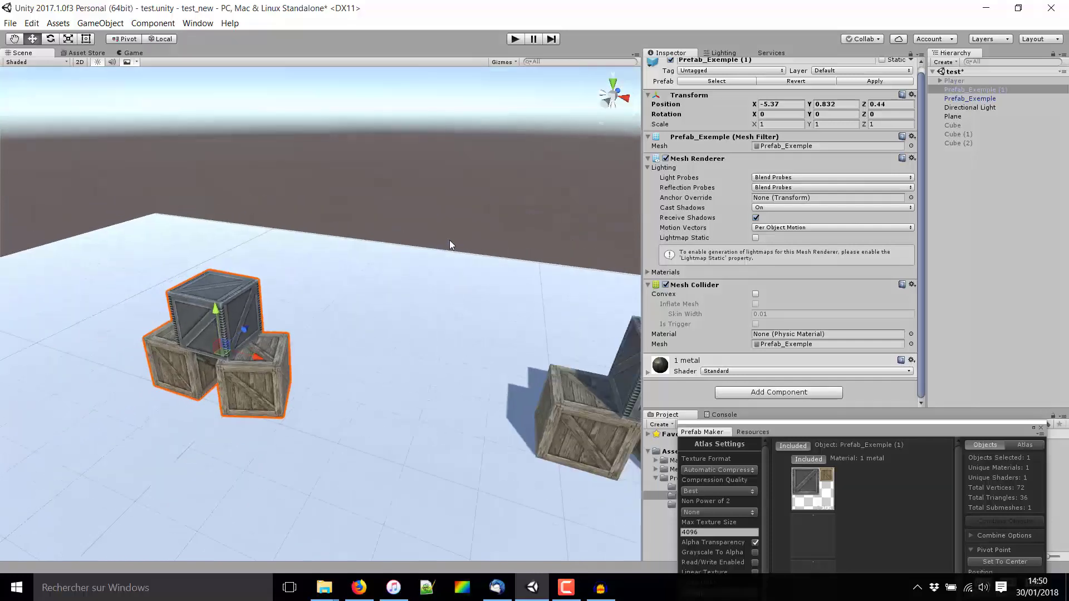
{"action": "scroll", "coordinate": [449, 240], "scroll_direction": "down", "scroll_amount": 3}
{"action": "scroll", "coordinate": [534, 311], "scroll_direction": "down", "scroll_amount": 2}
{"action": "left_click", "coordinate": [953, 125]}
{"action": "left_click", "coordinate": [960, 143], "text": "shift"}
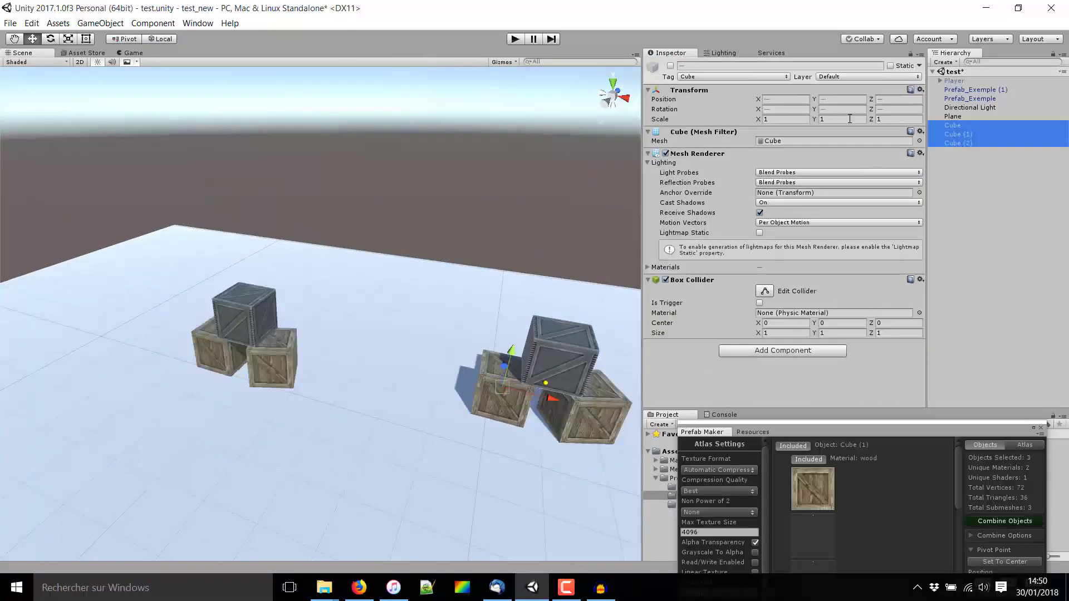
Pull the three cubes away from the stack, select Cube (2), Cube and Cube (1), and delete them
{"action": "scroll", "coordinate": [469, 203], "scroll_direction": "down", "scroll_amount": 1}
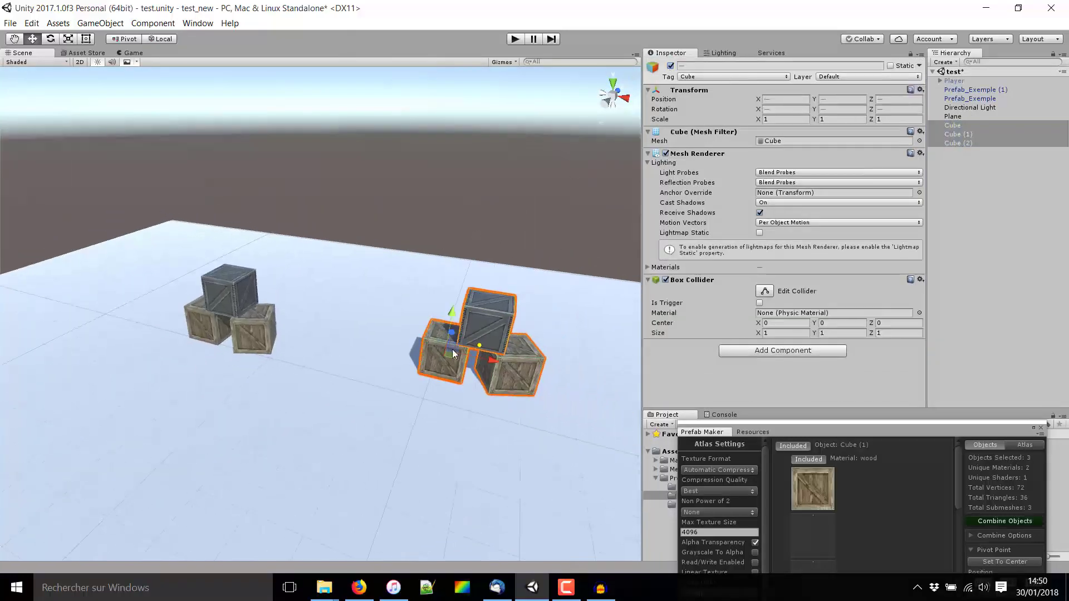
{"action": "left_click_drag", "start_coordinate": [454, 356], "coordinate": [356, 343]}
{"action": "left_click", "coordinate": [348, 382]}
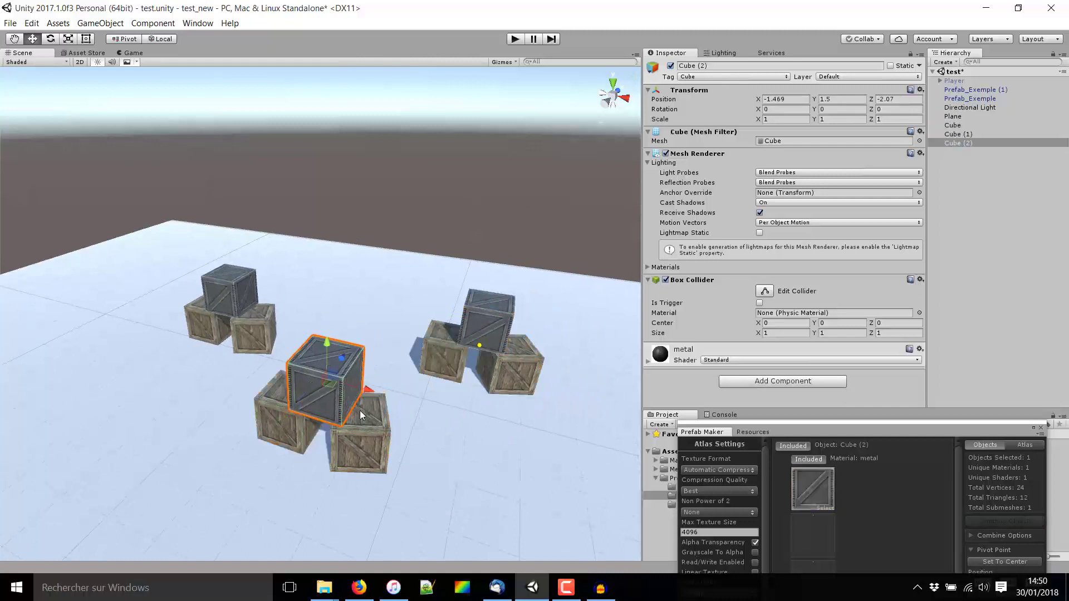
{"action": "left_click", "coordinate": [360, 410]}
{"action": "left_click", "coordinate": [349, 419]}
{"action": "left_click", "coordinate": [279, 416], "text": "shift"}
{"action": "left_click", "coordinate": [369, 388], "text": "shift"}
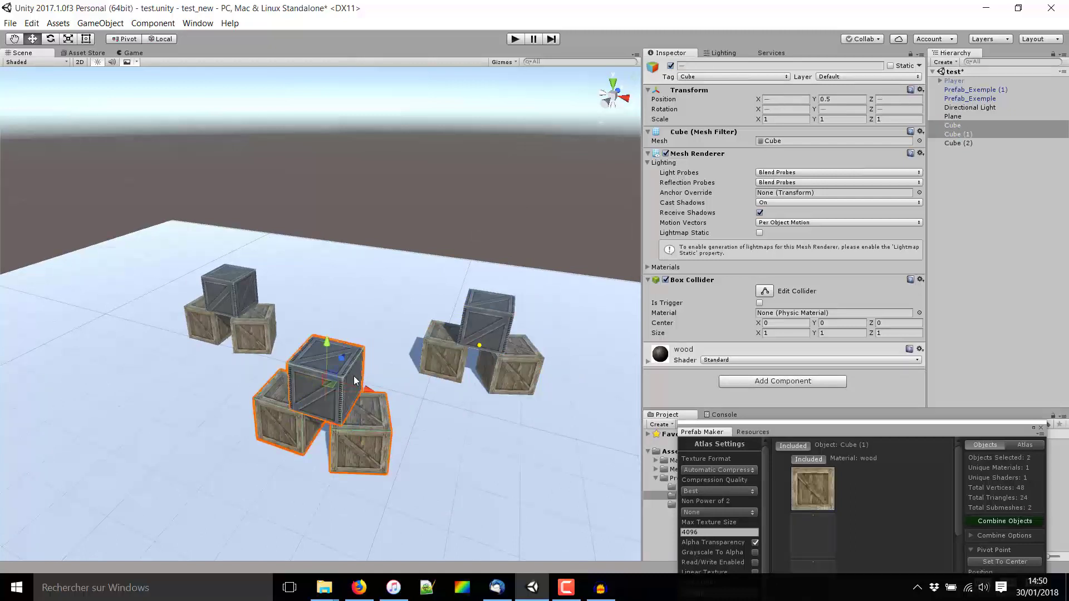
{"action": "key", "text": "Delete"}
{"action": "scroll", "coordinate": [373, 375], "scroll_direction": "up", "scroll_amount": 2}
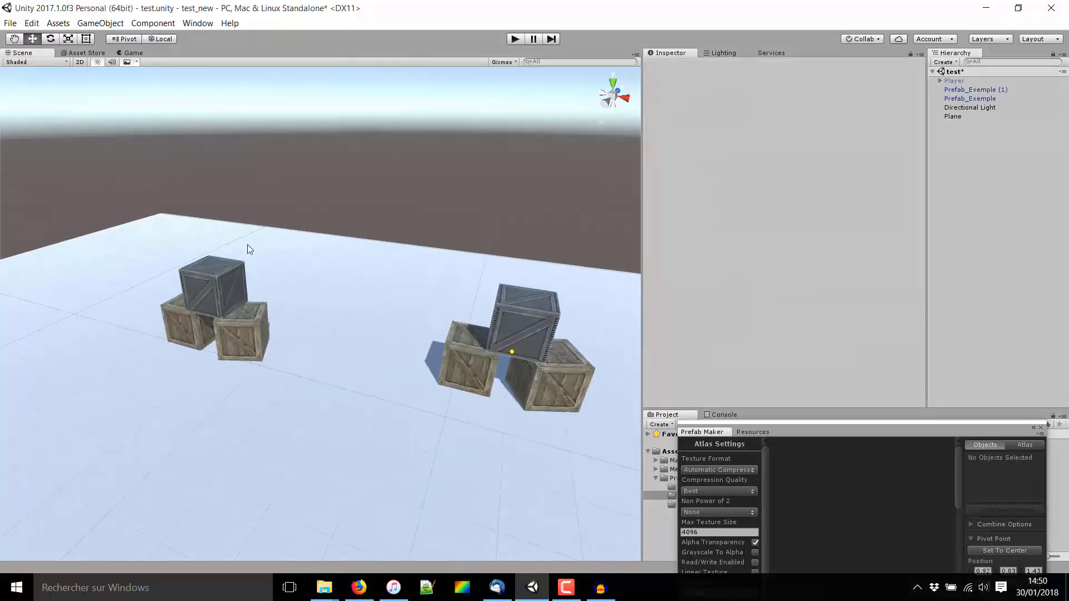
Select Prefab_Exemple (1), frame it, and move it back to X -6.209, Z 3.074
{"action": "left_click", "coordinate": [226, 300]}
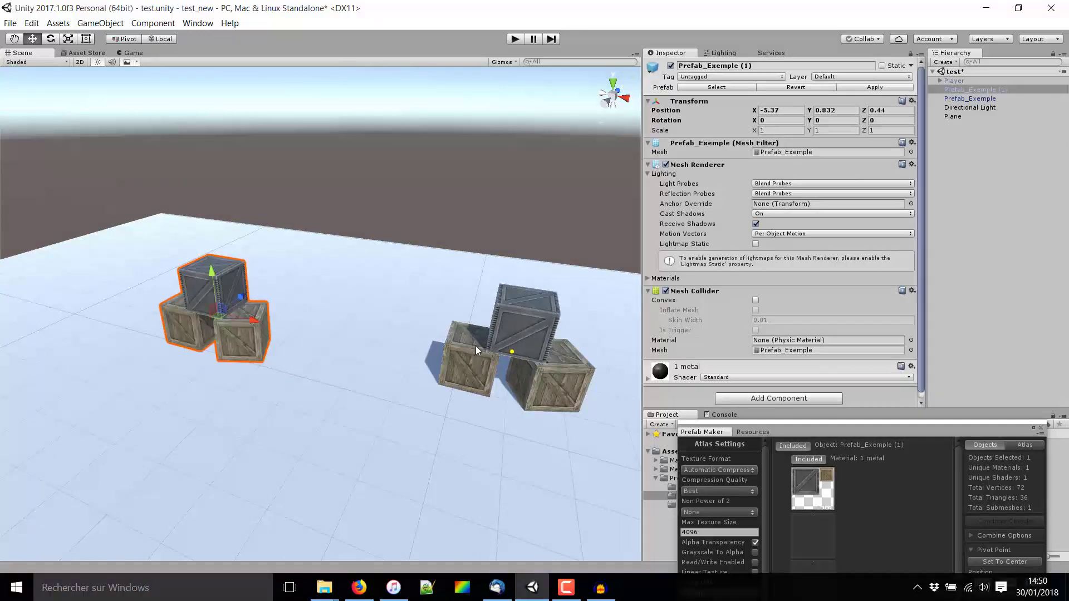
{"action": "key", "text": "f"}
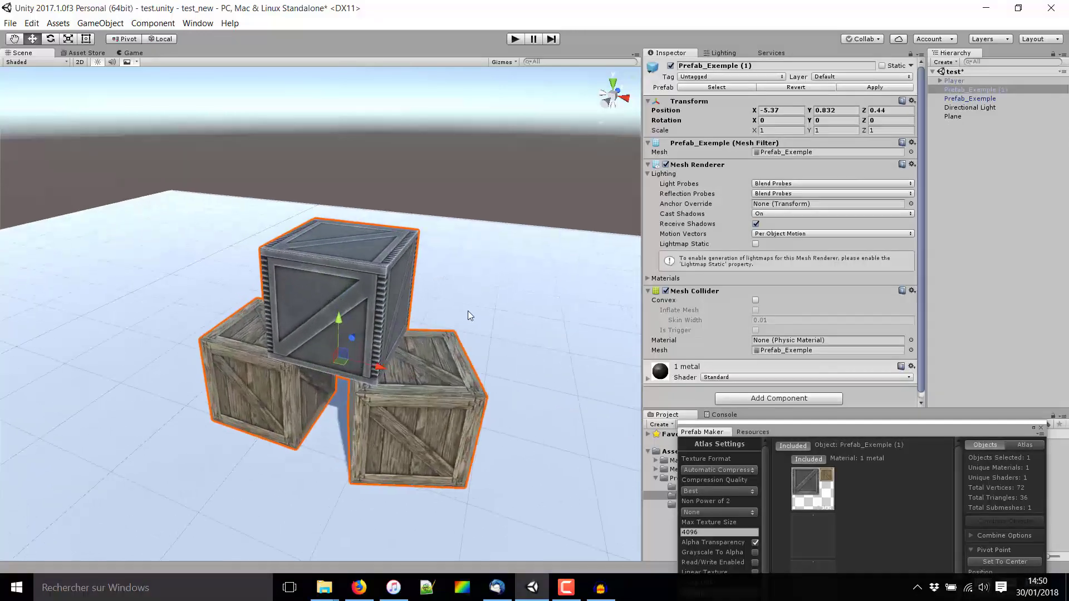
{"action": "left_click_drag", "start_coordinate": [343, 370], "coordinate": [363, 266]}
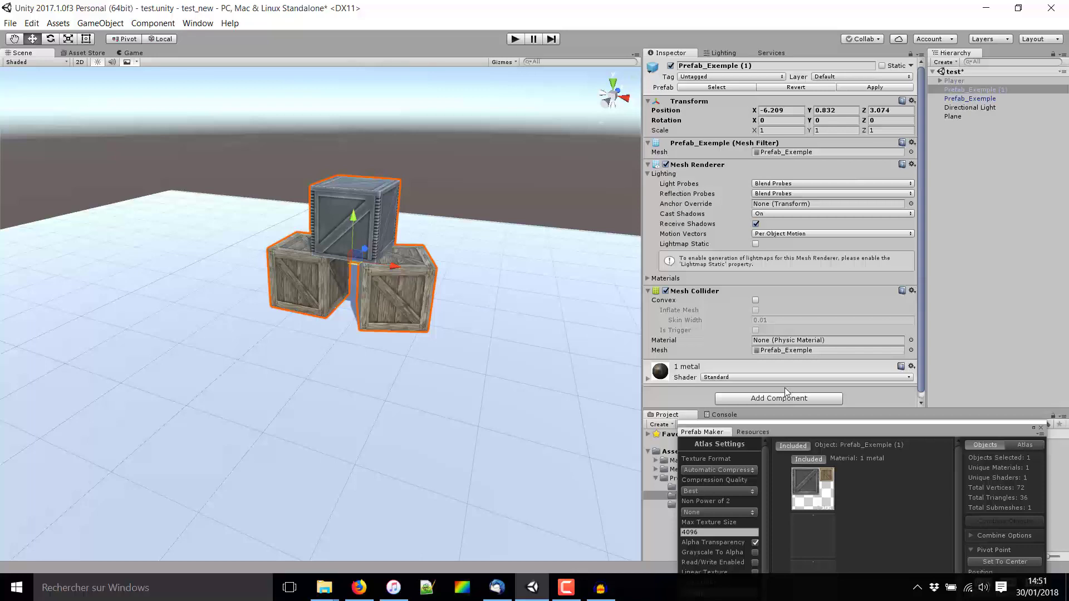
Enlarge the Prefab Maker window and re-frame the Scene view on the crates
{"action": "left_click_drag", "start_coordinate": [850, 429], "coordinate": [845, 227]}
{"action": "scroll", "coordinate": [374, 215], "scroll_direction": "up", "scroll_amount": 5}
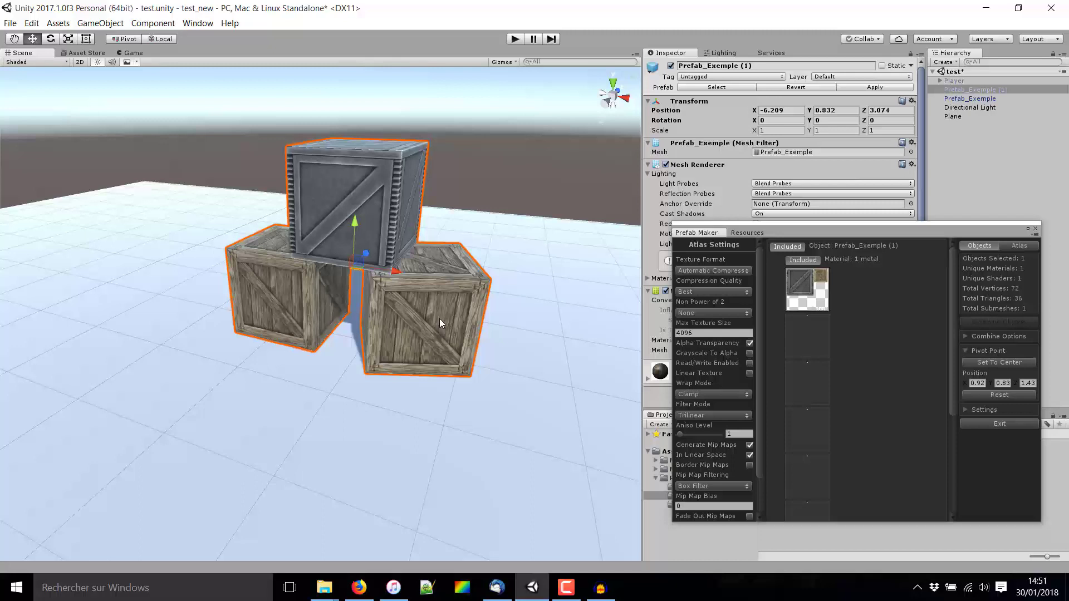
{"action": "left_click_drag", "start_coordinate": [441, 319], "coordinate": [452, 319], "text": "alt"}
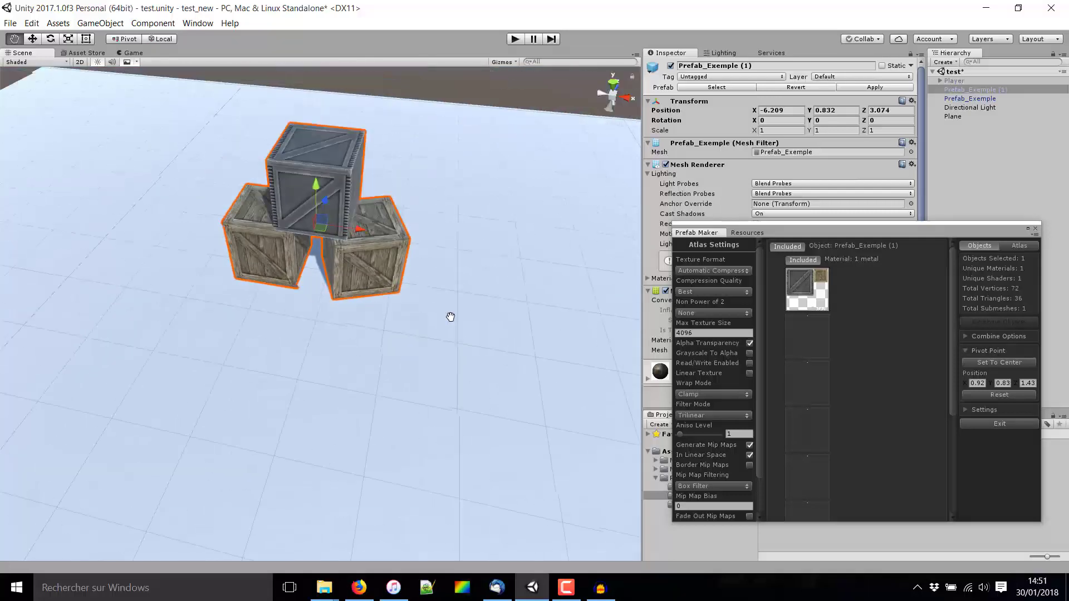
{"action": "scroll", "coordinate": [452, 319], "scroll_direction": "down", "scroll_amount": 6}
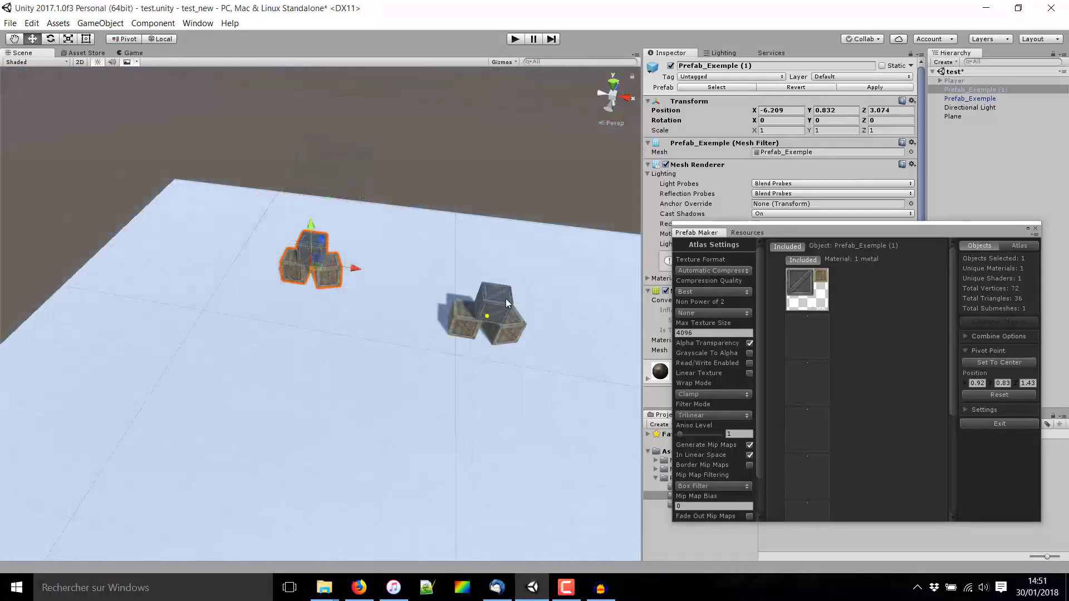
{"action": "mouse_move", "coordinate": [484, 306]}
{"action": "left_mouse_down", "text": "alt"}
{"action": "mouse_move", "coordinate": [502, 304]}
{"action": "mouse_move", "coordinate": [501, 263]}
{"action": "left_mouse_up", "text": "alt"}
{"action": "key", "text": "f"}
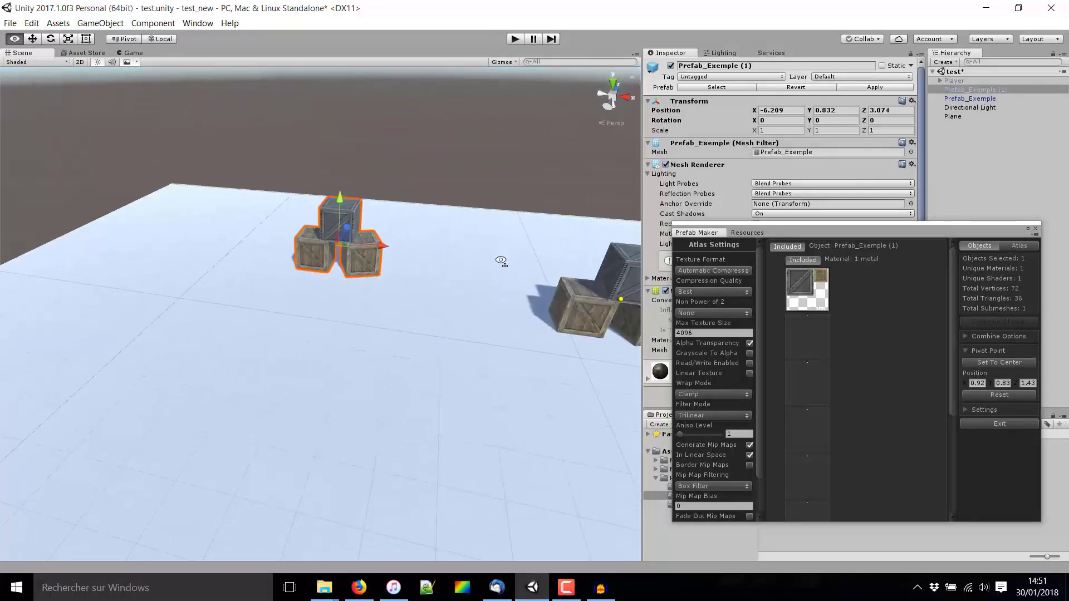
{"action": "scroll", "coordinate": [505, 262], "scroll_direction": "up", "scroll_amount": 3}
Create a Cylinder from GameObject > 3D Object, move it to Z -3.396, and raise it to Y 2.322
{"action": "left_click", "coordinate": [100, 23]}
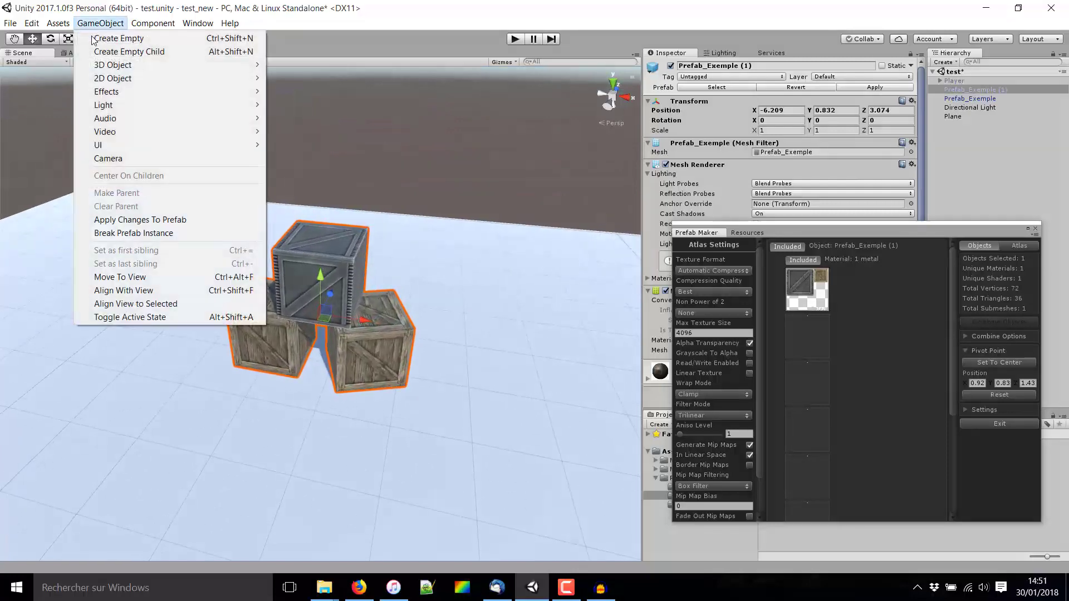
{"action": "mouse_move", "coordinate": [189, 64]}
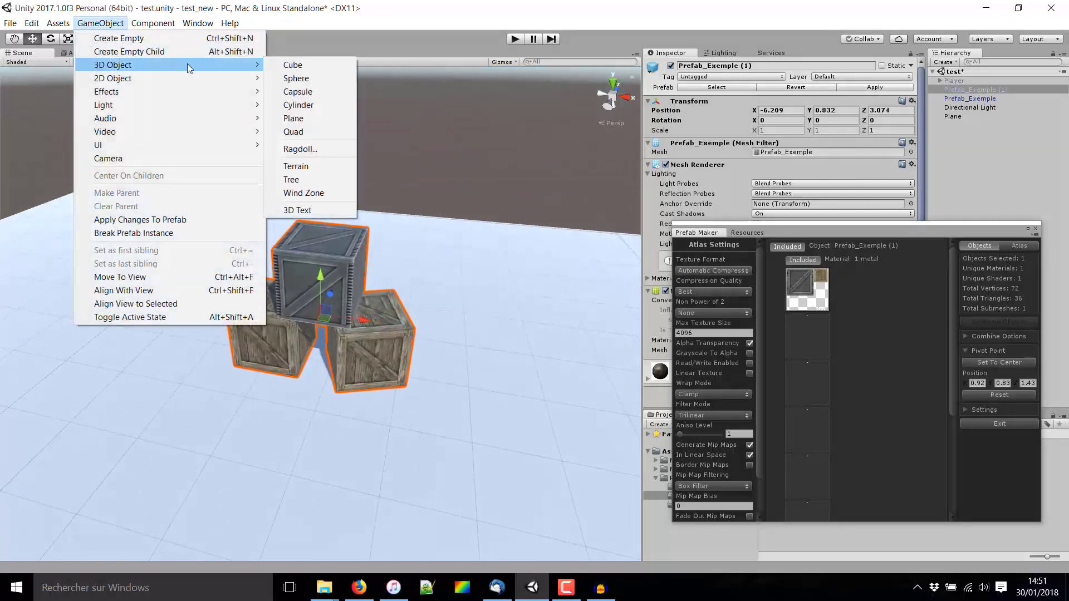
{"action": "left_click", "coordinate": [301, 105]}
{"action": "scroll", "coordinate": [328, 238], "scroll_direction": "down", "scroll_amount": 5}
{"action": "left_click_drag", "start_coordinate": [415, 311], "coordinate": [335, 369]}
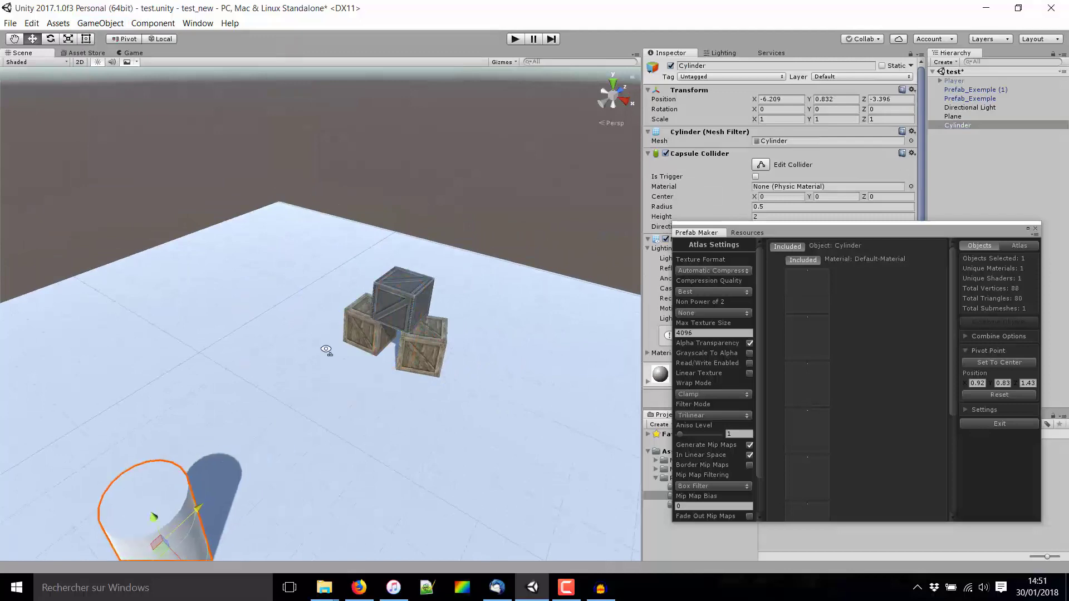
{"action": "key", "text": "f"}
{"action": "left_click_drag", "start_coordinate": [316, 261], "coordinate": [319, 108]}
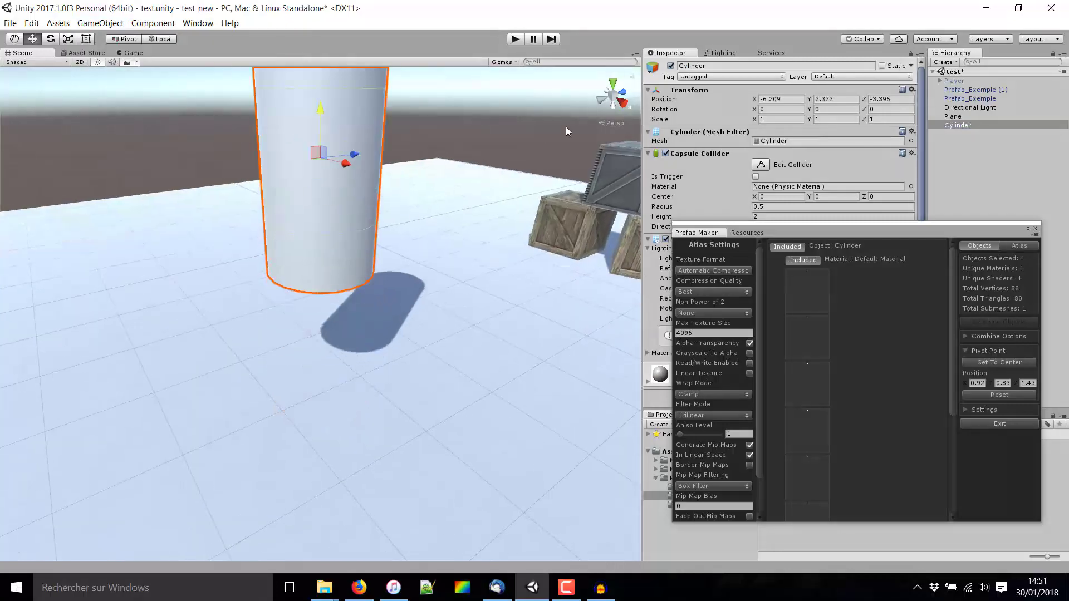
Orbit and zoom the Scene view around the new cylinder, then return to the Move tool
{"action": "left_click", "coordinate": [622, 90]}
{"action": "left_click_drag", "start_coordinate": [589, 108], "coordinate": [407, 300], "text": "alt"}
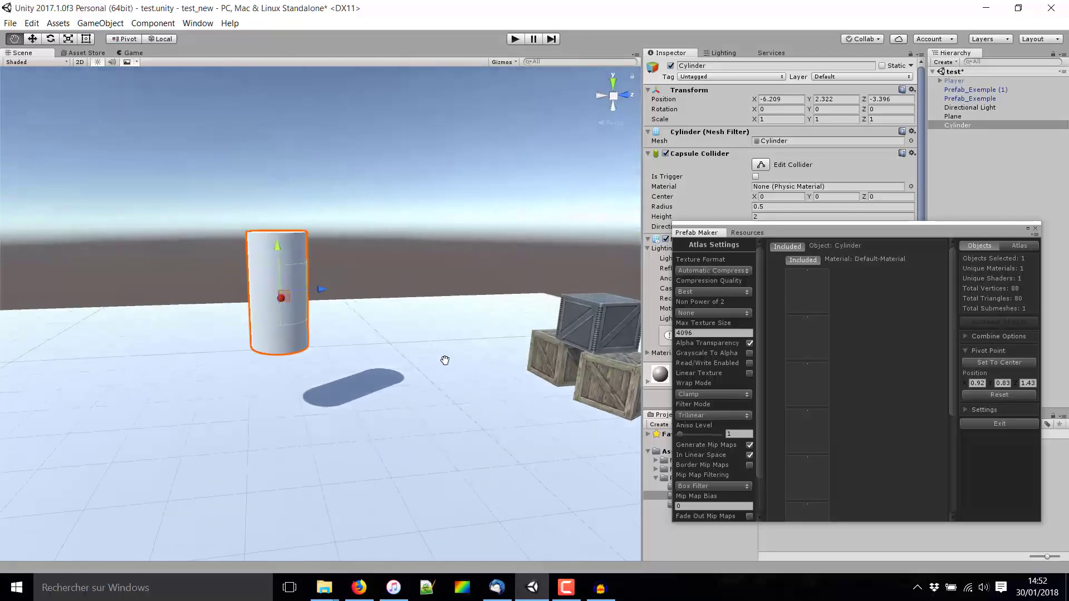
{"action": "mouse_move", "coordinate": [407, 300]}
{"action": "left_mouse_down", "text": "alt"}
{"action": "mouse_move", "coordinate": [489, 295]}
{"action": "mouse_move", "coordinate": [424, 290]}
{"action": "left_mouse_up", "text": "alt"}
{"action": "scroll", "coordinate": [435, 284], "scroll_direction": "up", "scroll_amount": 2}
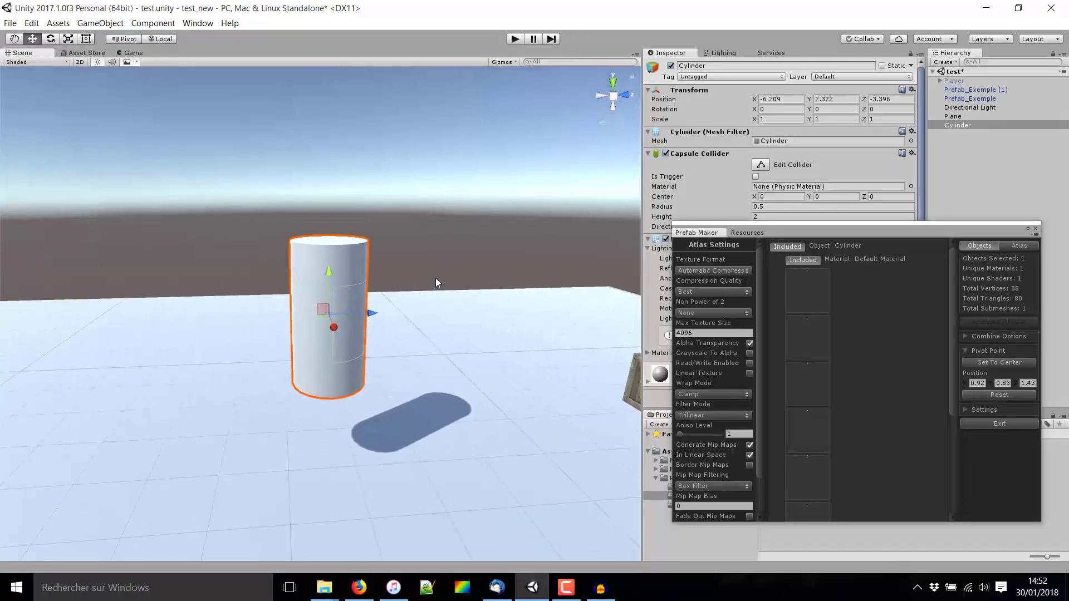
{"action": "scroll", "coordinate": [445, 284], "scroll_direction": "up", "scroll_amount": 2}
{"action": "scroll", "coordinate": [458, 287], "scroll_direction": "up", "scroll_amount": 2}
{"action": "scroll", "coordinate": [458, 295], "scroll_direction": "up", "scroll_amount": 2}
{"action": "left_click_drag", "start_coordinate": [457, 299], "coordinate": [440, 329]}
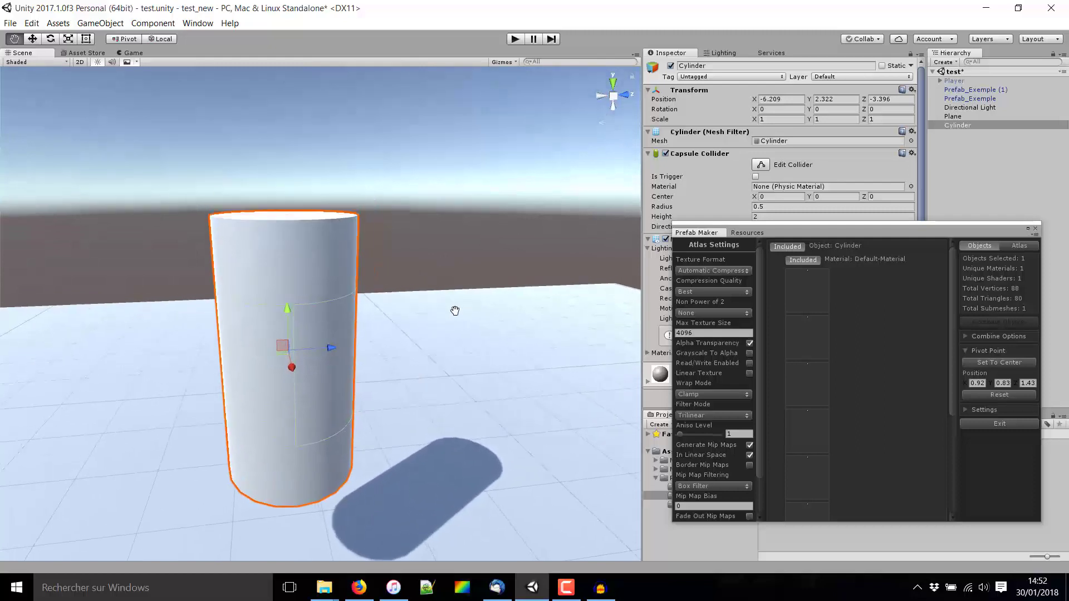
{"action": "key", "text": "w"}
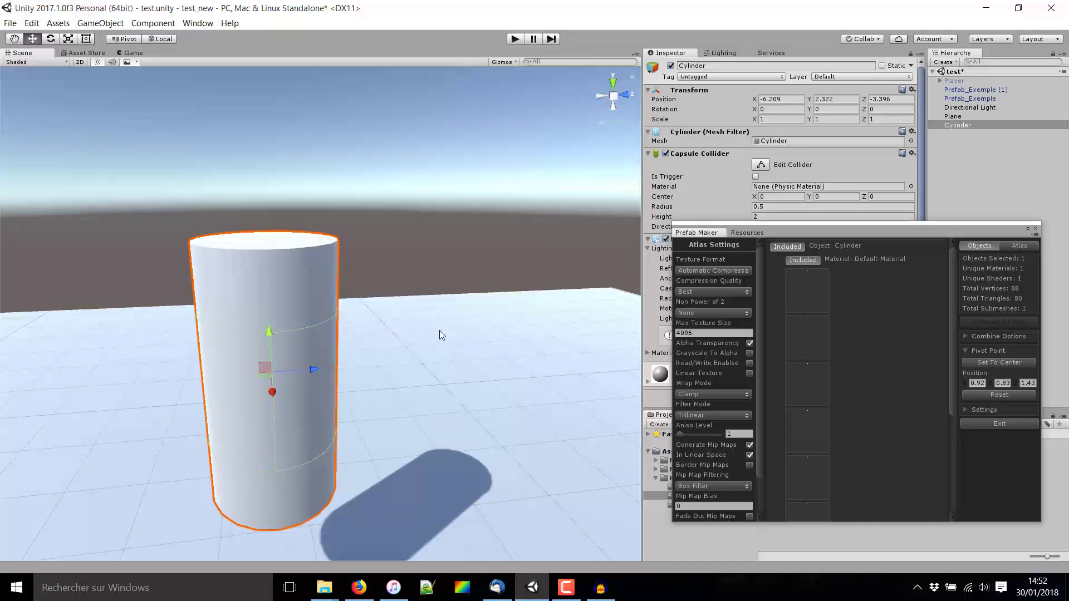
{"action": "scroll", "coordinate": [439, 330], "scroll_direction": "down", "scroll_amount": 2}
{"action": "scroll", "coordinate": [456, 289], "scroll_direction": "down", "scroll_amount": 2}
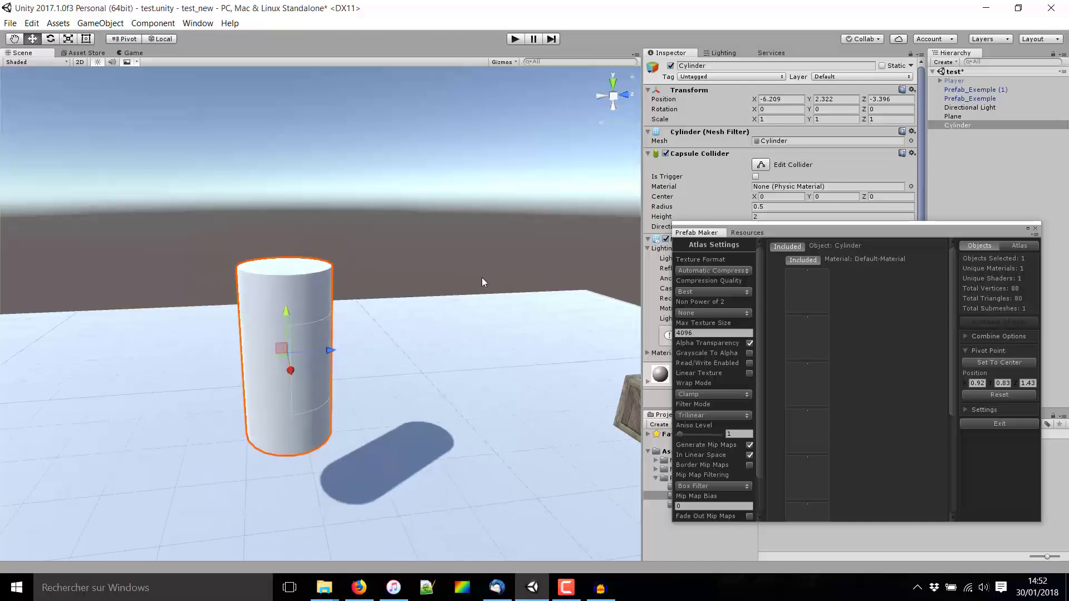
Set the cylinder's X, Y and Z scale to 0.2
{"action": "left_click", "coordinate": [776, 119]}
{"action": "type", "text": "0.2"}
{"action": "scroll", "coordinate": [452, 259], "scroll_direction": "up", "scroll_amount": 3}
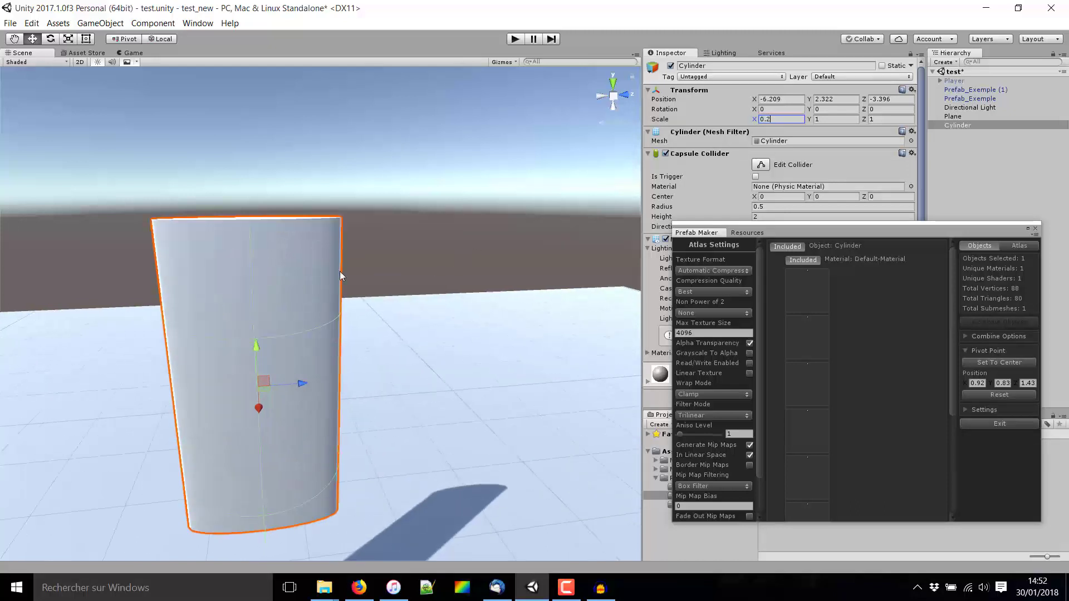
{"action": "left_click", "coordinate": [840, 118]}
{"action": "type", "text": "0.2"}
{"action": "left_click", "coordinate": [873, 118]}
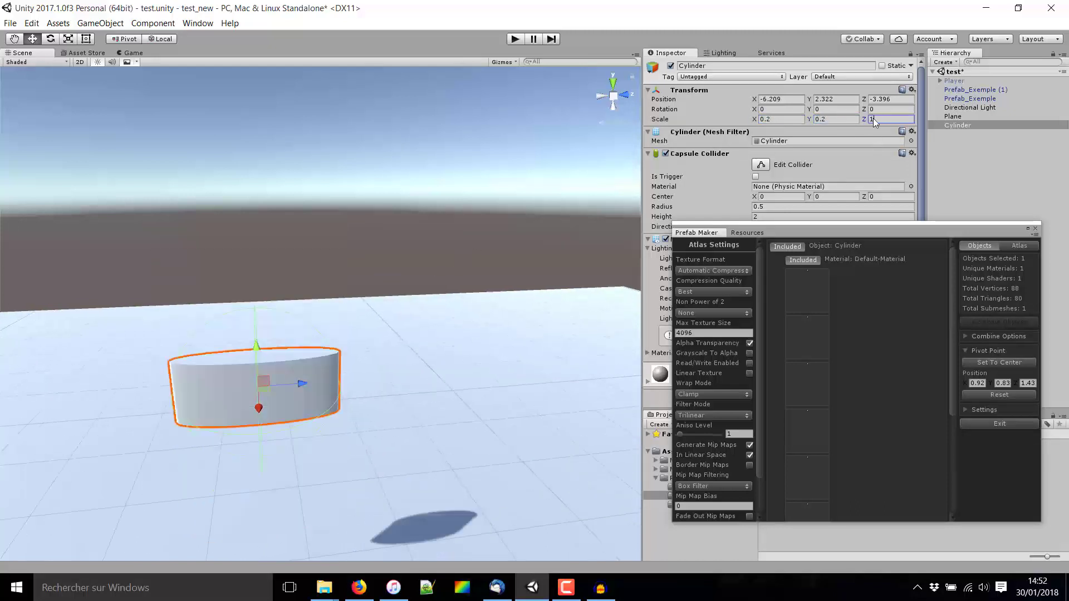
{"action": "type", "text": "0.2"}
{"action": "scroll", "coordinate": [346, 360], "scroll_direction": "down", "scroll_amount": 5}
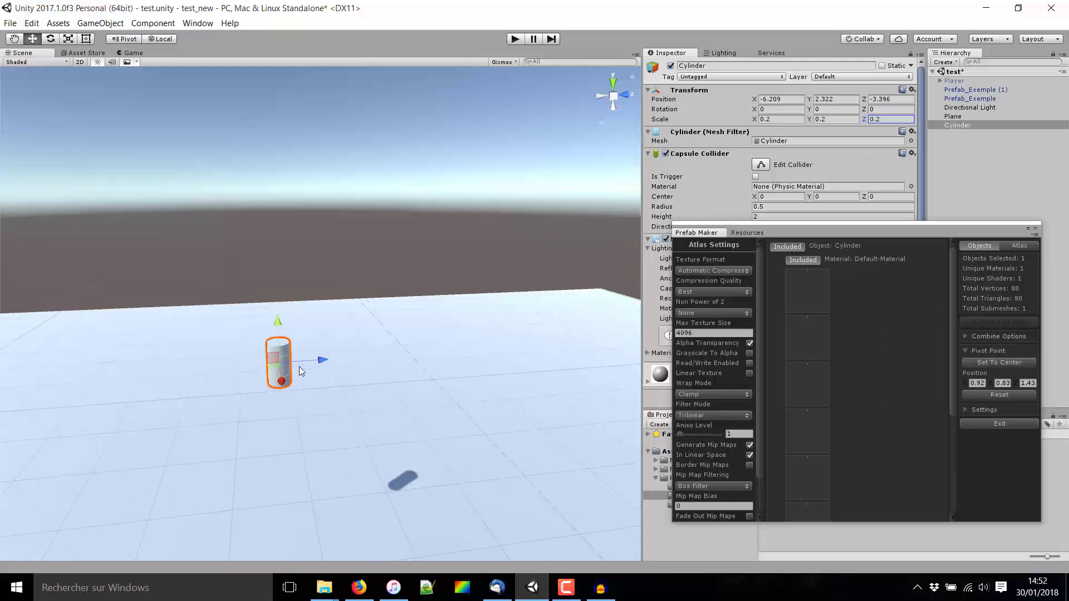
Change the cylinder's Y scale to 2 to make it taller
{"action": "left_click", "coordinate": [100, 23]}
{"action": "left_click", "coordinate": [115, 23]}
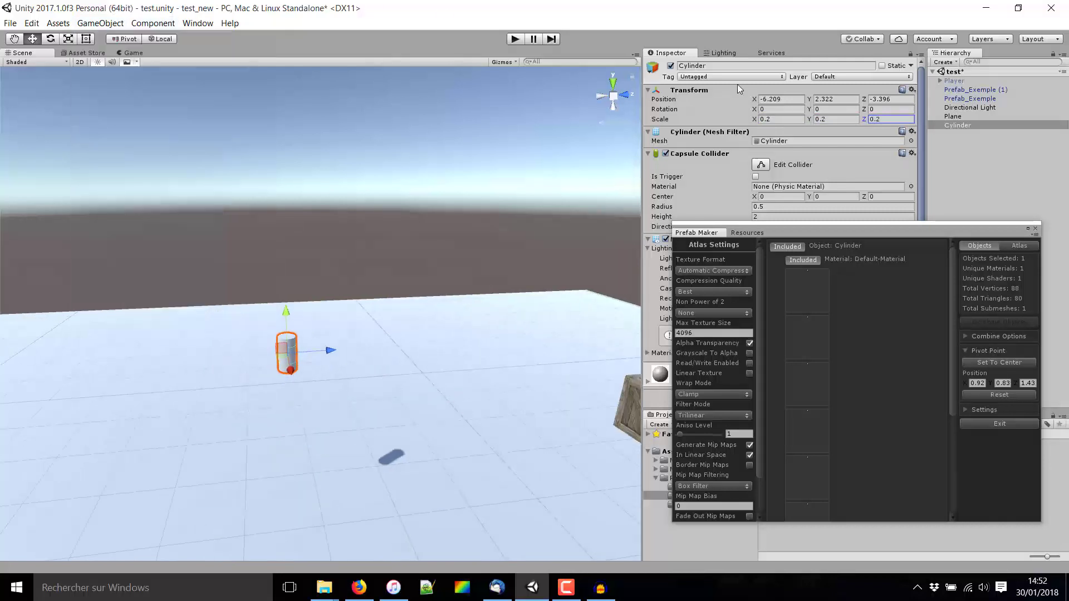
{"action": "left_click", "coordinate": [834, 120]}
{"action": "type", "text": "1"}
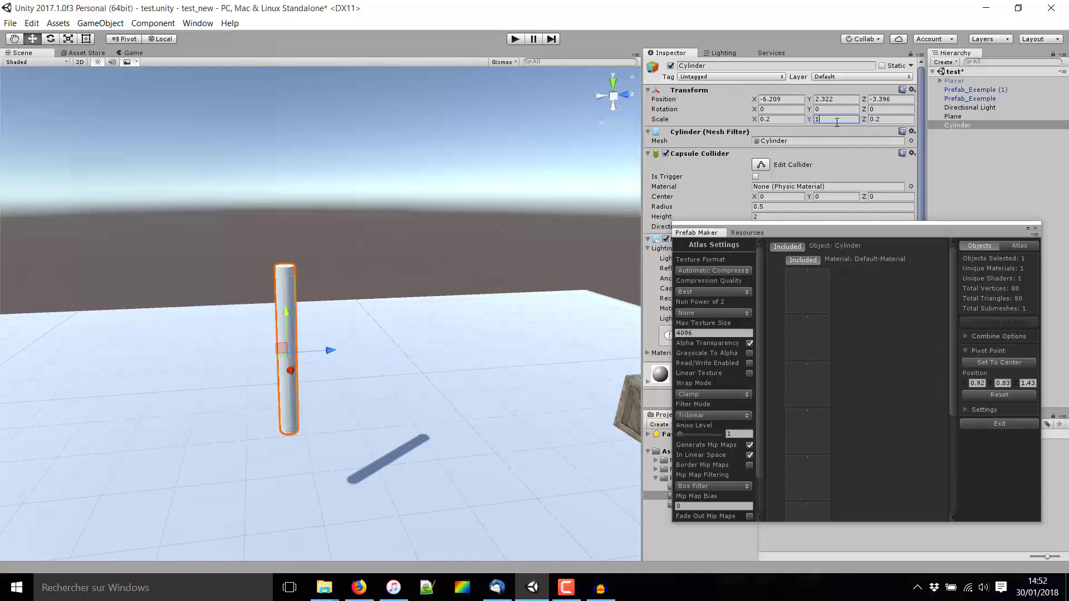
{"action": "key", "text": "BackSpace"}
{"action": "type", "text": "2"}
{"action": "scroll", "coordinate": [400, 289], "scroll_direction": "up", "scroll_amount": 2}
Make the pole 0.15 × 3 × 0.15 in scale and lift it to Y 3.294
{"action": "left_click_drag", "start_coordinate": [295, 313], "coordinate": [296, 271]}
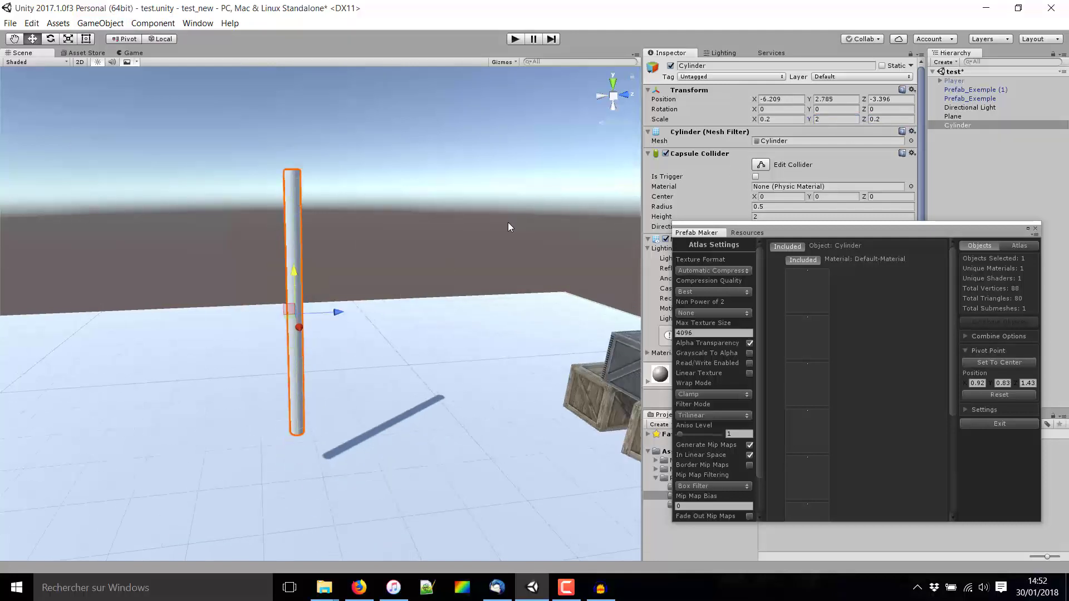
{"action": "left_click", "coordinate": [814, 119]}
{"action": "type", "text": "3"}
{"action": "left_click", "coordinate": [792, 120]}
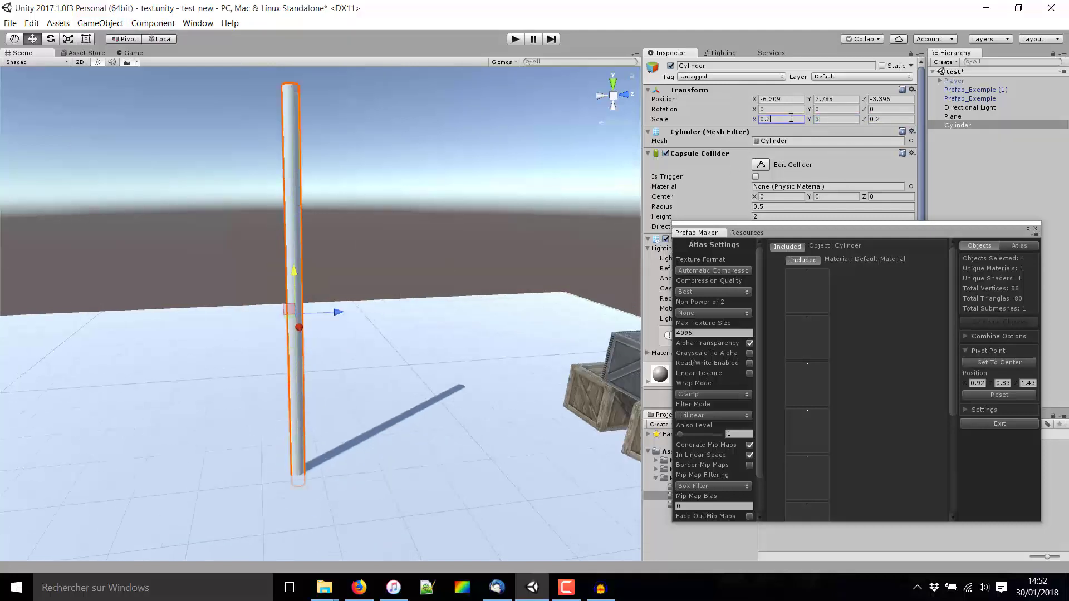
{"action": "type", "text": "0.15"}
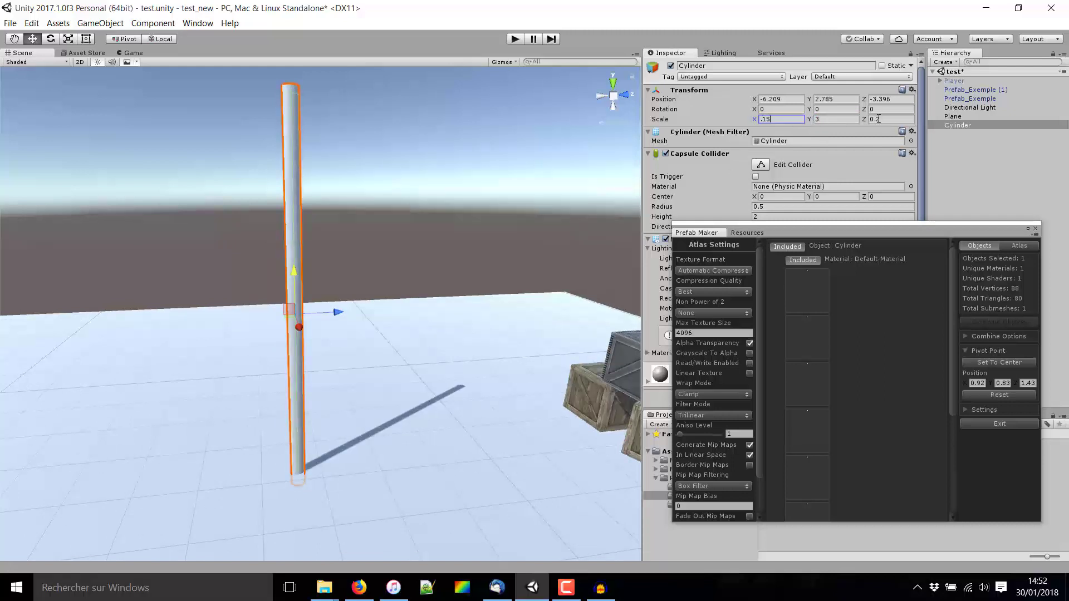
{"action": "left_click", "coordinate": [878, 119]}
{"action": "type", "text": "1.5"}
{"action": "left_click", "coordinate": [861, 120]}
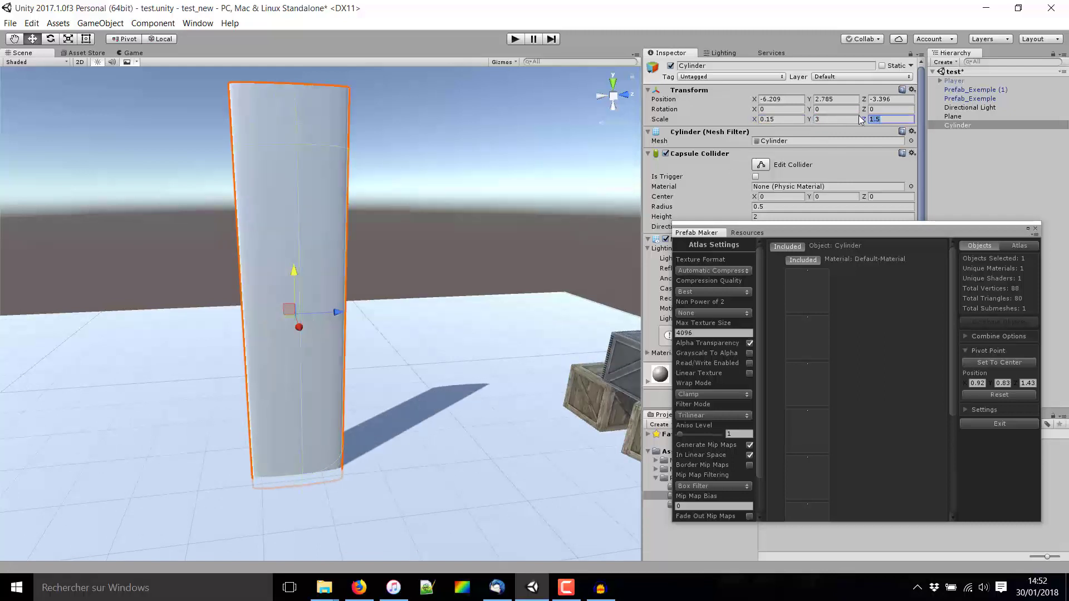
{"action": "type", "text": "0.15"}
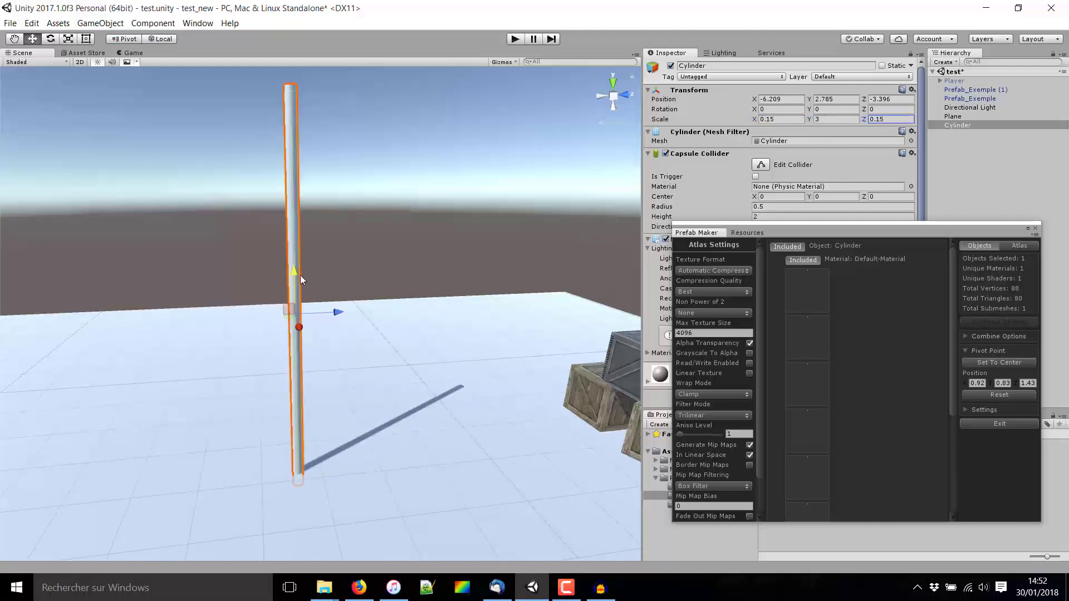
{"action": "left_click_drag", "start_coordinate": [300, 275], "coordinate": [309, 226]}
{"action": "right_click_drag", "start_coordinate": [309, 226], "coordinate": [374, 299]}
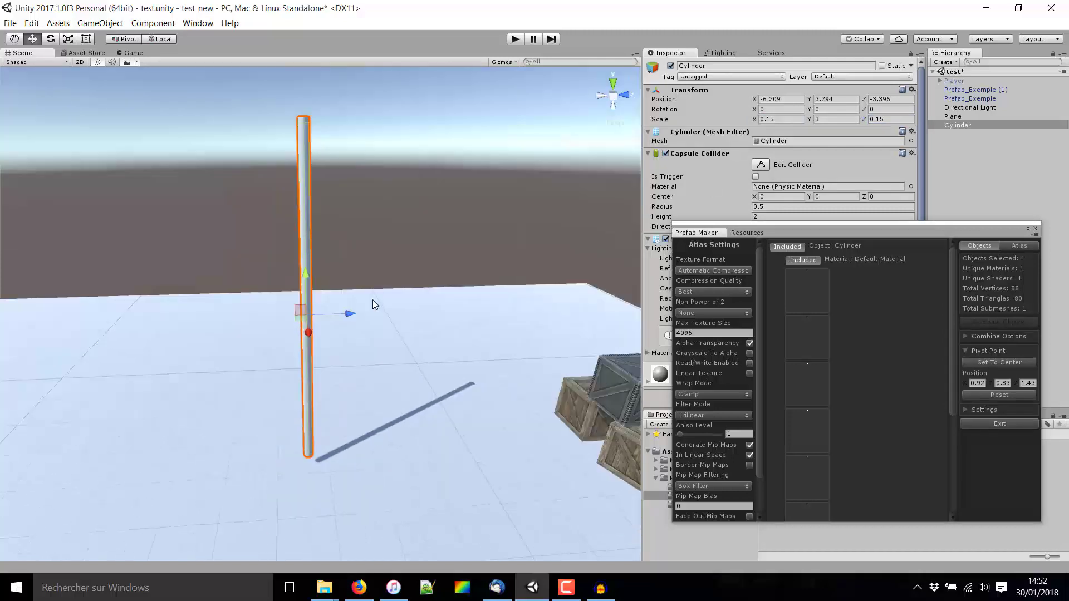
Duplicate the pole and move the copy along Z as the second rail
{"action": "key", "text": "ctrl+d"}
{"action": "left_click_drag", "start_coordinate": [348, 313], "coordinate": [422, 323]}
{"action": "mouse_move", "coordinate": [420, 320]}
{"action": "left_mouse_down", "text": "alt"}
{"action": "mouse_move", "coordinate": [368, 283]}
{"action": "mouse_move", "coordinate": [336, 309]}
{"action": "left_mouse_up", "text": "alt"}
Duplicate a rail into a rung with Rotation X 90 and Scale X and Z 0.1
{"action": "key", "text": "ctrl+d"}
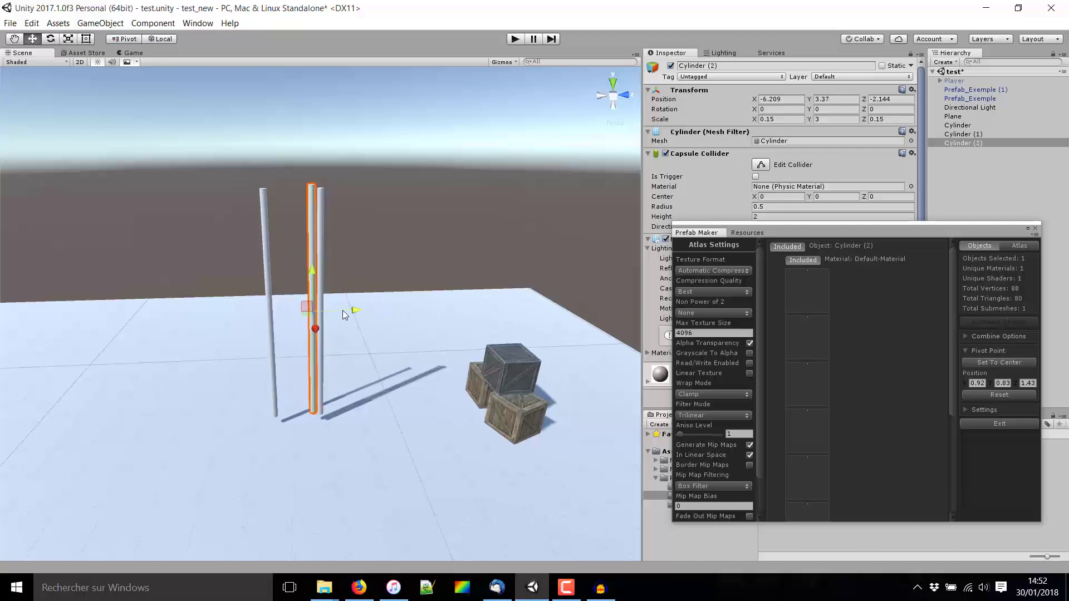
{"action": "scroll", "coordinate": [336, 309], "scroll_direction": "up", "scroll_amount": 2}
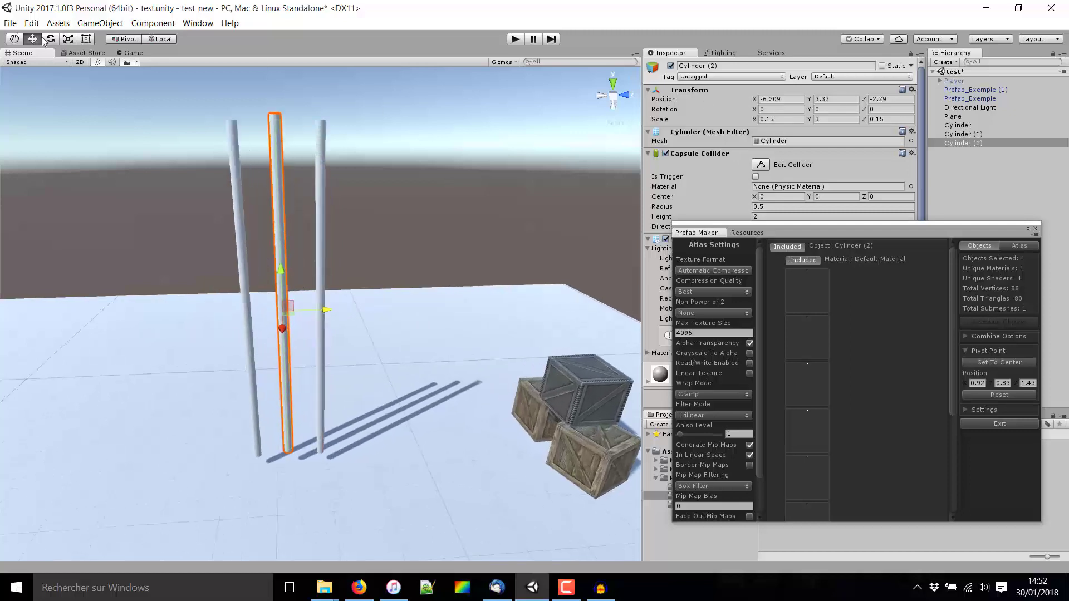
{"action": "key", "text": "e"}
{"action": "left_click_drag", "start_coordinate": [272, 272], "coordinate": [415, 365]}
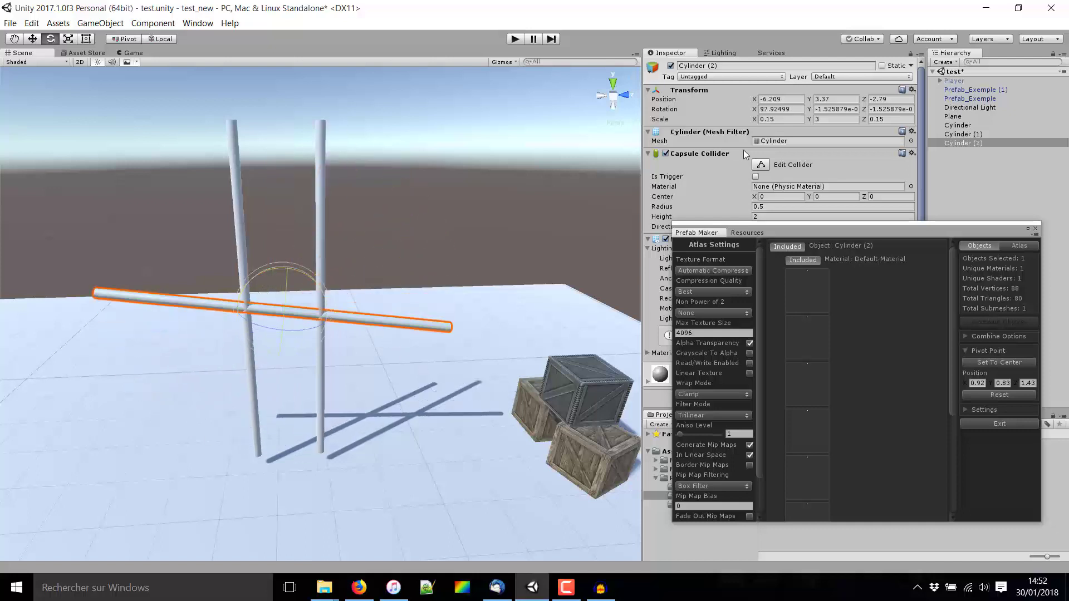
{"action": "left_click", "coordinate": [782, 108]}
{"action": "type", "text": "90"}
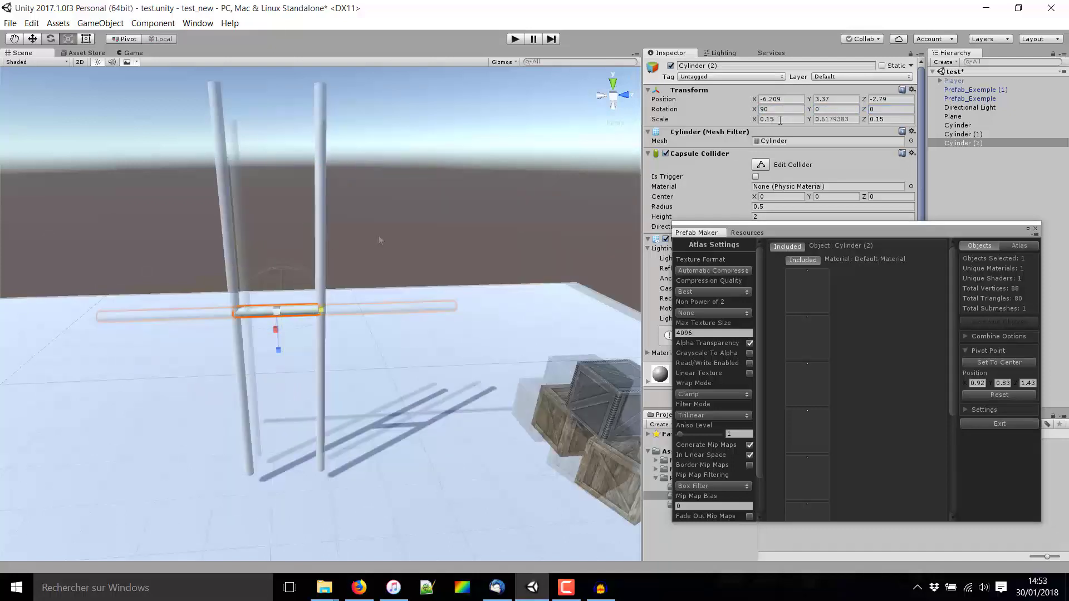
{"action": "left_click", "coordinate": [794, 118]}
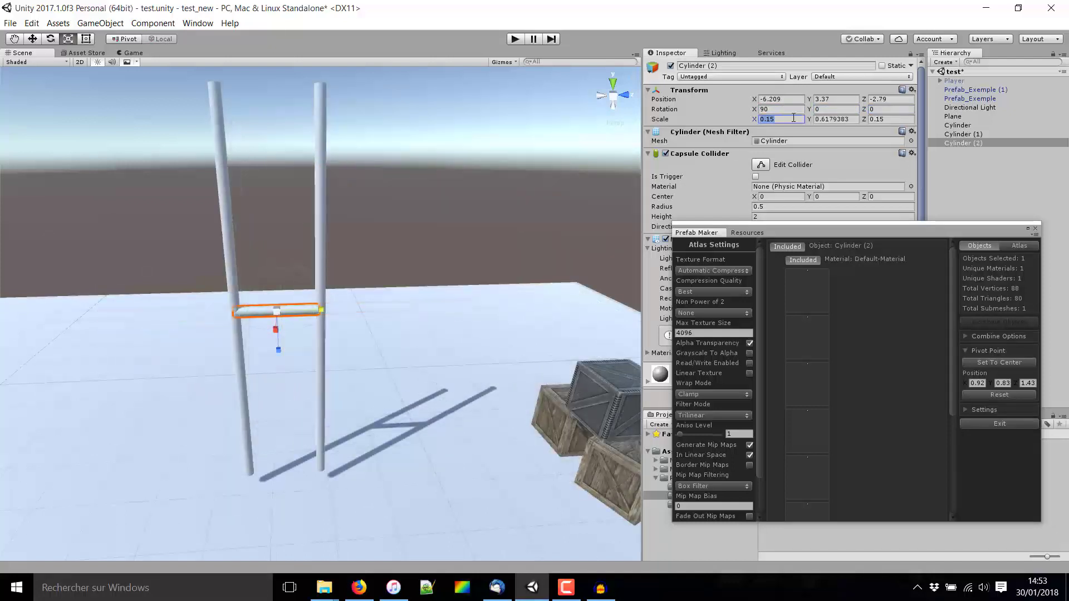
{"action": "type", "text": "0.1"}
{"action": "left_click", "coordinate": [882, 119]}
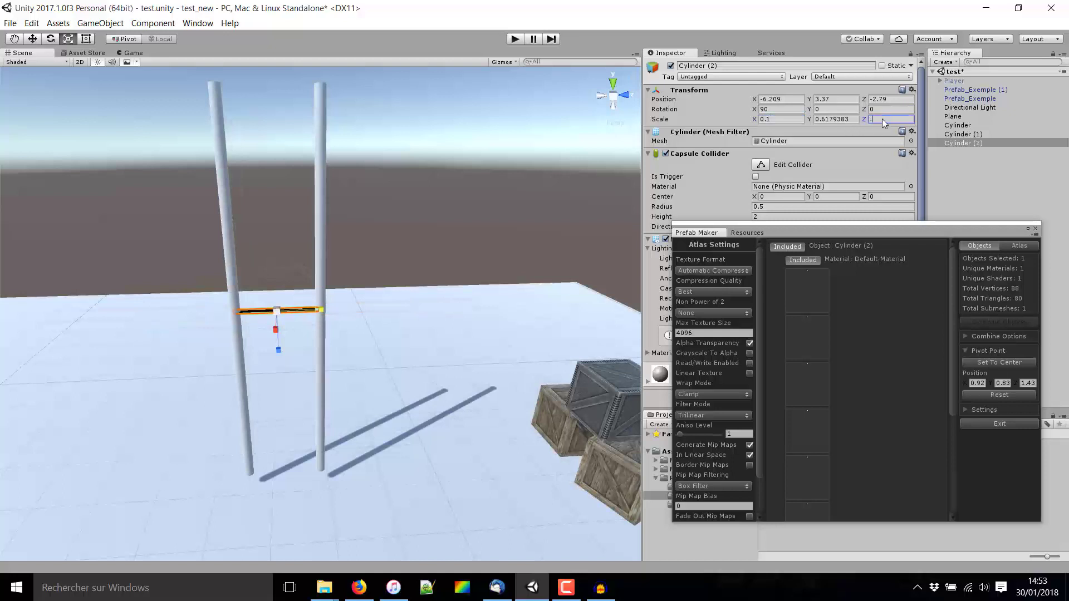
{"action": "type", "text": ".10"}
{"action": "key", "text": "Return"}
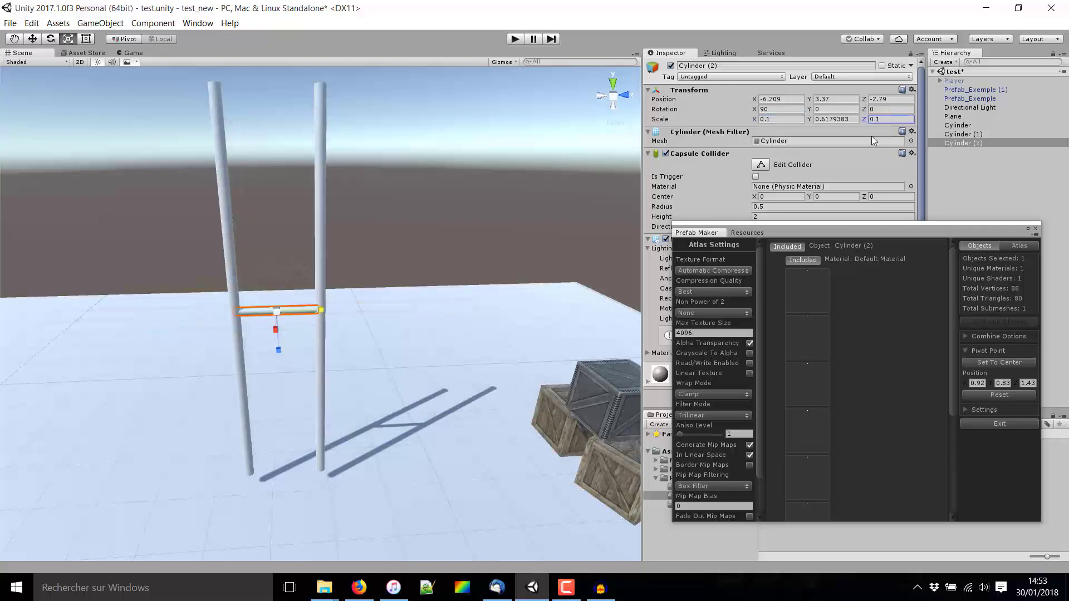
Raise the rung between the rails and duplicate it into the remaining rungs, up to Cylinder (8)
{"action": "left_click", "coordinate": [31, 40]}
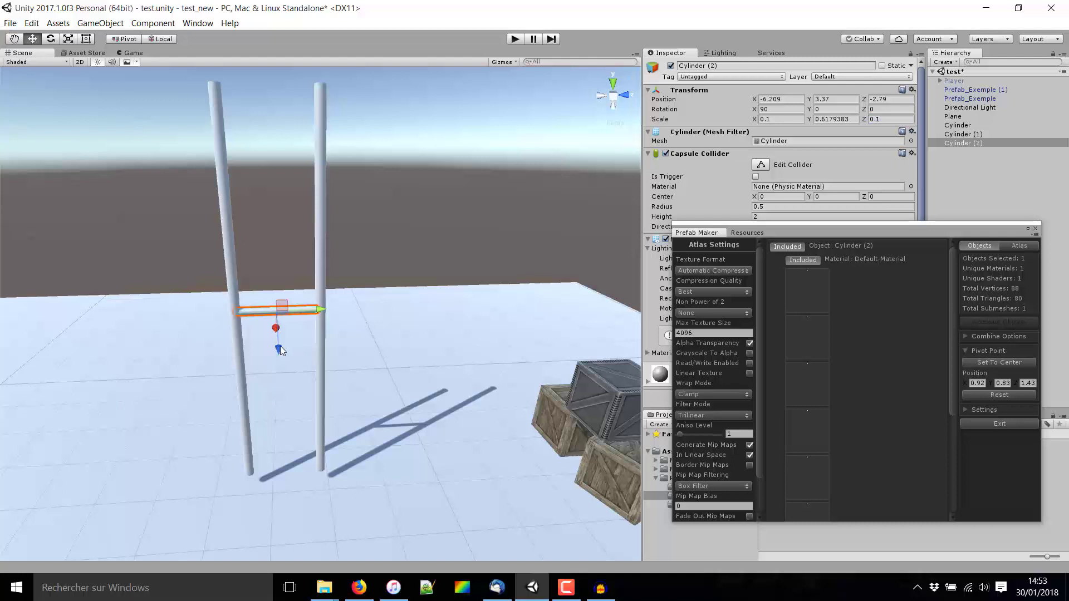
{"action": "mouse_move", "coordinate": [280, 349]}
{"action": "left_mouse_down"}
{"action": "mouse_move", "coordinate": [265, 202]}
{"action": "mouse_move", "coordinate": [279, 459]}
{"action": "left_mouse_up"}
{"action": "key", "text": "ctrl+d"}
{"action": "key", "text": "ctrl+d"}
{"action": "key", "text": "ctrl+d"}
{"action": "key", "text": "ctrl+d"}
{"action": "key", "text": "ctrl+d"}
{"action": "key", "text": "ctrl+d"}
{"action": "mouse_move", "coordinate": [279, 459]}
{"action": "middle_mouse_down"}
{"action": "mouse_move", "coordinate": [283, 363]}
{"action": "mouse_move", "coordinate": [408, 196]}
{"action": "middle_mouse_up"}
{"action": "scroll", "coordinate": [396, 410], "scroll_direction": "down", "scroll_amount": 3}
{"action": "scroll", "coordinate": [389, 362], "scroll_direction": "up", "scroll_amount": 2}
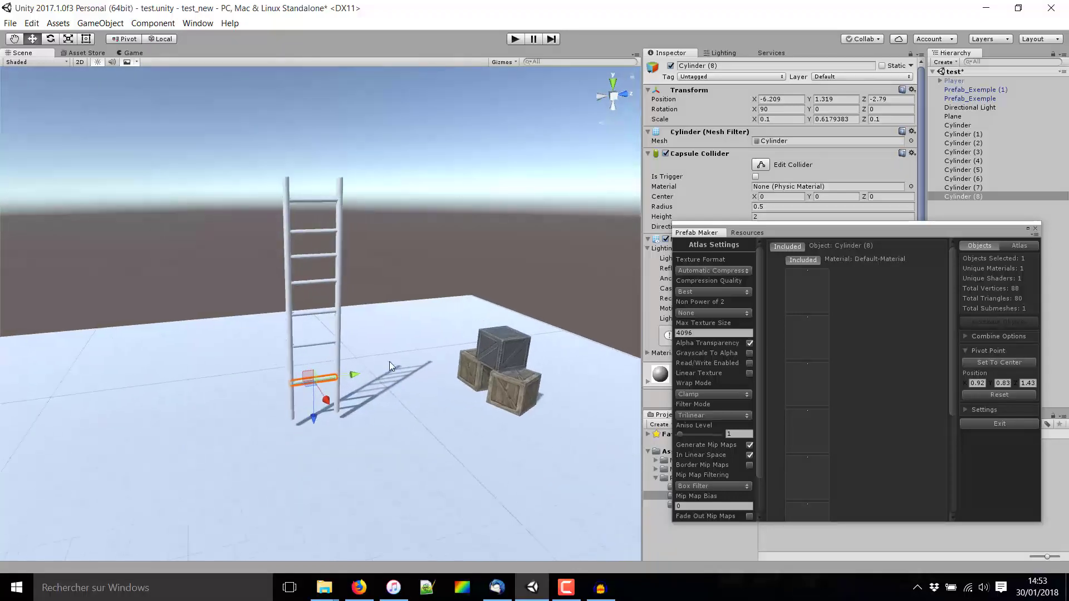
{"action": "left_click", "coordinate": [390, 361]}
Dock Prefab Maker over the scene and select Cylinder (8) through Cylinder: 9 objects, 792 vertices, 720 triangles
{"action": "right_click_drag", "start_coordinate": [405, 353], "coordinate": [382, 353]}
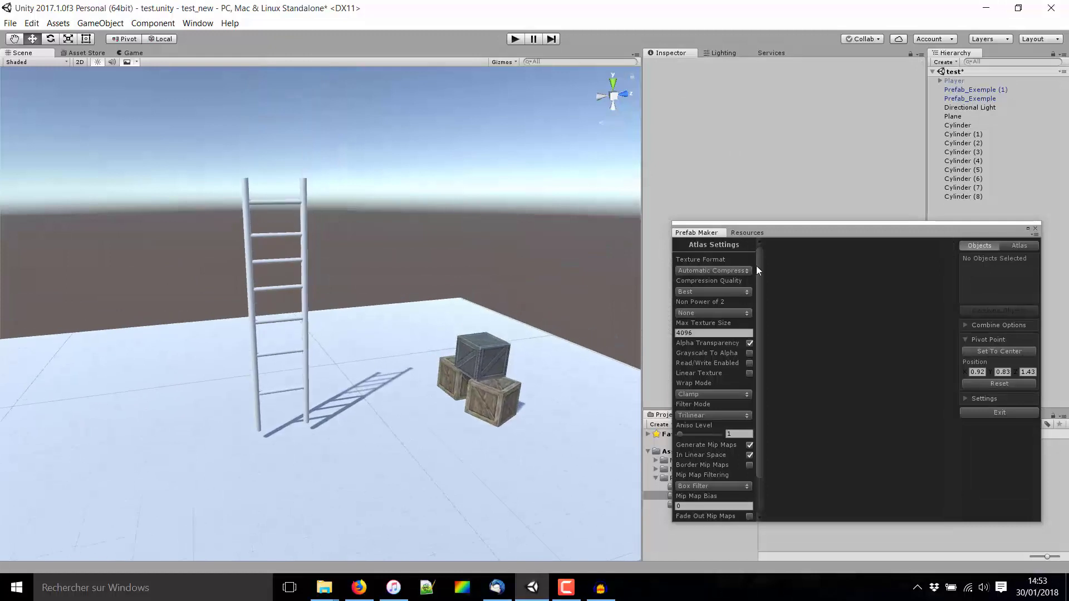
{"action": "left_click_drag", "start_coordinate": [831, 232], "coordinate": [600, 236]}
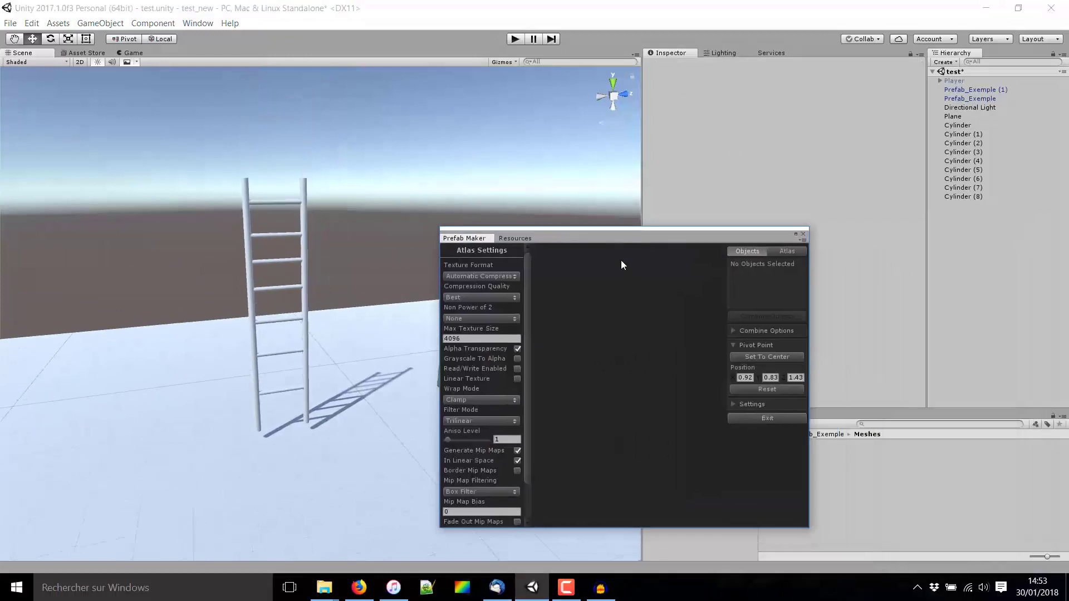
{"action": "left_click", "coordinate": [967, 196]}
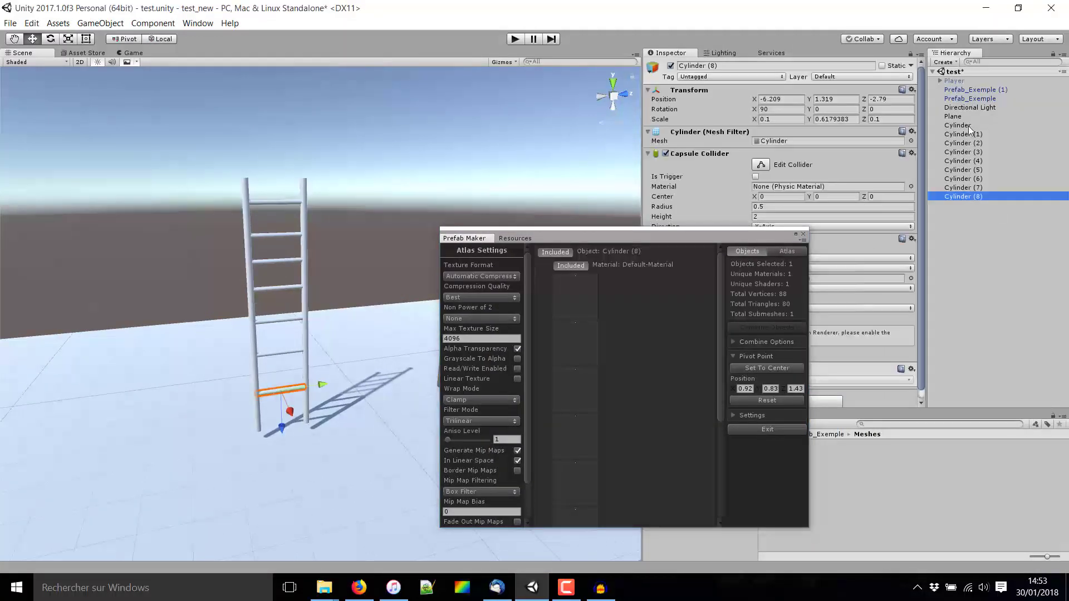
{"action": "left_click", "coordinate": [969, 126], "text": "shift"}
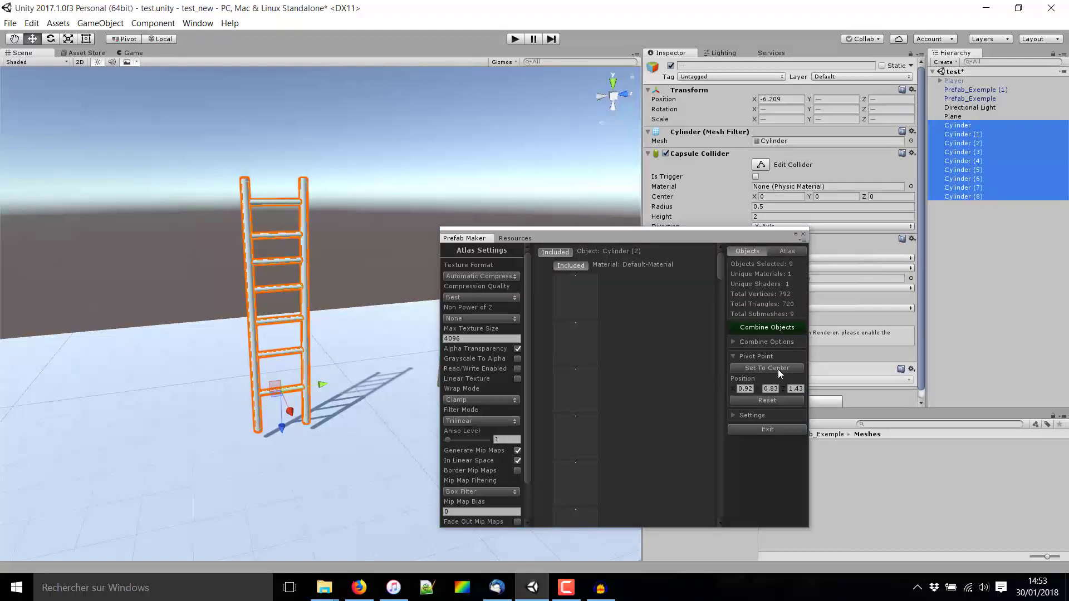
{"action": "scroll", "coordinate": [244, 246], "scroll_direction": "up", "scroll_amount": 5}
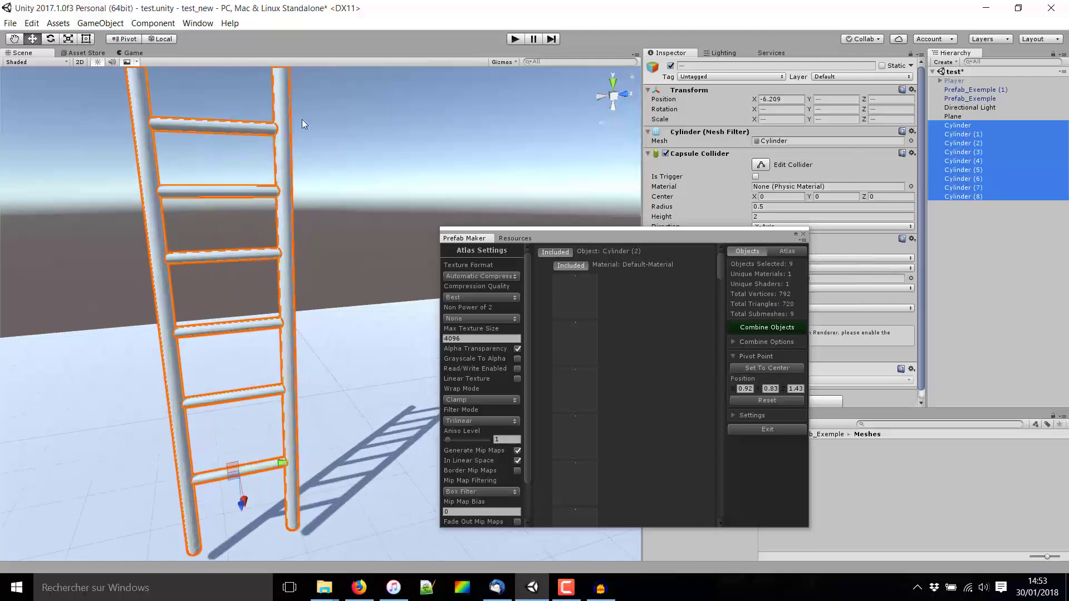
{"action": "scroll", "coordinate": [301, 179], "scroll_direction": "down", "scroll_amount": 5}
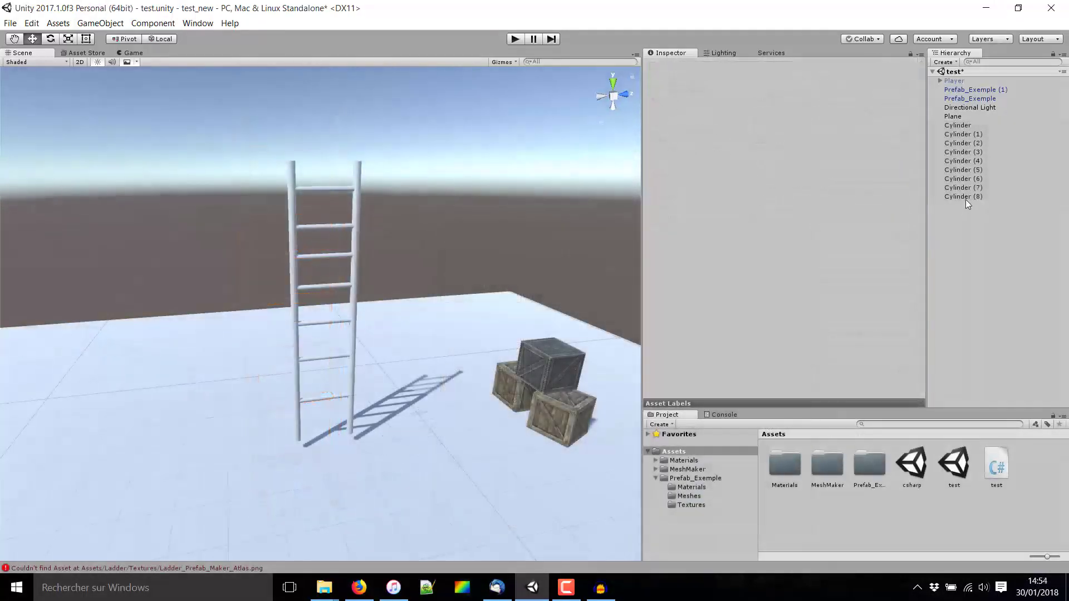
Select all nine cylinders and set the Prefab Maker pivot to the ladder's centre
{"action": "left_click", "coordinate": [966, 199]}
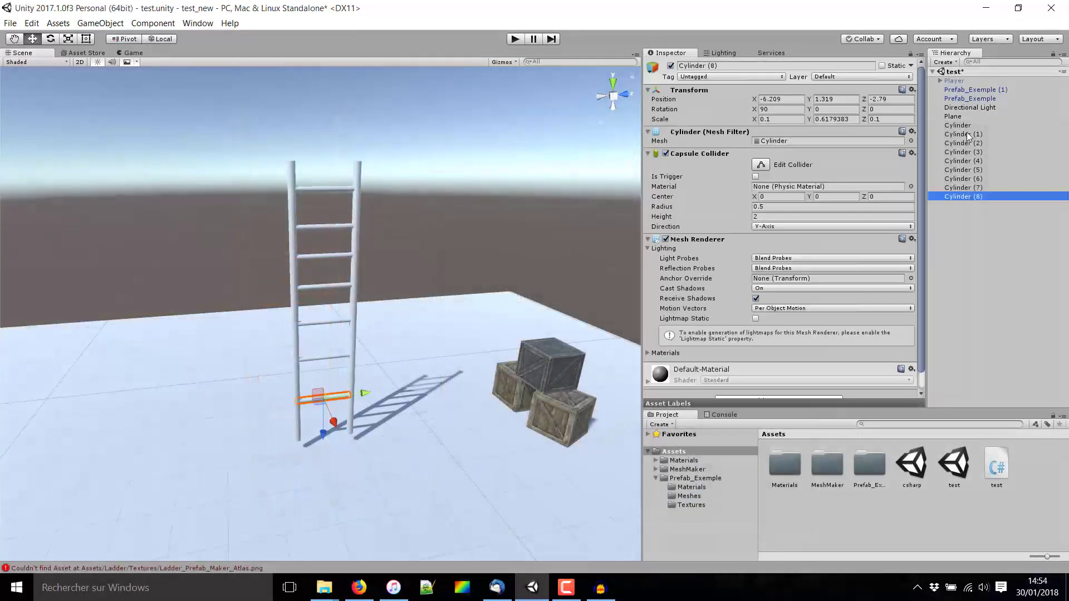
{"action": "left_click", "coordinate": [969, 127], "text": "shift"}
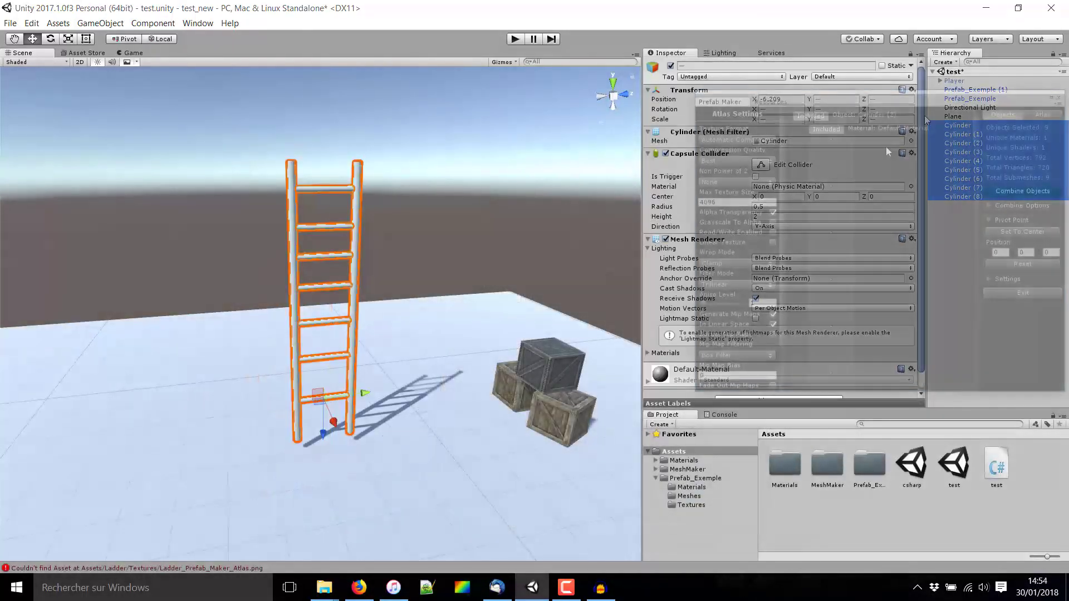
{"action": "mouse_move", "coordinate": [897, 102]}
{"action": "left_mouse_down"}
{"action": "mouse_move", "coordinate": [702, 277]}
{"action": "mouse_move", "coordinate": [679, 210]}
{"action": "left_mouse_up"}
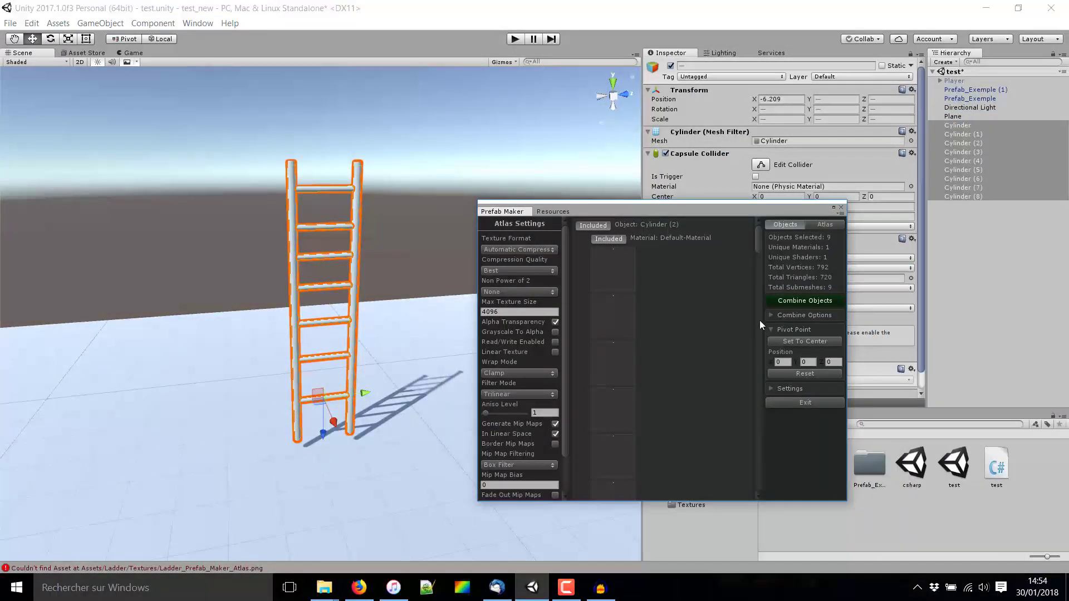
{"action": "scroll", "coordinate": [365, 291], "scroll_direction": "up", "scroll_amount": 2}
{"action": "scroll", "coordinate": [365, 291], "scroll_direction": "up", "scroll_amount": 2}
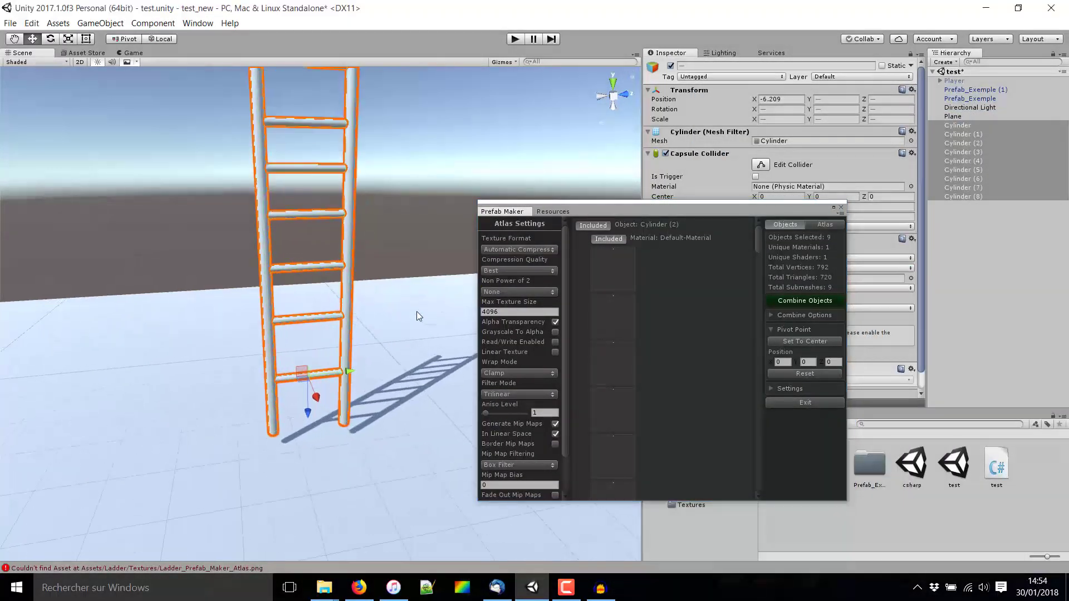
{"action": "left_click", "coordinate": [811, 341]}
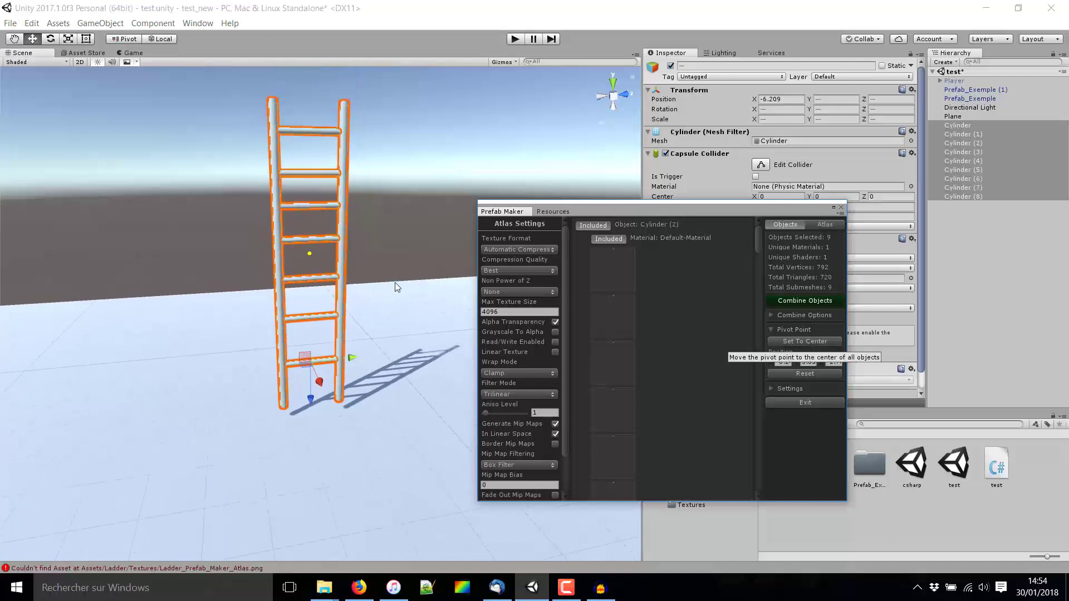
{"action": "scroll", "coordinate": [356, 351], "scroll_direction": "up", "scroll_amount": 2}
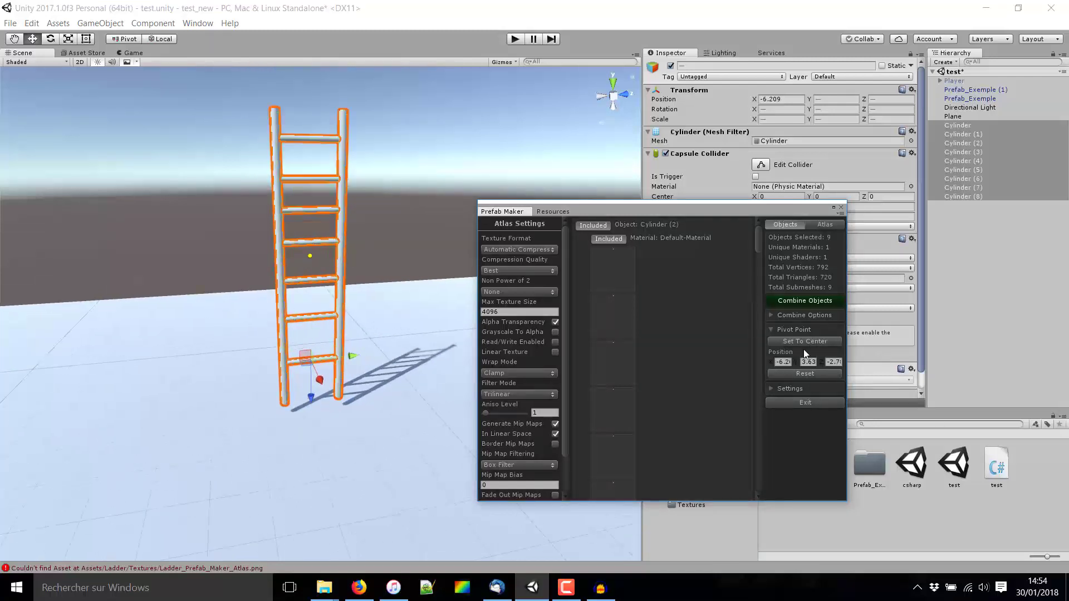
{"action": "scroll", "coordinate": [400, 238], "scroll_direction": "up", "scroll_amount": 2}
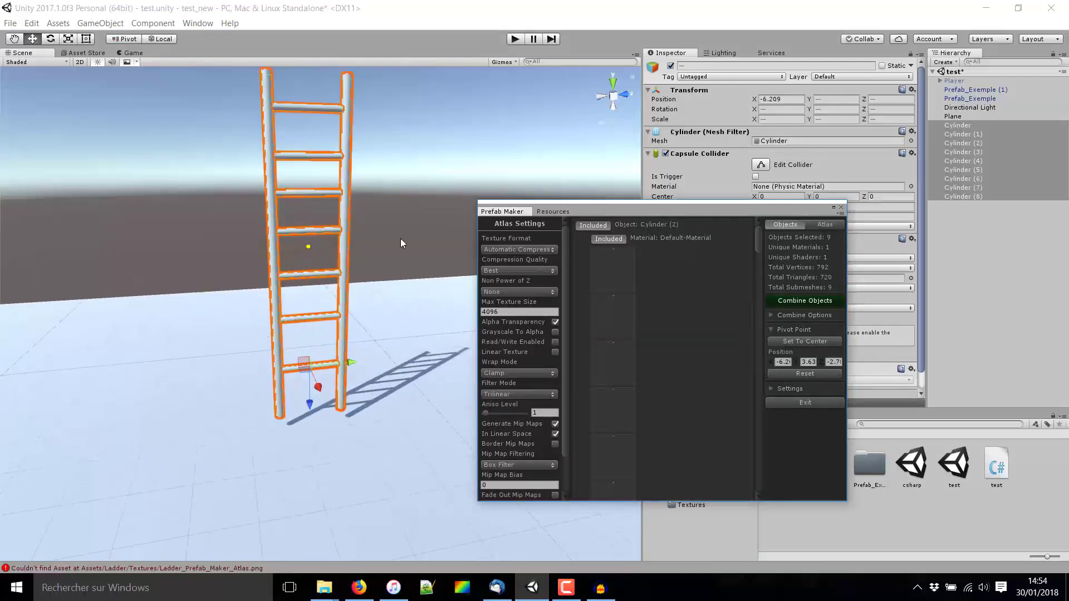
{"action": "scroll", "coordinate": [385, 229], "scroll_direction": "up", "scroll_amount": 2}
{"action": "middle_click_drag", "start_coordinate": [379, 226], "coordinate": [380, 244]}
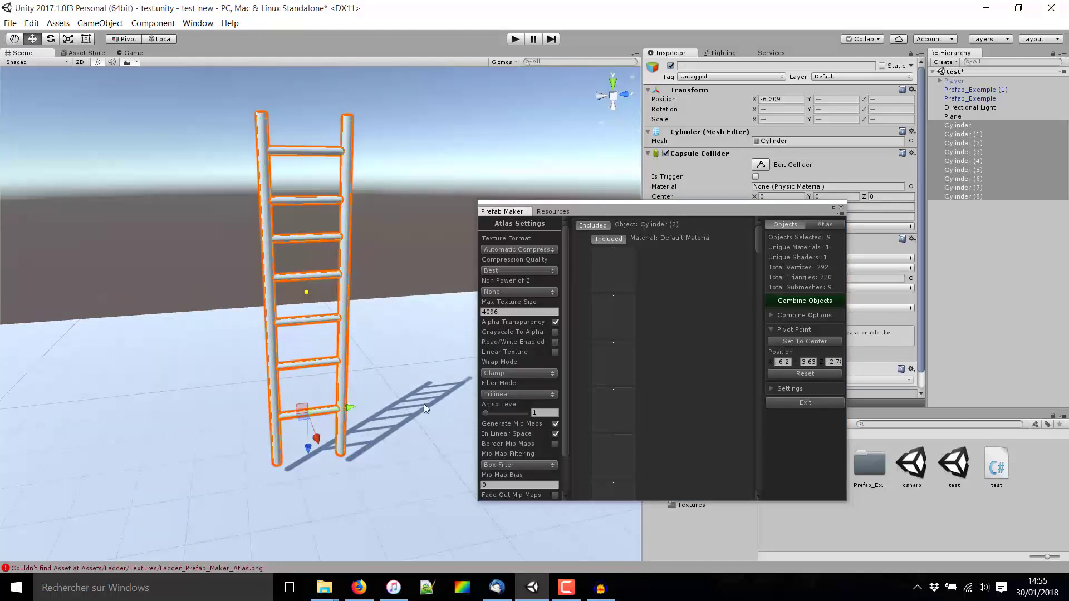
Combine the cylinders and save the result into a new Ladder folder
{"action": "left_click", "coordinate": [809, 300]}
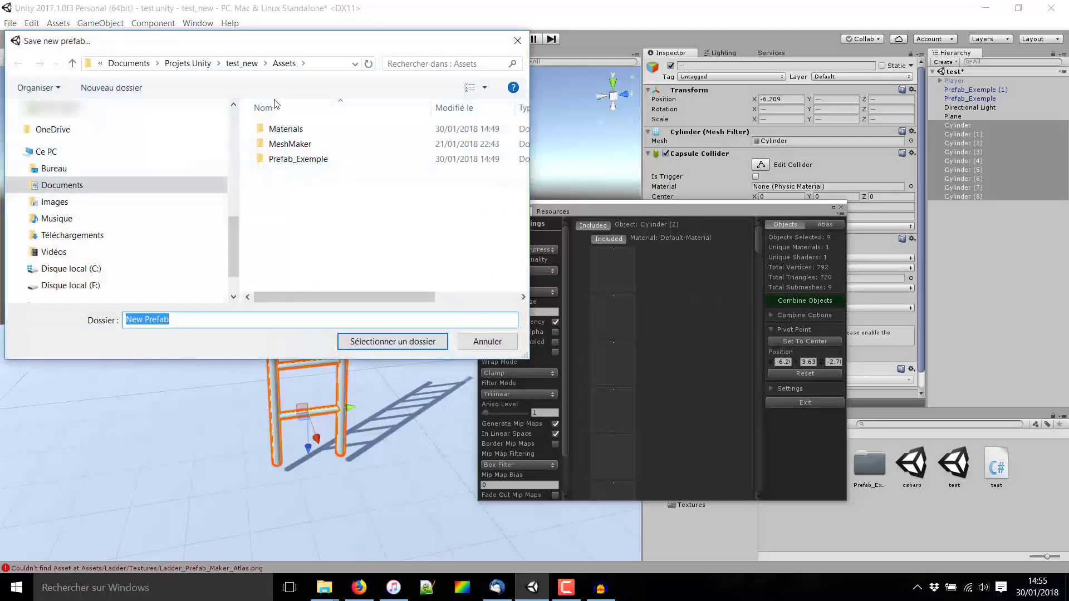
{"action": "left_click", "coordinate": [110, 88]}
{"action": "type", "text": "Ladder"}
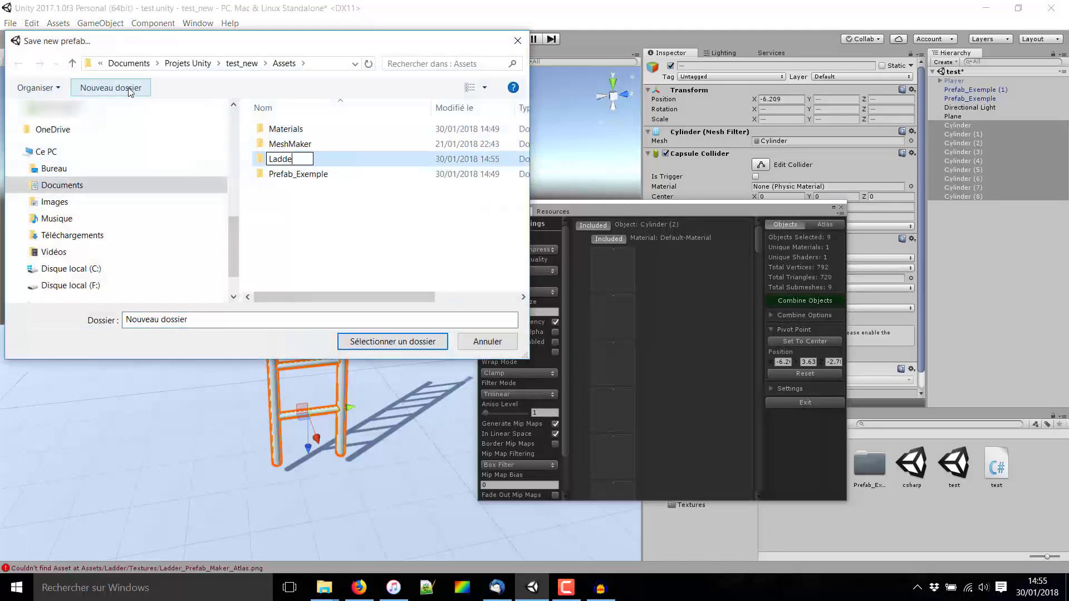
{"action": "key", "text": "Return"}
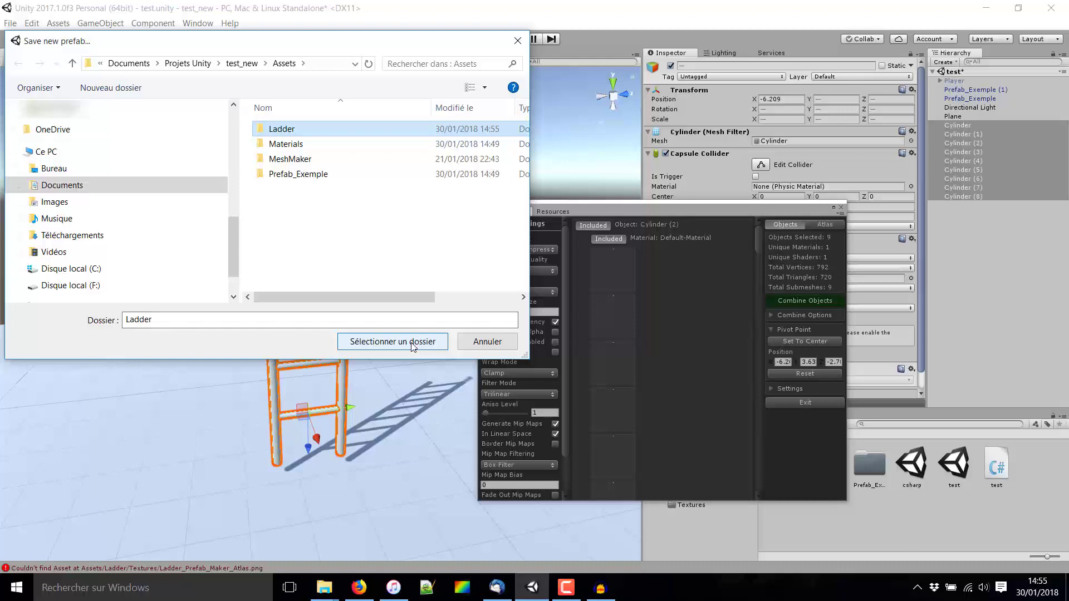
{"action": "left_click", "coordinate": [413, 343]}
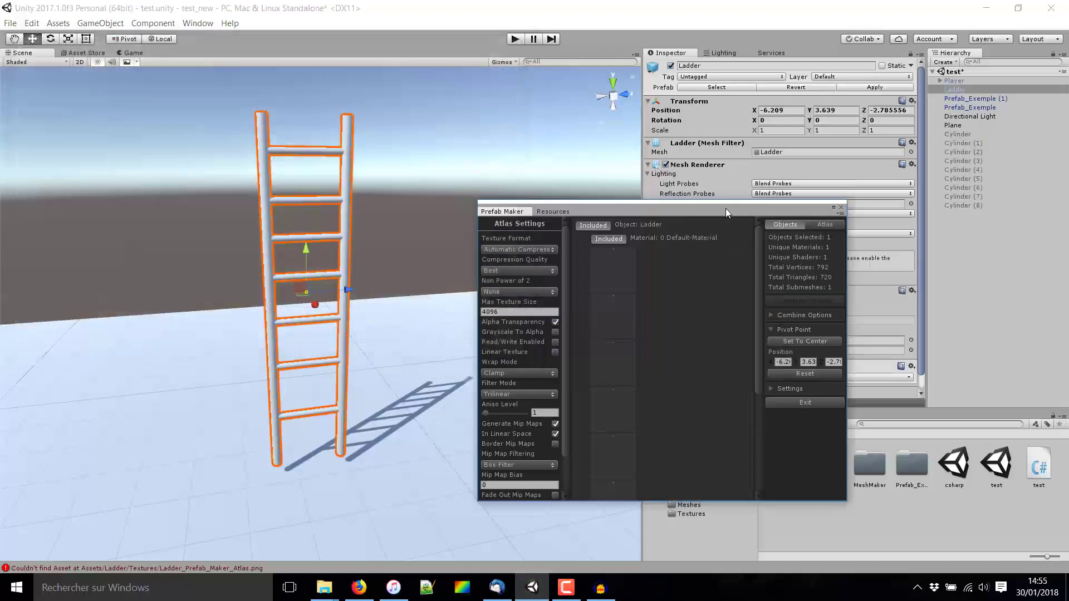
Slide the combined Ladder along Z to -7.22 and frame it
{"action": "left_click_drag", "start_coordinate": [726, 209], "coordinate": [840, 215]}
{"action": "left_click_drag", "start_coordinate": [343, 289], "coordinate": [165, 302]}
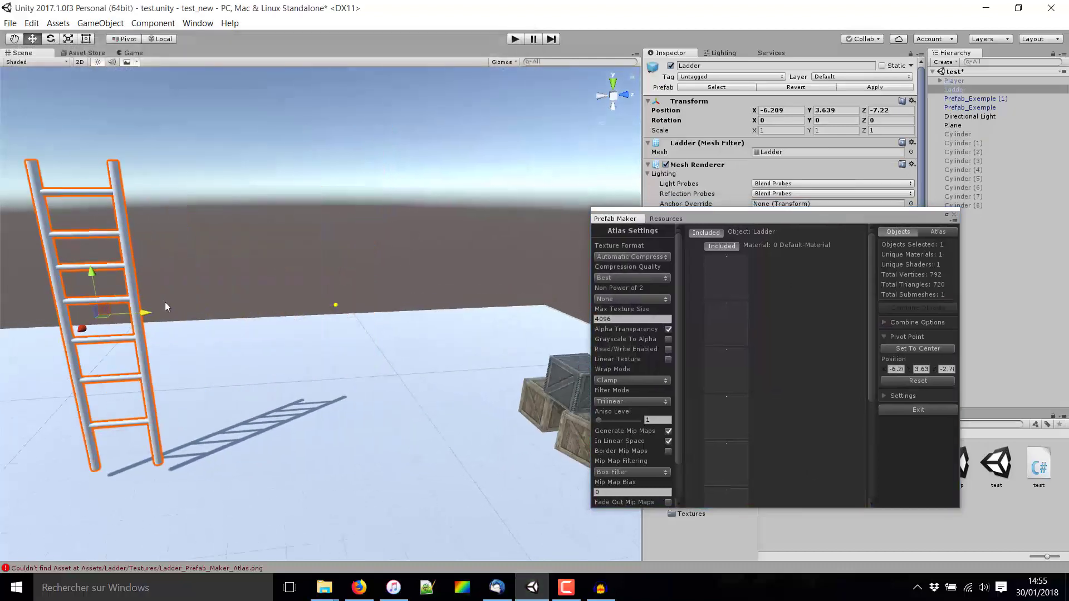
{"action": "key", "text": "f"}
{"action": "left_click", "coordinate": [458, 252]}
Orbit, pan and zoom the Scene view to inspect the upright Ladder from several angles
{"action": "scroll", "coordinate": [368, 234], "scroll_direction": "up", "scroll_amount": 5}
{"action": "scroll", "coordinate": [313, 266], "scroll_direction": "up", "scroll_amount": 3}
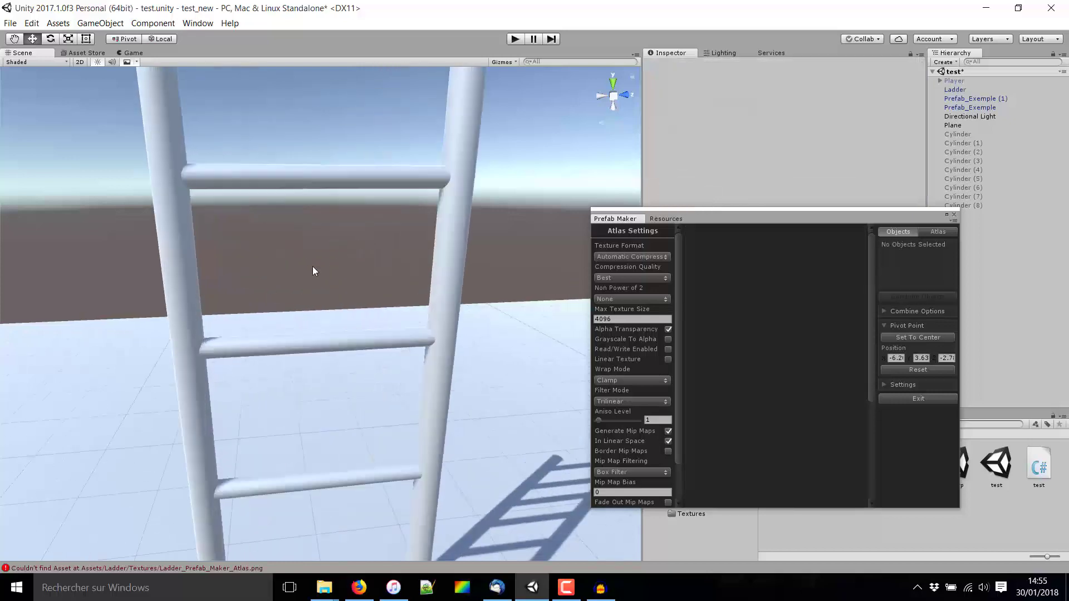
{"action": "left_click_drag", "start_coordinate": [312, 266], "coordinate": [325, 230], "text": "alt"}
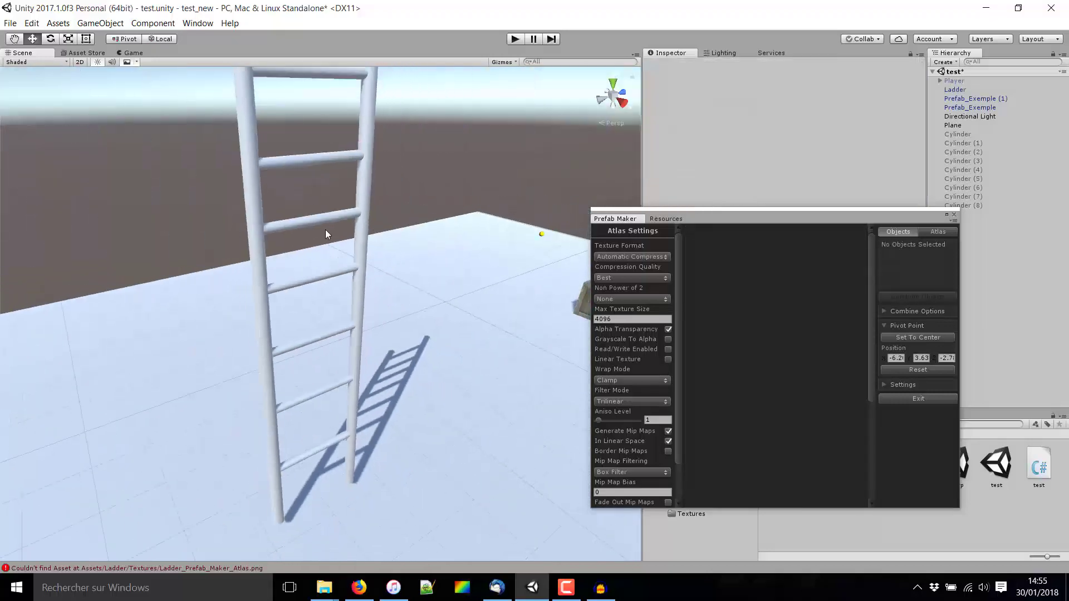
{"action": "middle_click_drag", "start_coordinate": [326, 230], "coordinate": [363, 167]}
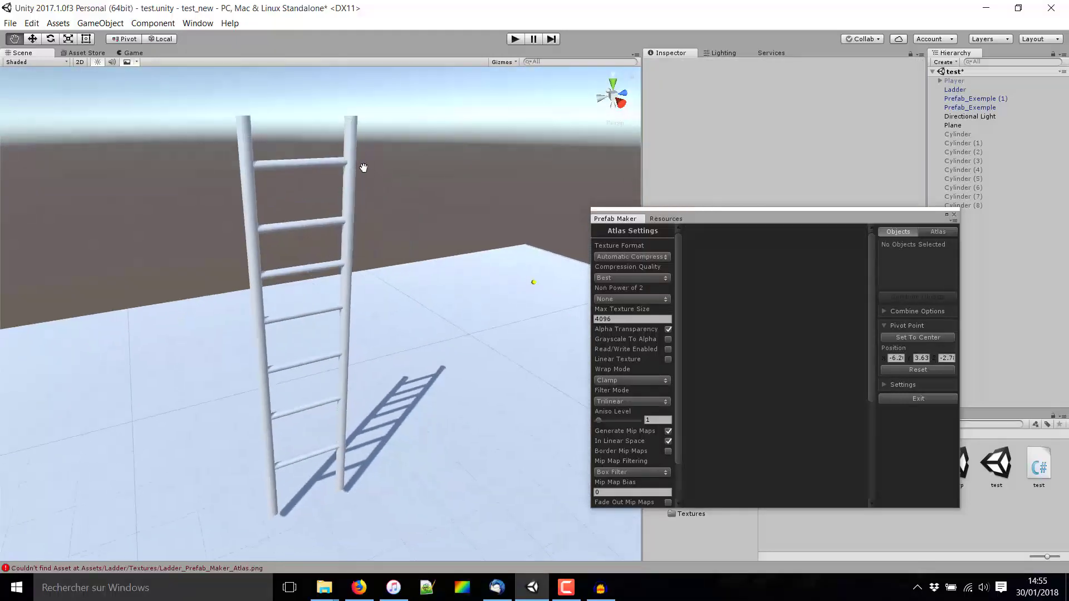
{"action": "left_click_drag", "start_coordinate": [363, 168], "coordinate": [360, 203], "text": "alt"}
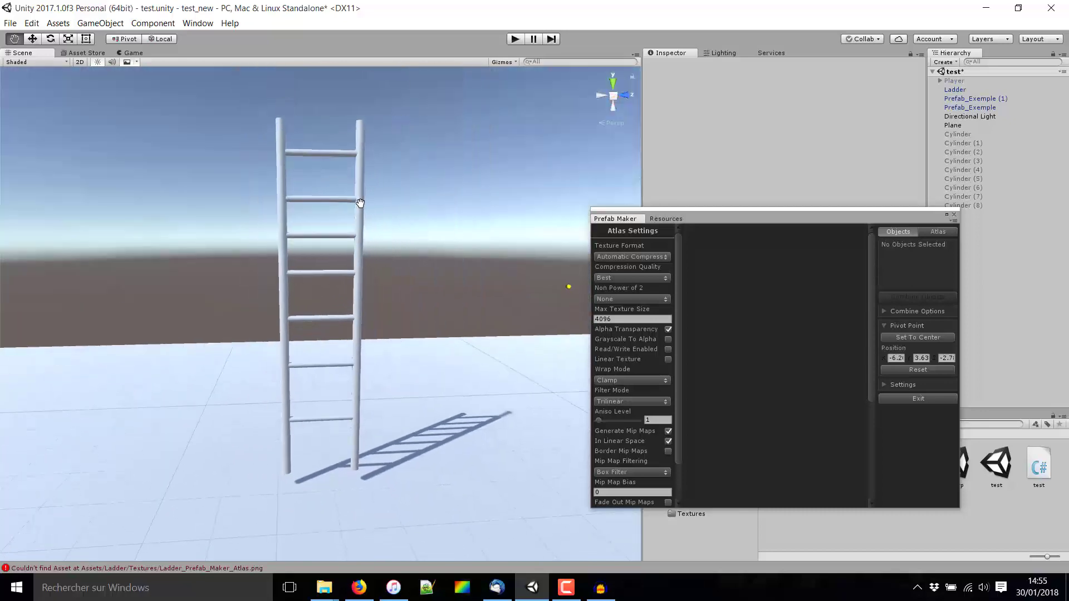
{"action": "middle_click_drag", "start_coordinate": [360, 203], "coordinate": [342, 165]}
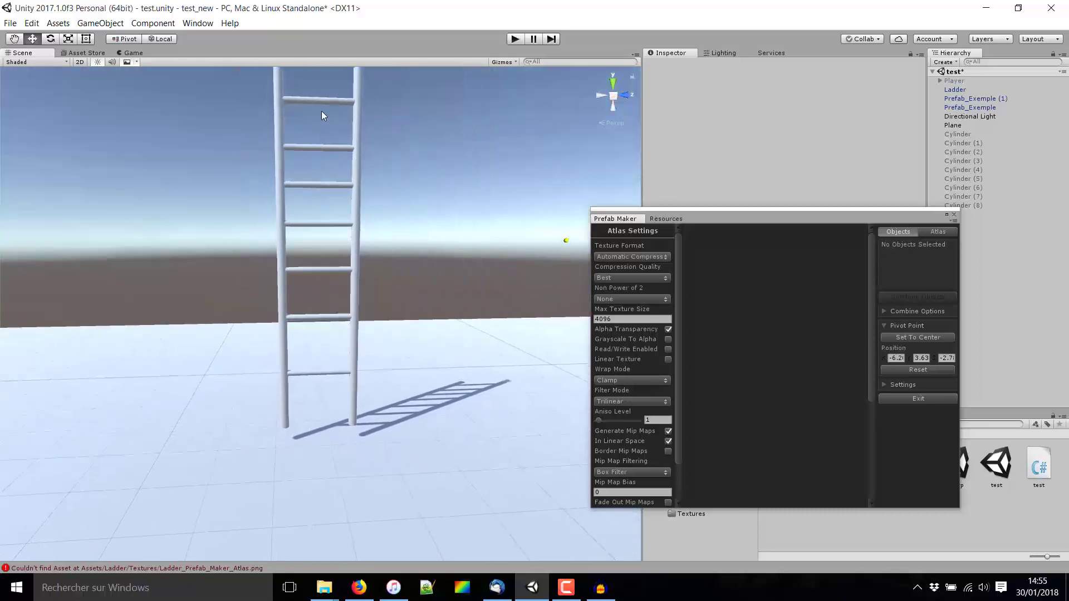
{"action": "mouse_move", "coordinate": [322, 115]}
{"action": "middle_mouse_down"}
{"action": "mouse_move", "coordinate": [336, 587]}
{"action": "mouse_move", "coordinate": [315, 255]}
{"action": "middle_mouse_up"}
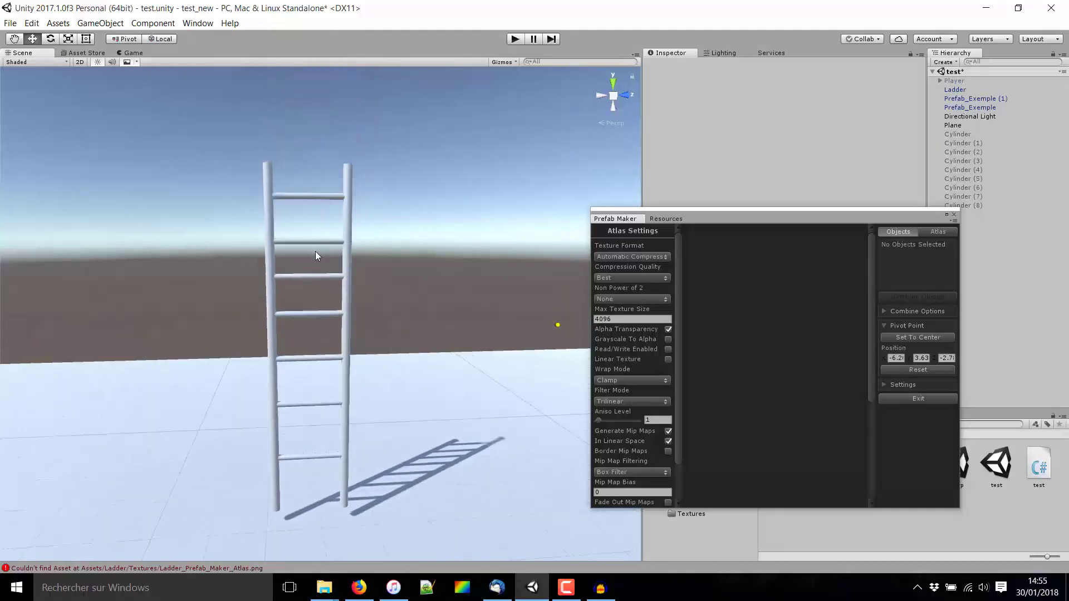
{"action": "scroll", "coordinate": [350, 297], "scroll_direction": "down", "scroll_amount": 2}
{"action": "left_click", "coordinate": [336, 272]}
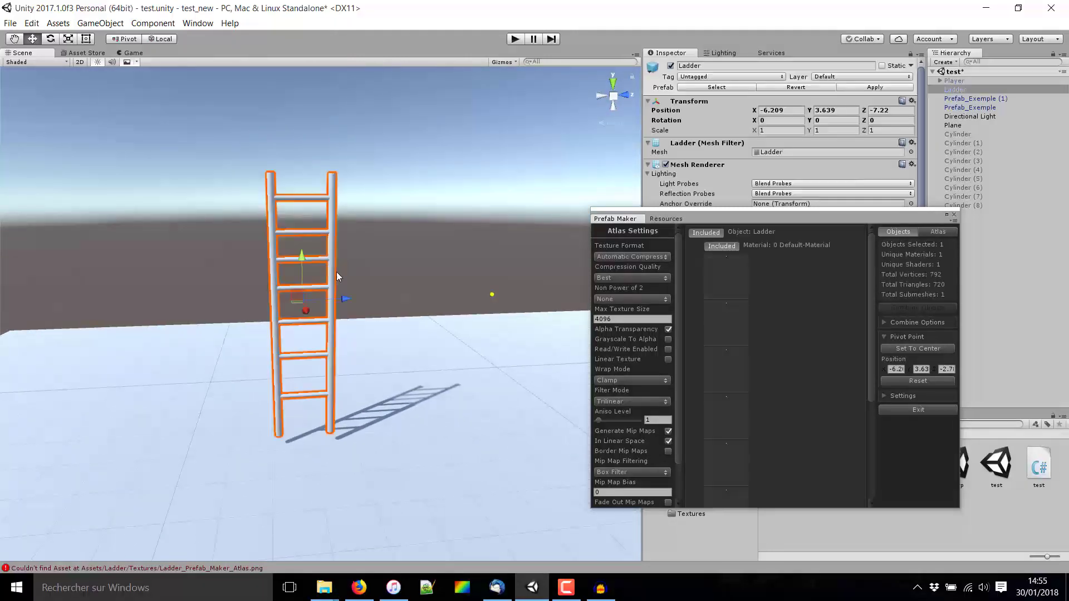
{"action": "middle_click_drag", "start_coordinate": [336, 274], "coordinate": [347, 198]}
{"action": "left_click", "coordinate": [369, 253]}
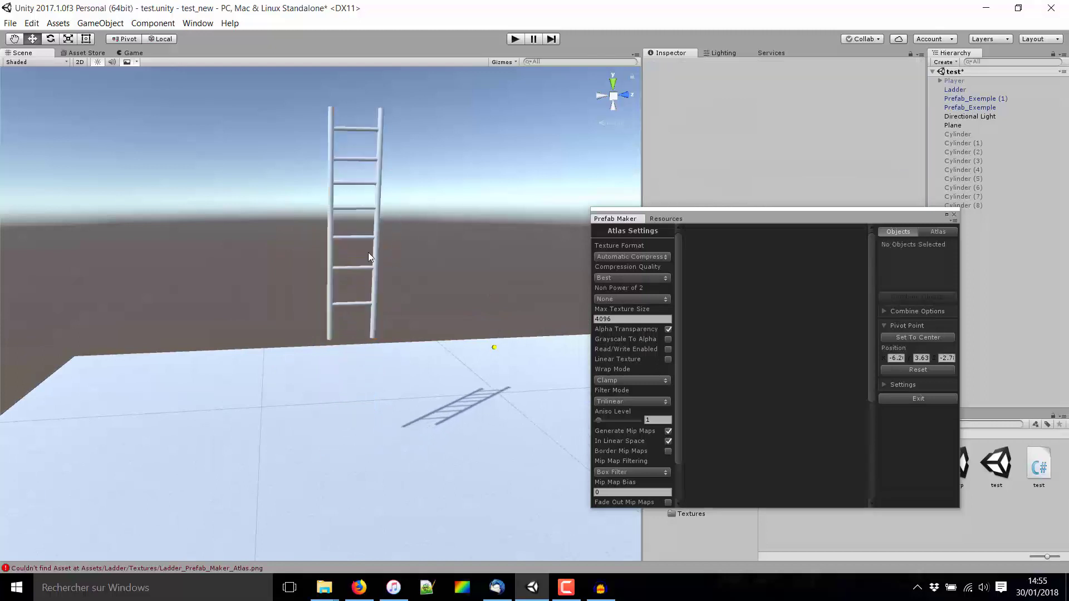
{"action": "middle_click_drag", "start_coordinate": [369, 252], "coordinate": [465, 366]}
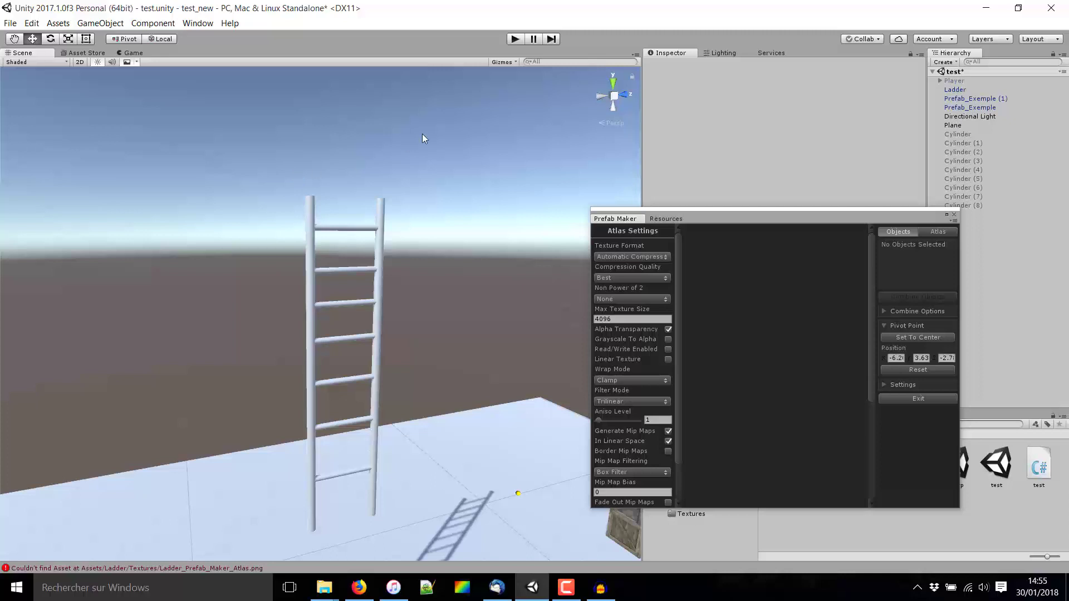
Review Prefab Maker's texture, material and mesh lists, return to the atlas settings, and zoom out on the Ladder
{"action": "left_click", "coordinate": [666, 219]}
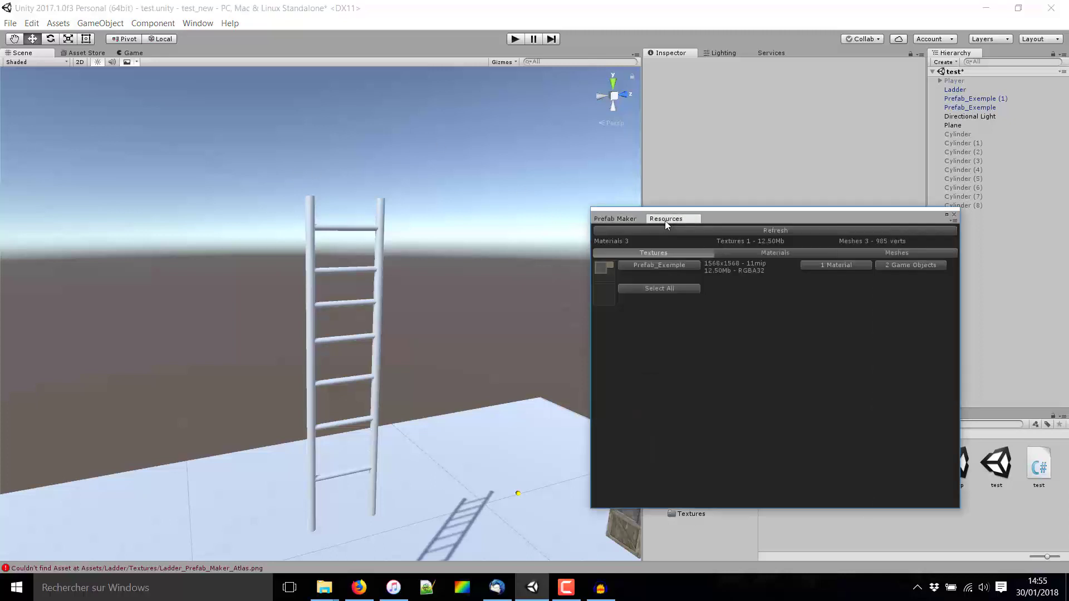
{"action": "left_click", "coordinate": [622, 221]}
{"action": "scroll", "coordinate": [375, 322], "scroll_direction": "down", "scroll_amount": 5}
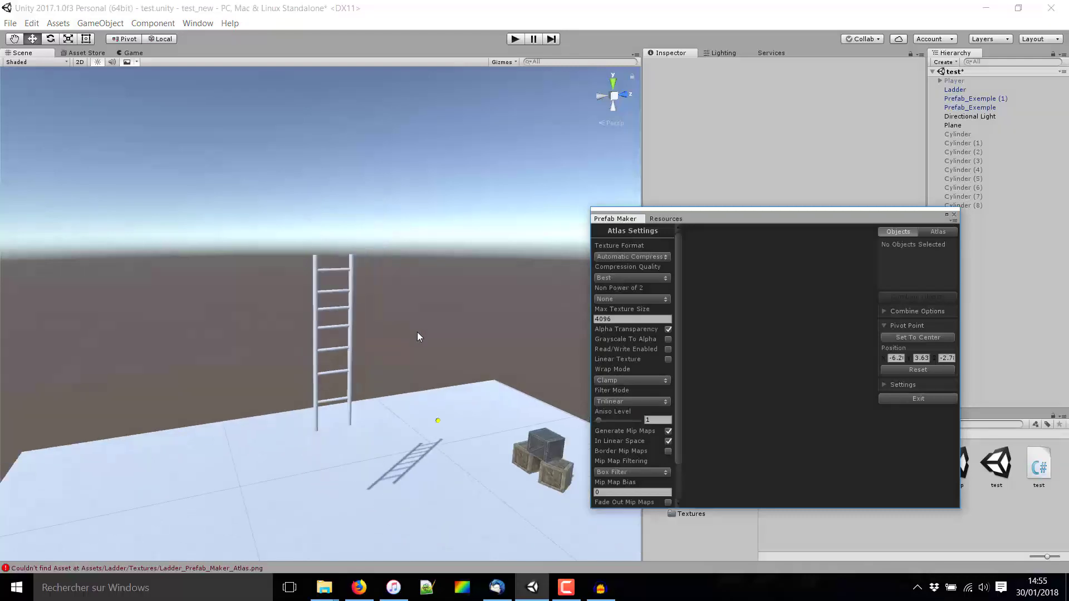